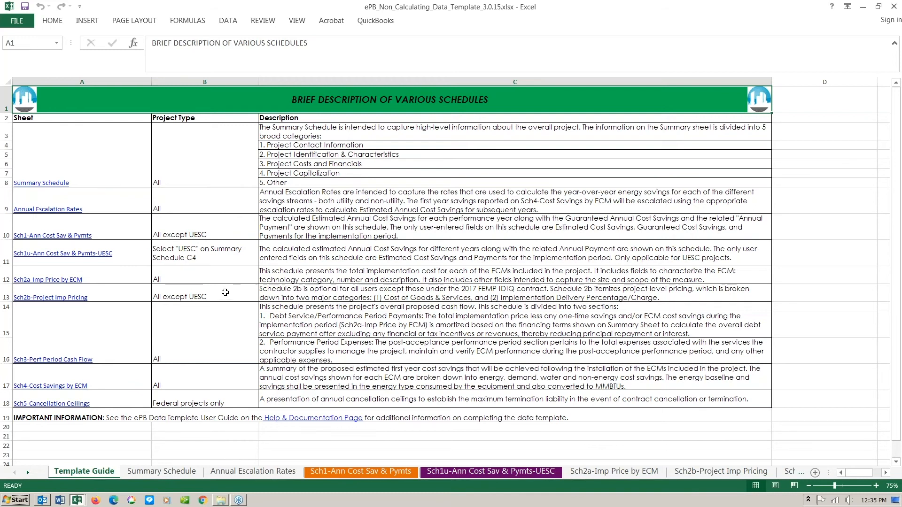
- On the Summary Schedule sheet, open the Project Agreement Type dropdown in cell C4
{"action": "left_click", "coordinate": [160, 477]}
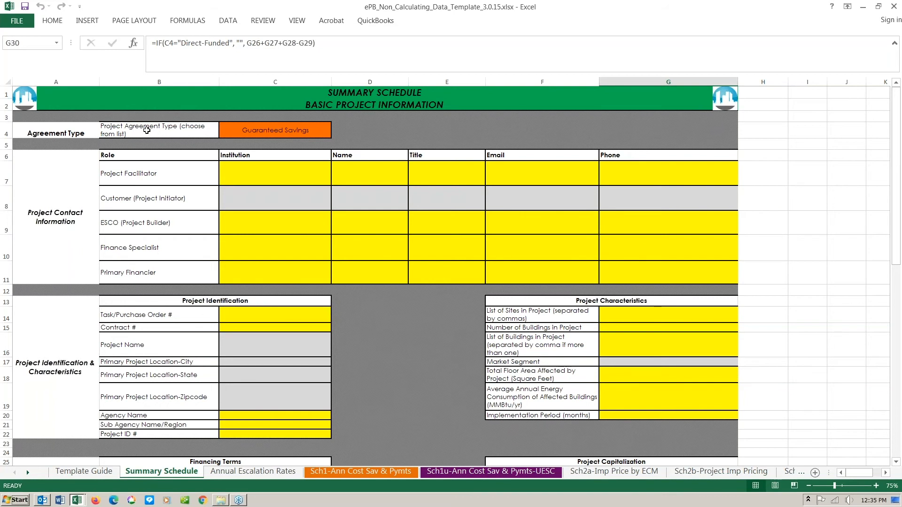
{"action": "left_click", "coordinate": [262, 129]}
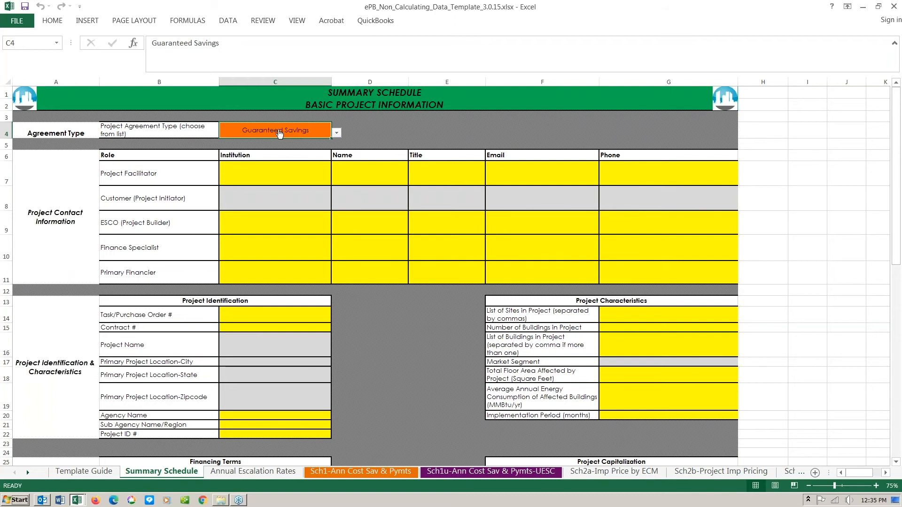
{"action": "left_click", "coordinate": [337, 134]}
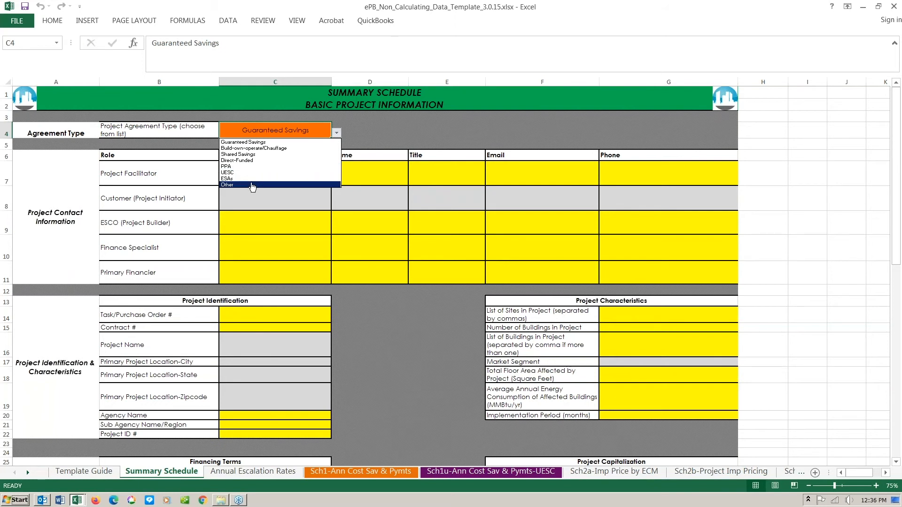
{"action": "left_click", "coordinate": [293, 133]}
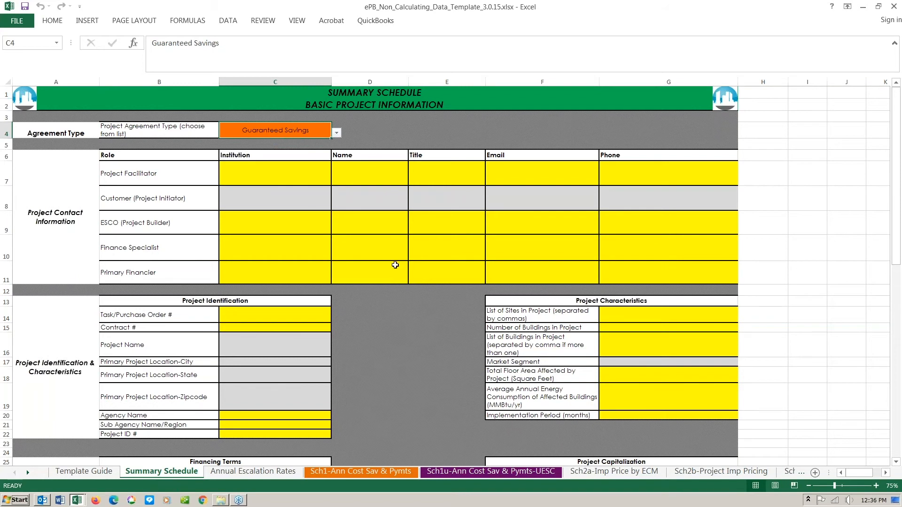
{"action": "scroll", "coordinate": [397, 284], "scroll_direction": "down", "scroll_amount": 2}
{"action": "scroll", "coordinate": [397, 234], "scroll_direction": "down", "scroll_amount": 3}
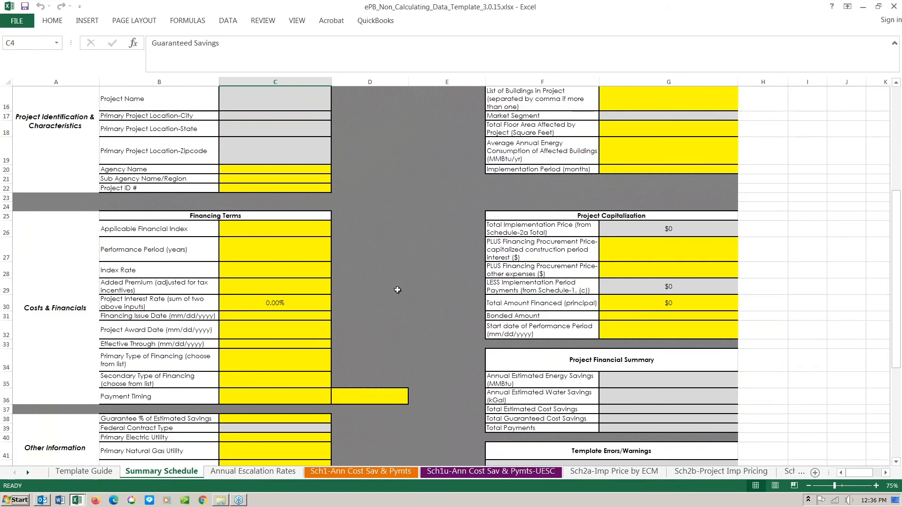
{"action": "scroll", "coordinate": [397, 233], "scroll_direction": "up", "scroll_amount": 5}
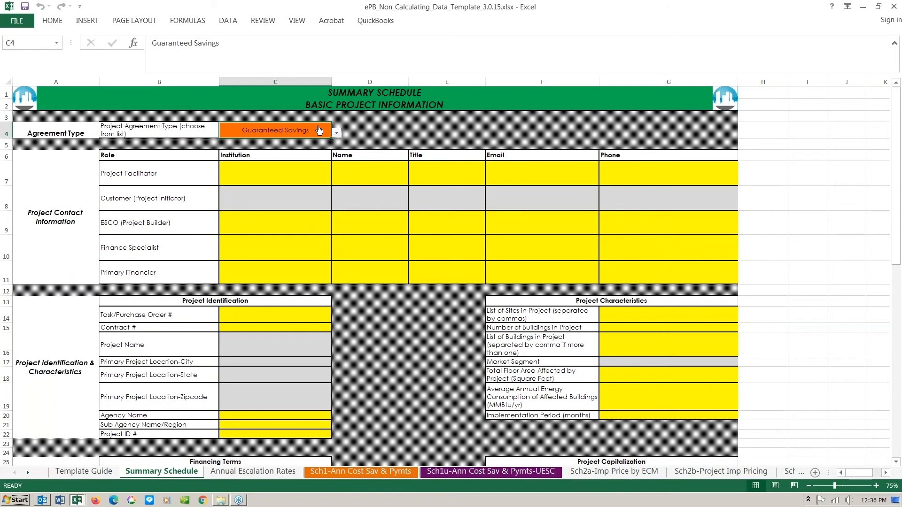
{"action": "left_click", "coordinate": [373, 472]}
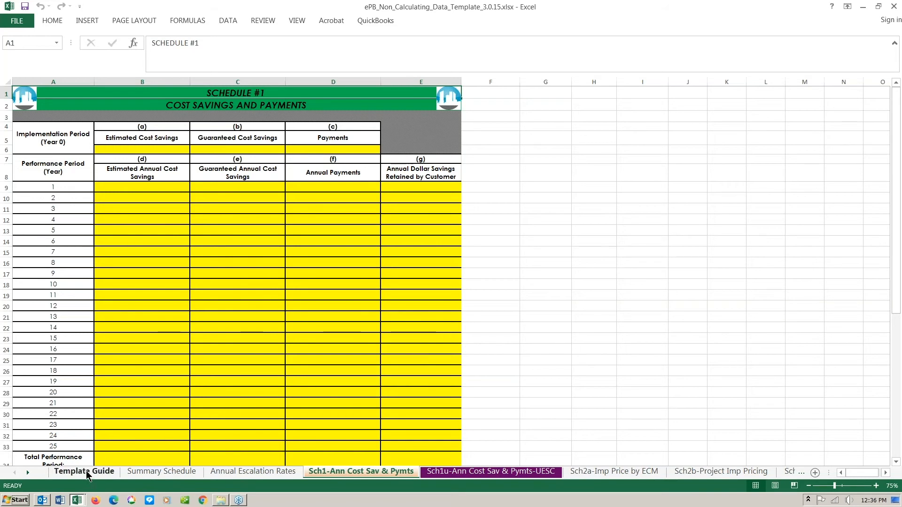
{"action": "left_click", "coordinate": [147, 472]}
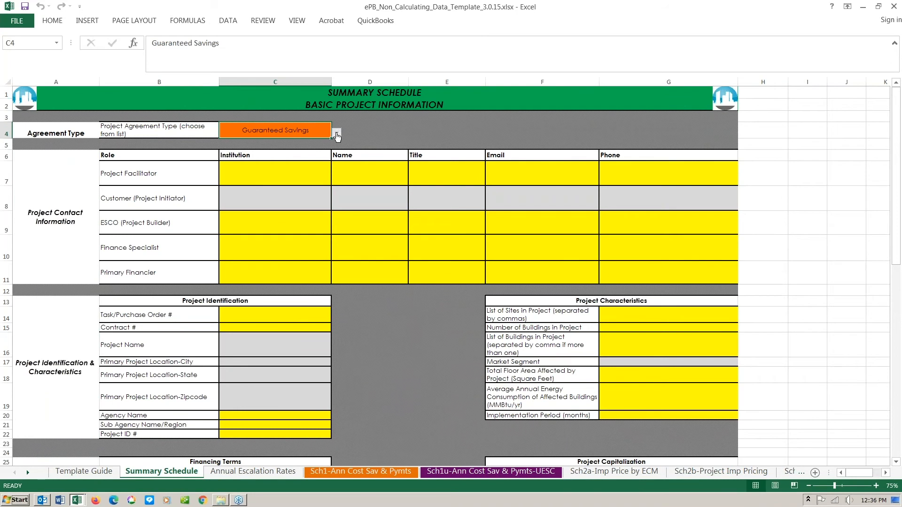
{"action": "left_click", "coordinate": [336, 135]}
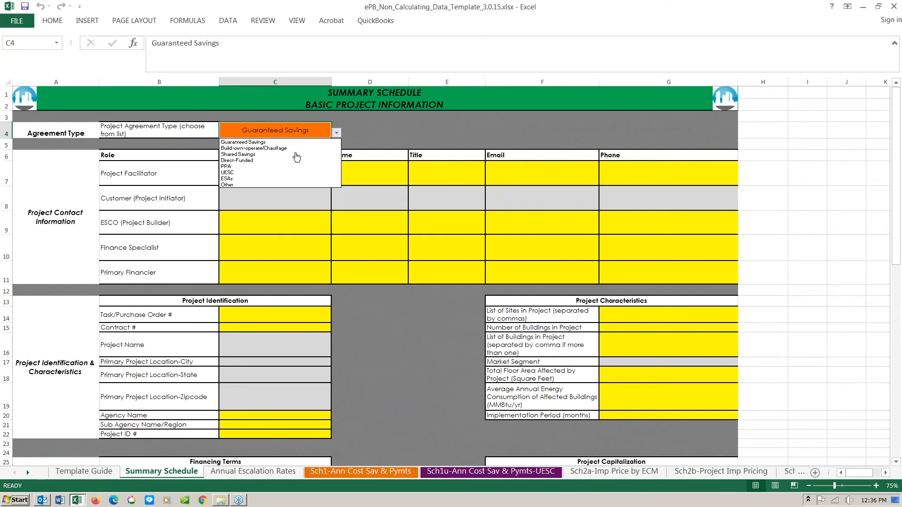
- Set Project Agreement Type to Direct-Funded and review the reduced contact role list
{"action": "left_click", "coordinate": [291, 165]}
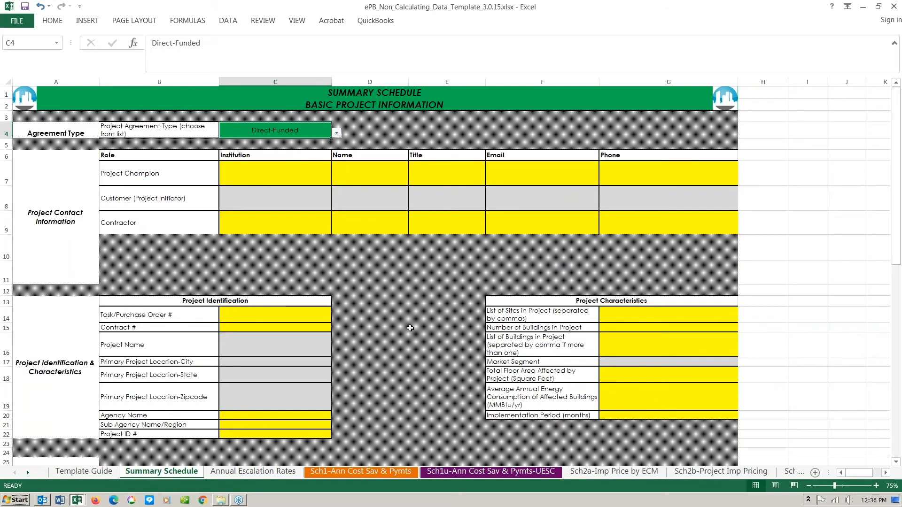
{"action": "scroll", "coordinate": [413, 325], "scroll_direction": "down", "scroll_amount": 7}
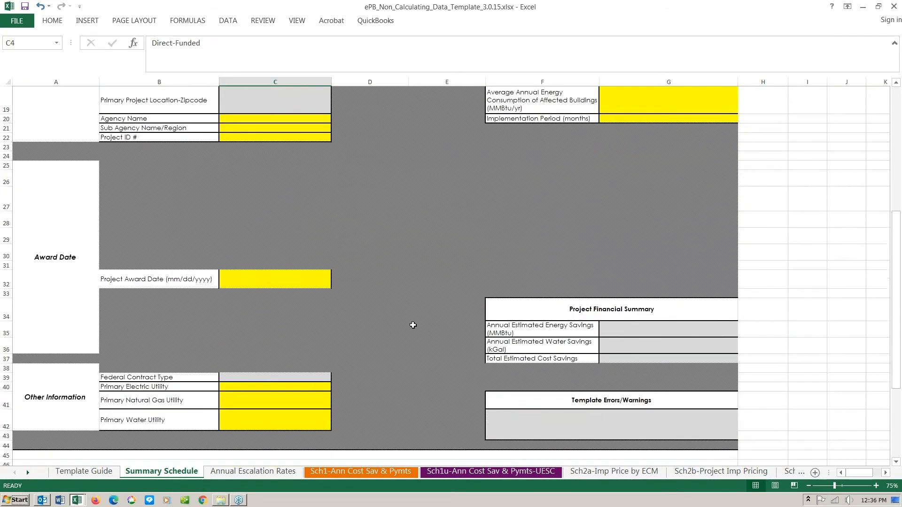
{"action": "scroll", "coordinate": [413, 325], "scroll_direction": "up", "scroll_amount": 6}
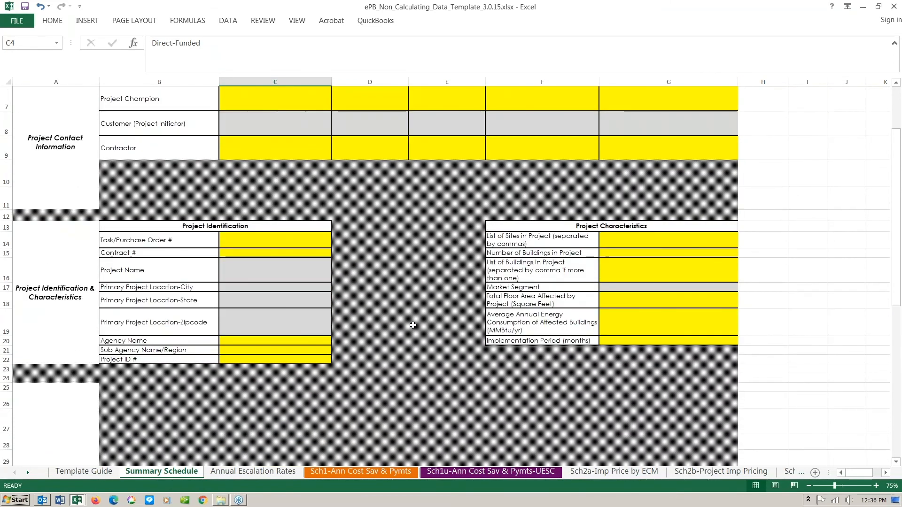
{"action": "scroll", "coordinate": [412, 325], "scroll_direction": "up", "scroll_amount": 1}
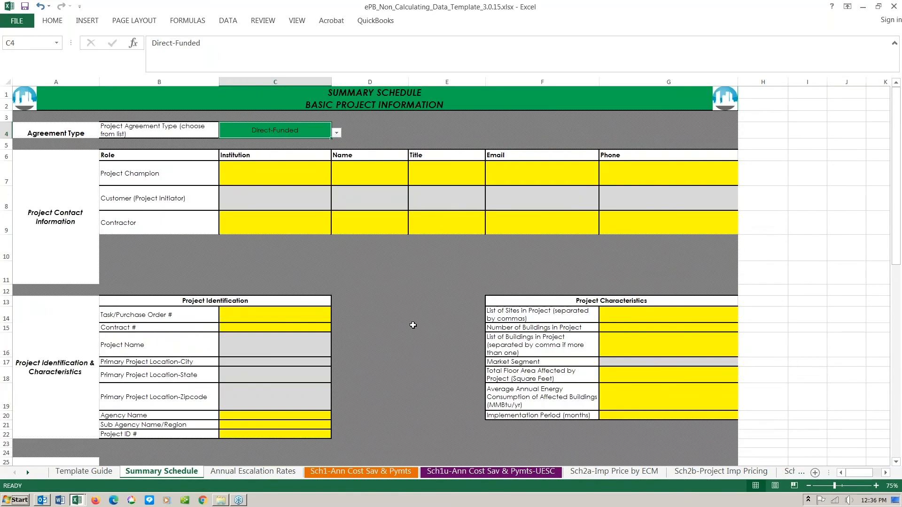
- Check the greyed-out Sch1 sheet, then confirm C4 still reads Direct-Funded
{"action": "left_click", "coordinate": [376, 470]}
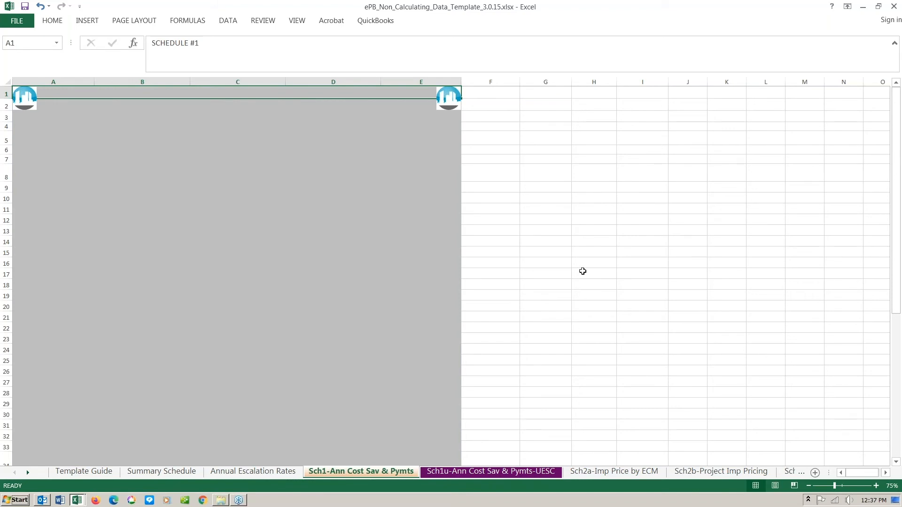
{"action": "left_click", "coordinate": [143, 471]}
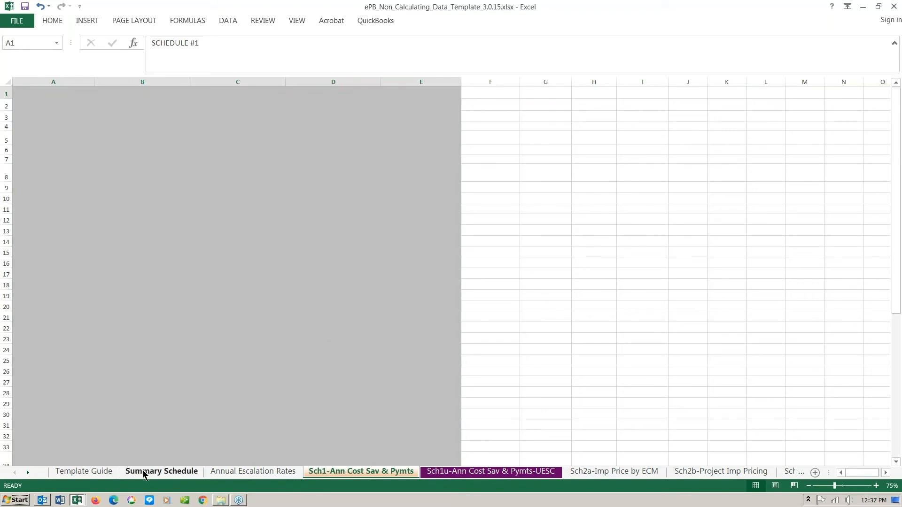
{"action": "left_click", "coordinate": [337, 133]}
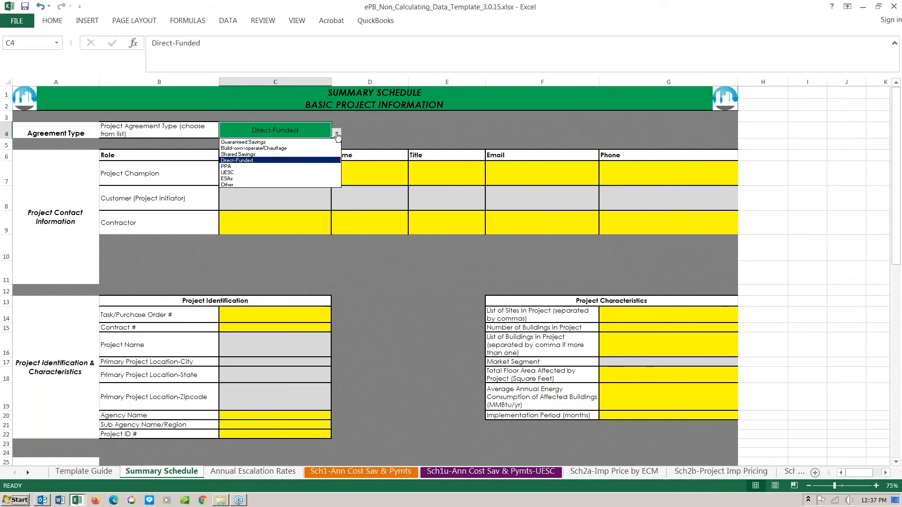
{"action": "left_click", "coordinate": [337, 134]}
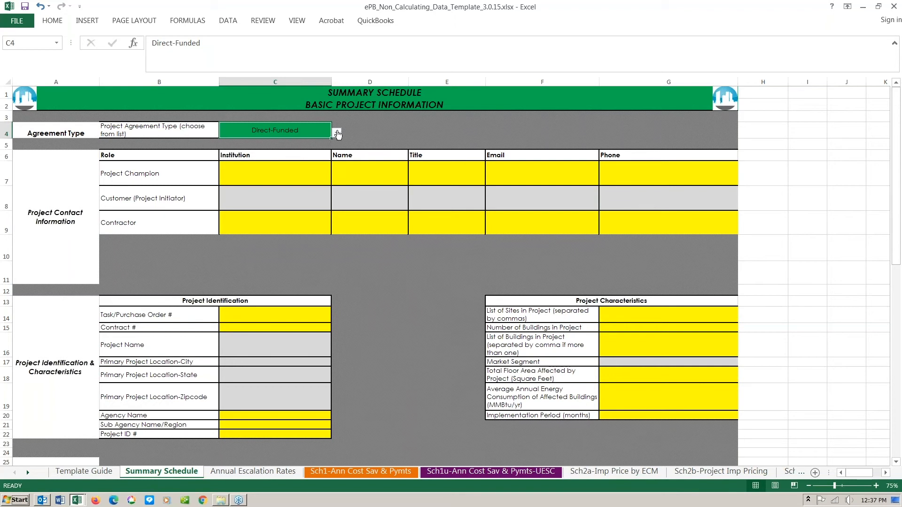
- Close the non-calculating template, saving changes and accepting the compatibility warning
{"action": "left_click", "coordinate": [895, 7]}
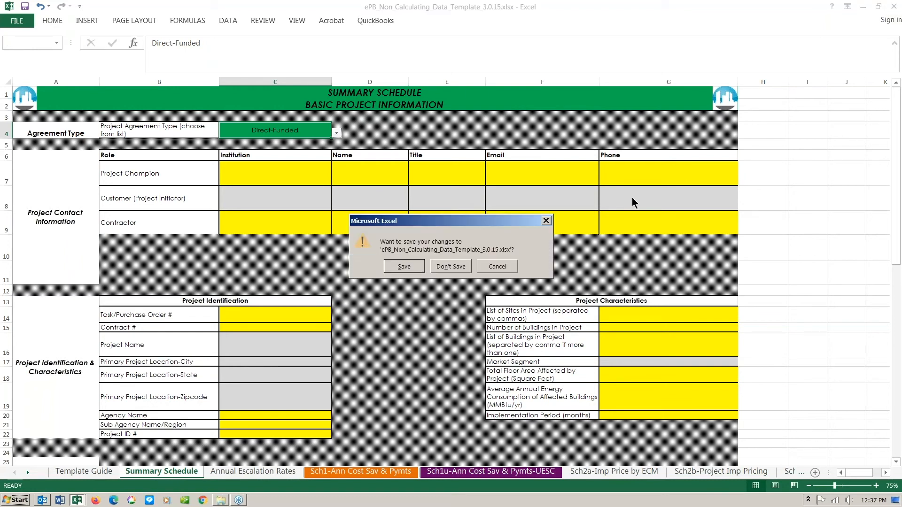
{"action": "left_click", "coordinate": [404, 267]}
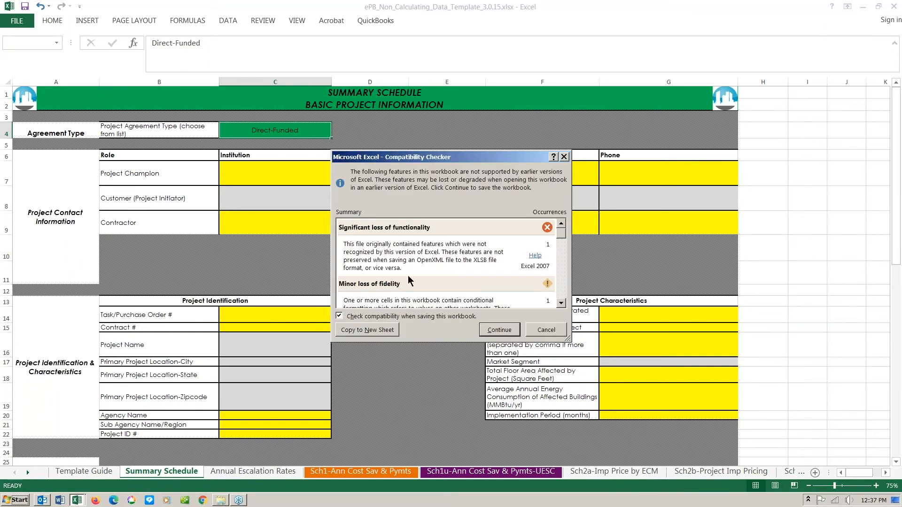
{"action": "left_click", "coordinate": [499, 330]}
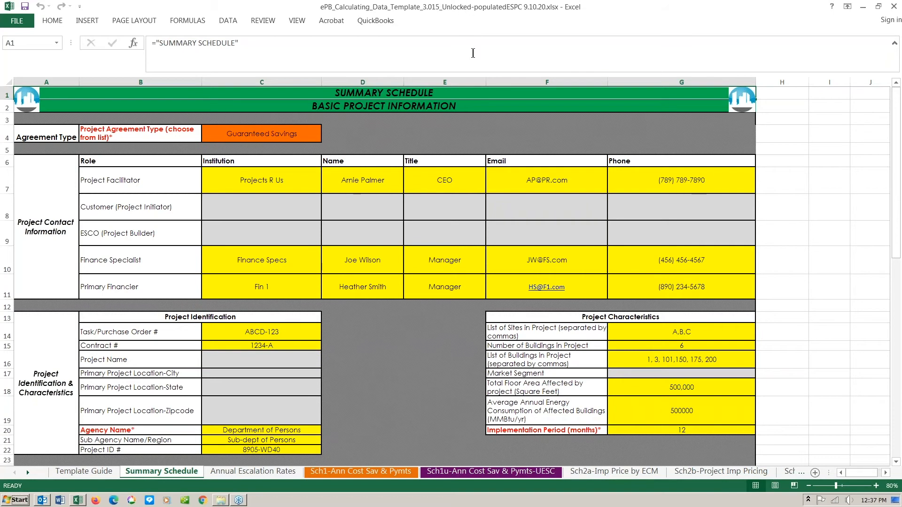
- In the populated workbook, move from Template Guide to Summary Schedule and open C4's agreement type list
{"action": "left_click", "coordinate": [103, 471]}
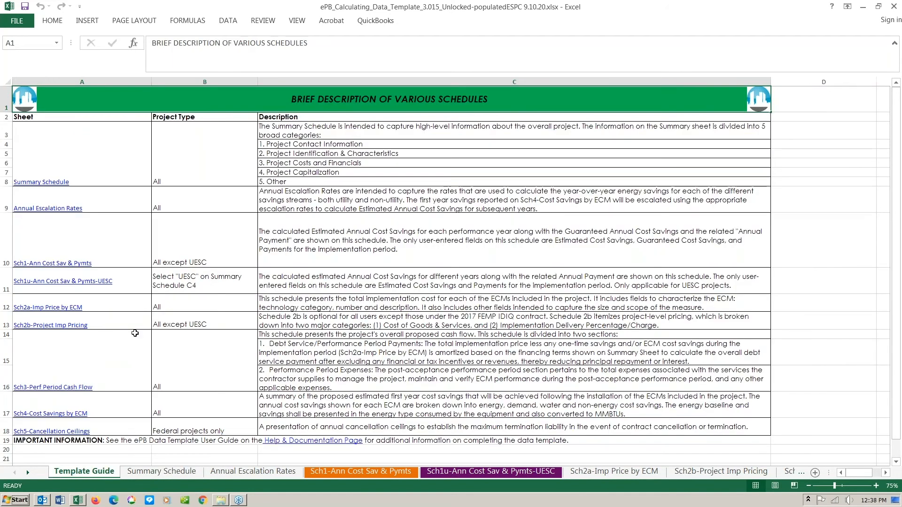
{"action": "left_click", "coordinate": [169, 471]}
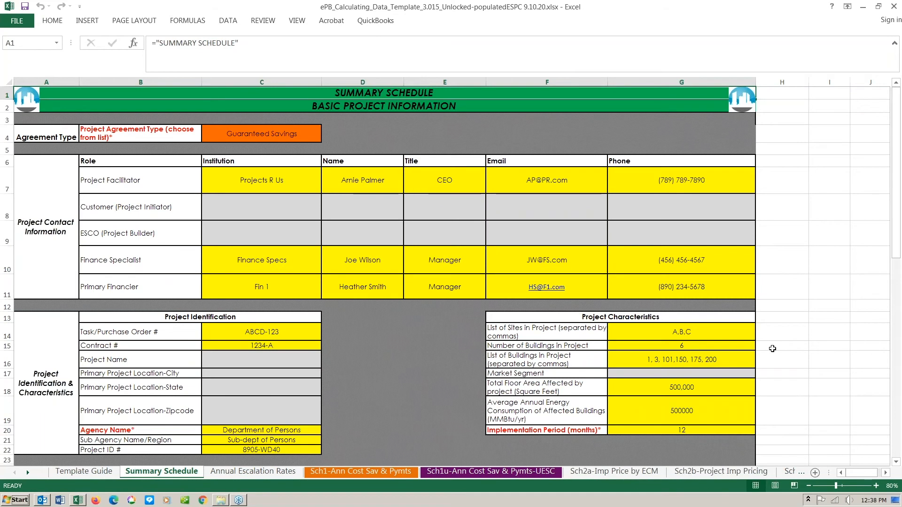
{"action": "left_click", "coordinate": [273, 136]}
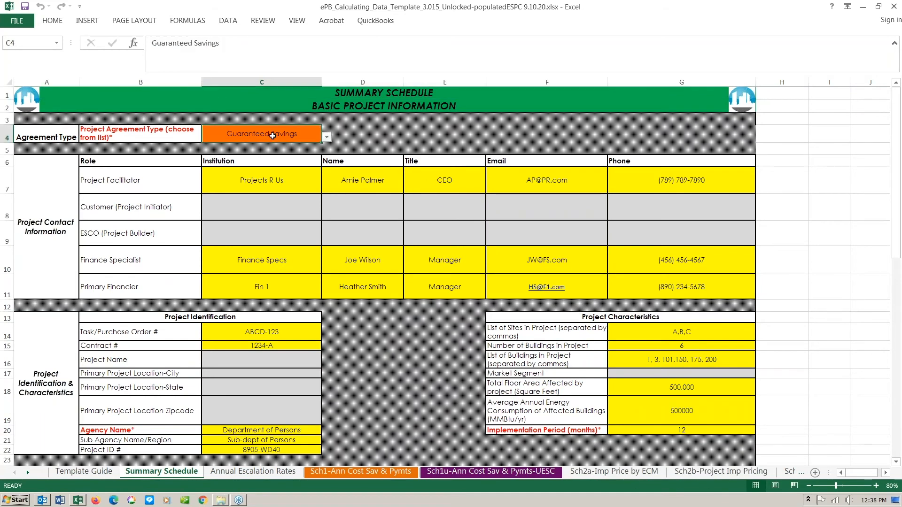
{"action": "left_click", "coordinate": [327, 138]}
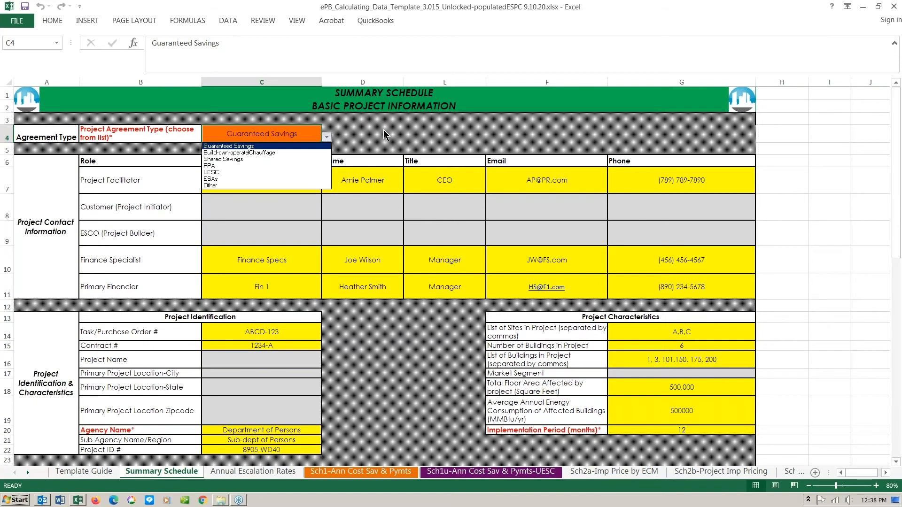
- Choose UESC in C4, then view the Sch1u-UESC sheet with 17 years of savings and payments
{"action": "key", "text": "Escape"}
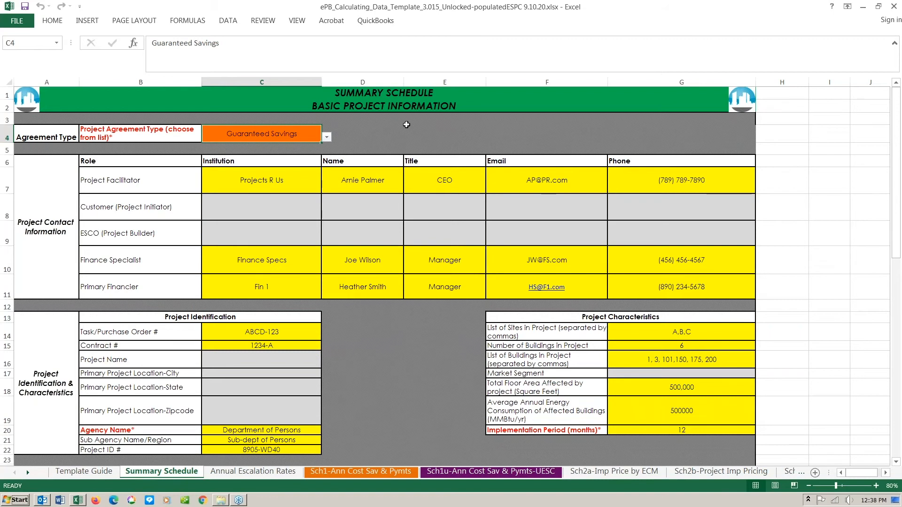
{"action": "left_click", "coordinate": [327, 138]}
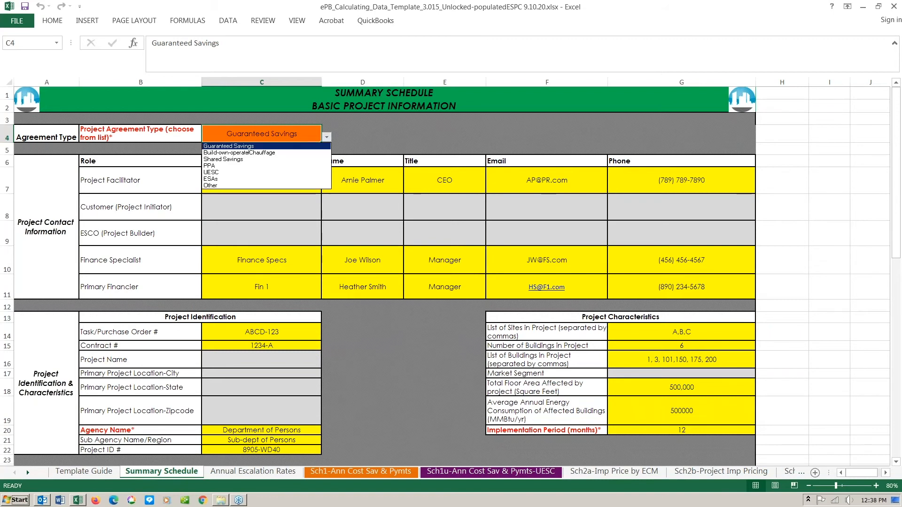
{"action": "left_click", "coordinate": [283, 172]}
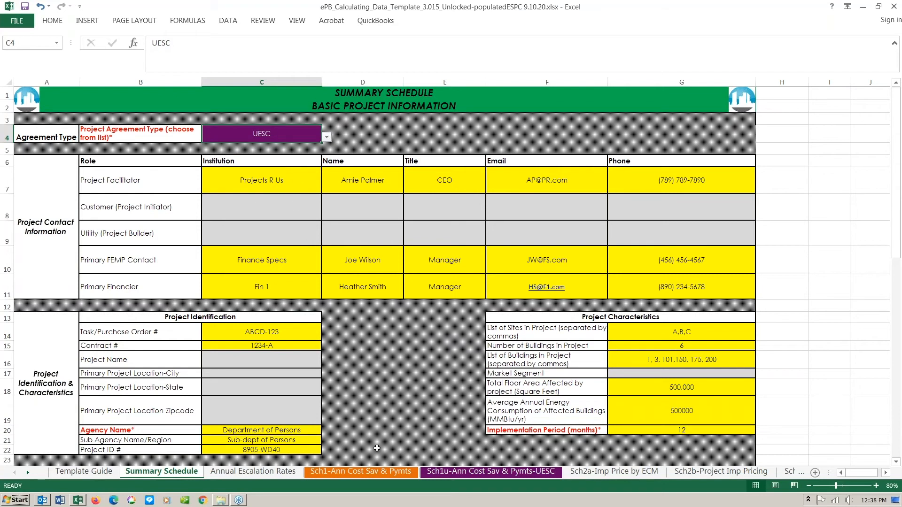
{"action": "left_click", "coordinate": [377, 473]}
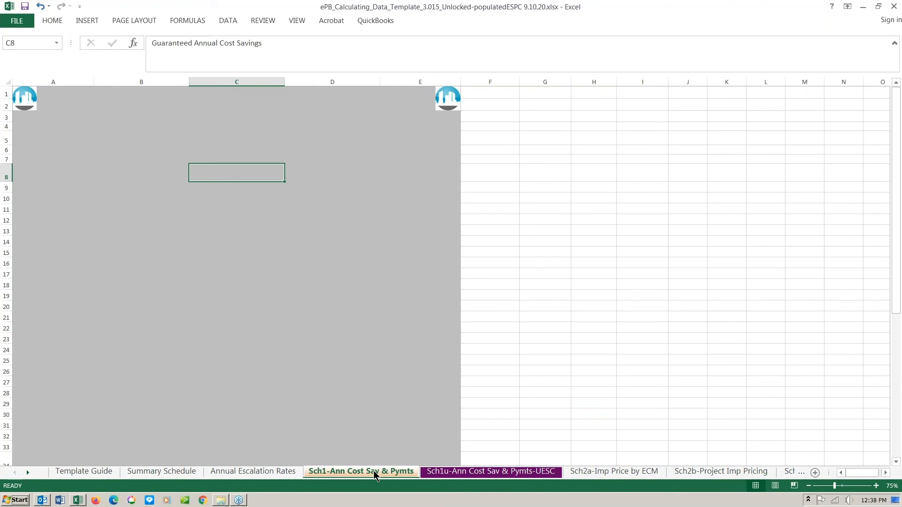
{"action": "left_click", "coordinate": [472, 471]}
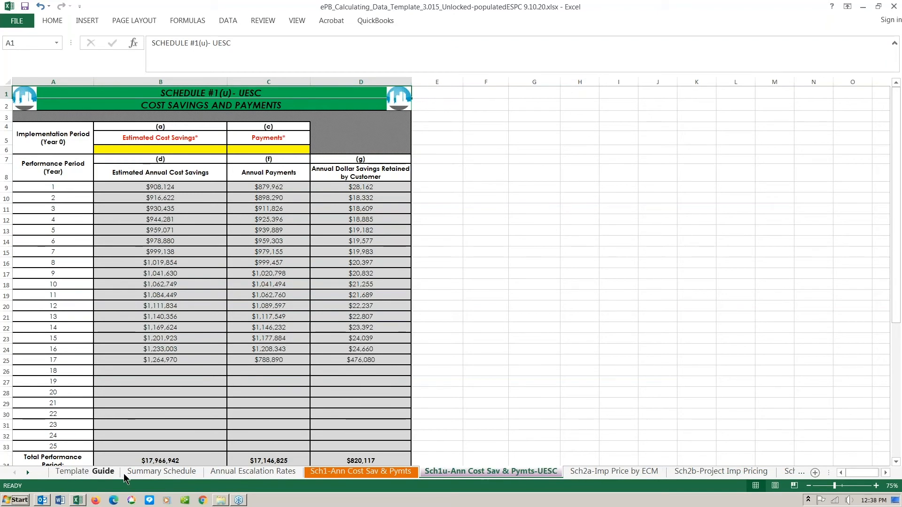
- Return to the Summary Schedule and pick Guaranteed Savings from the C4 agreement type list
{"action": "left_click", "coordinate": [161, 472]}
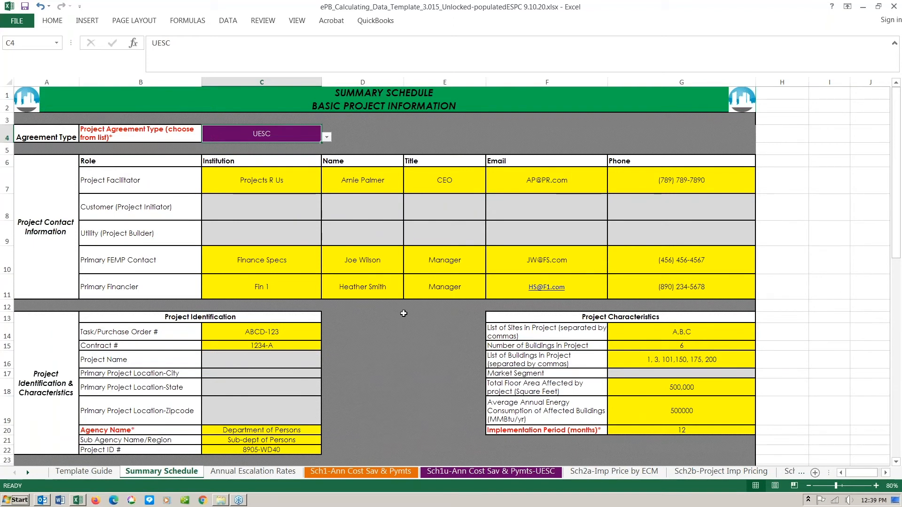
{"action": "left_click", "coordinate": [327, 137]}
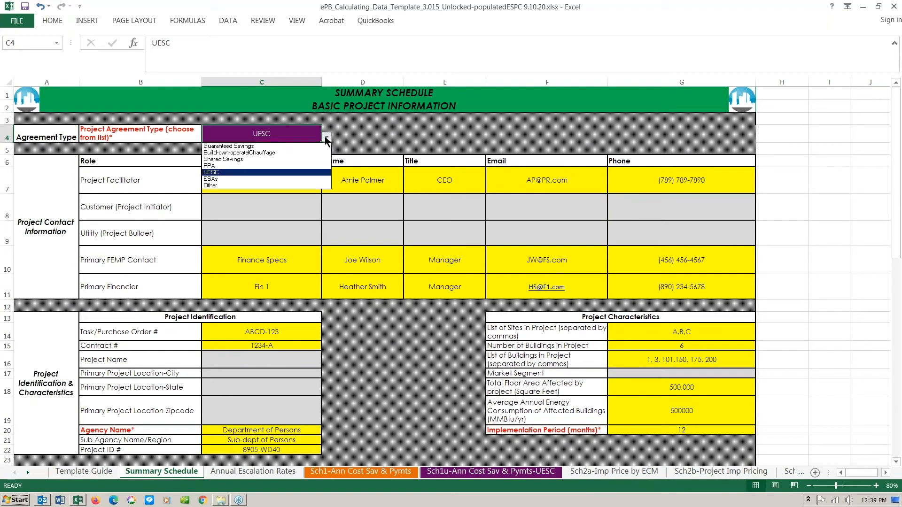
{"action": "left_click", "coordinate": [288, 147]}
{"action": "left_click", "coordinate": [395, 137]}
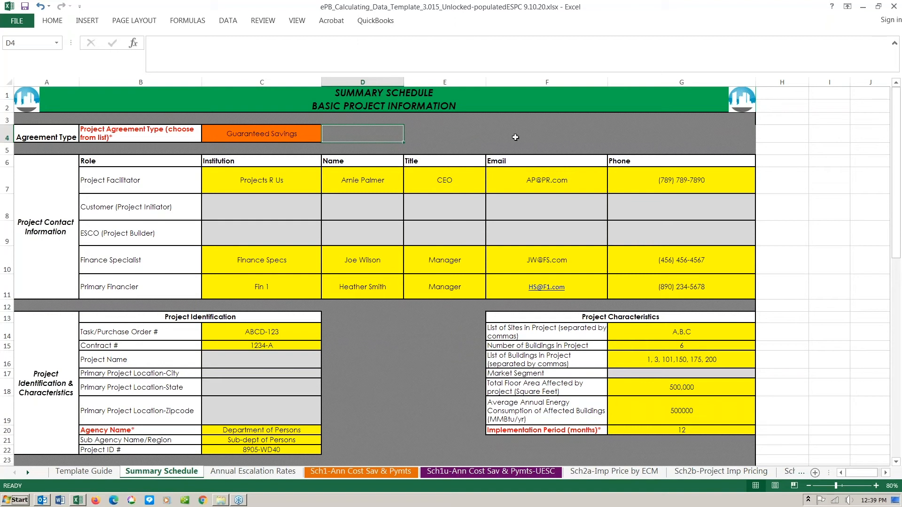
{"action": "scroll", "coordinate": [416, 339], "scroll_direction": "down", "scroll_amount": 1}
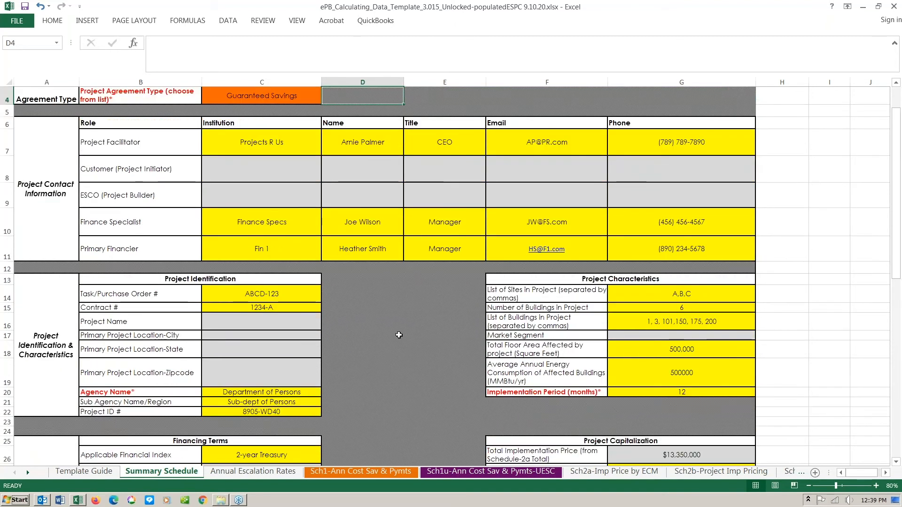
{"action": "scroll", "coordinate": [398, 335], "scroll_direction": "down", "scroll_amount": 1}
{"action": "scroll", "coordinate": [398, 335], "scroll_direction": "down", "scroll_amount": 2}
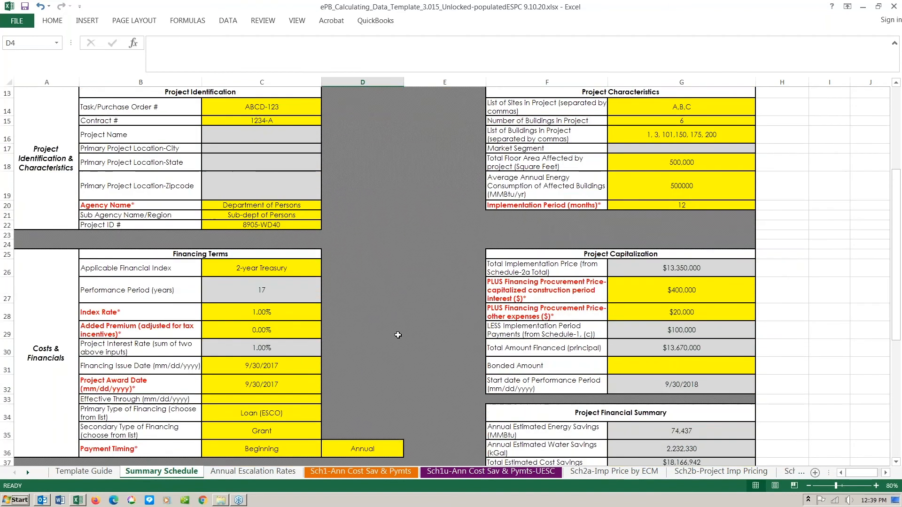
{"action": "scroll", "coordinate": [397, 334], "scroll_direction": "up", "scroll_amount": 4}
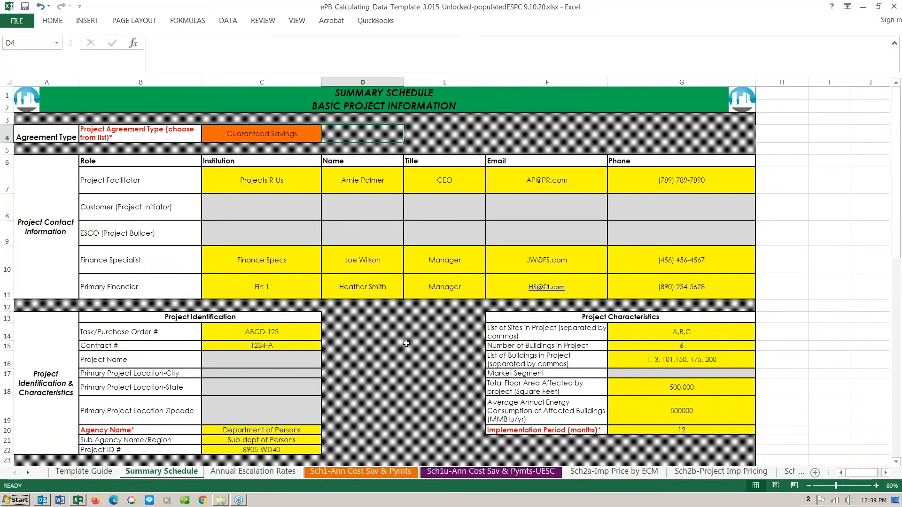
{"action": "scroll", "coordinate": [409, 338], "scroll_direction": "down", "scroll_amount": 1}
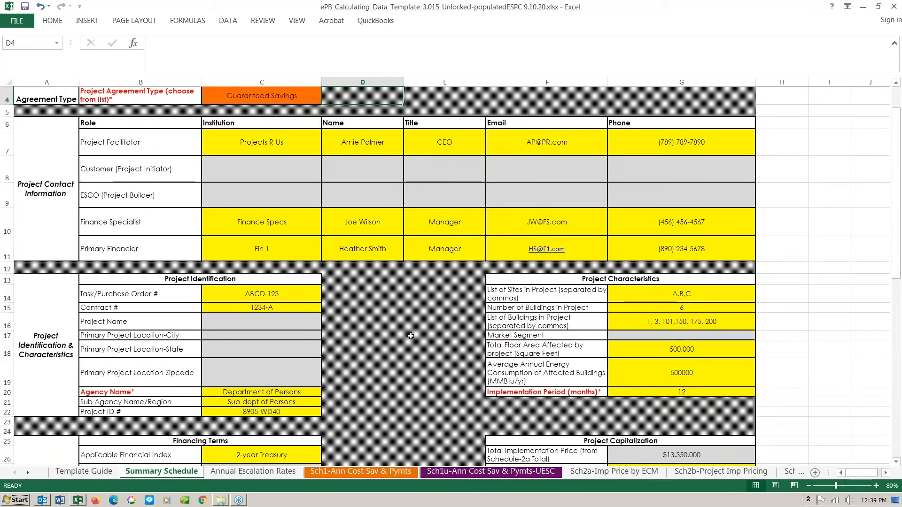
{"action": "left_click", "coordinate": [279, 142]}
{"action": "left_click", "coordinate": [355, 141]}
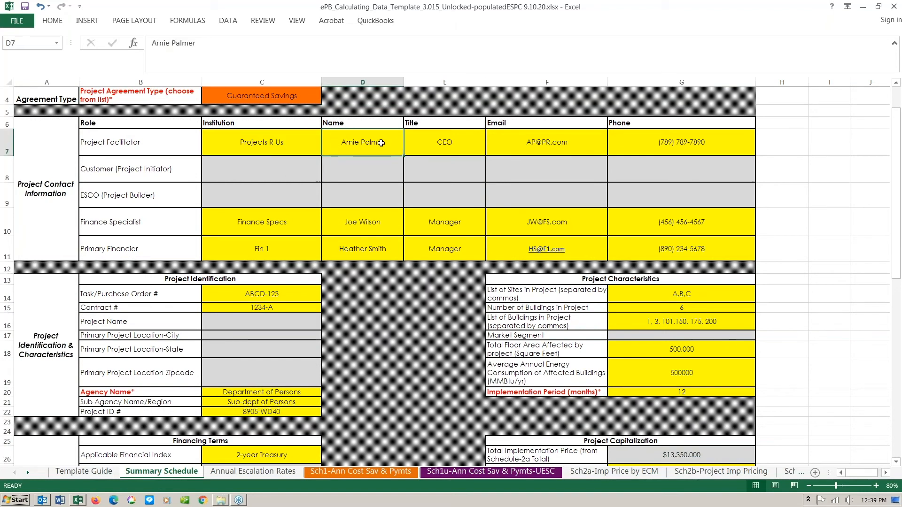
{"action": "left_click", "coordinate": [453, 142]}
{"action": "left_click", "coordinate": [522, 146]}
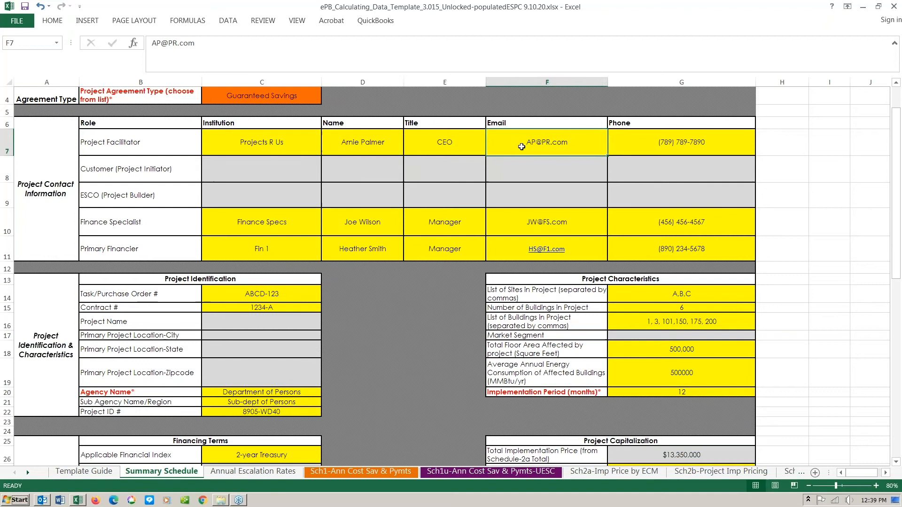
{"action": "left_click", "coordinate": [627, 147]}
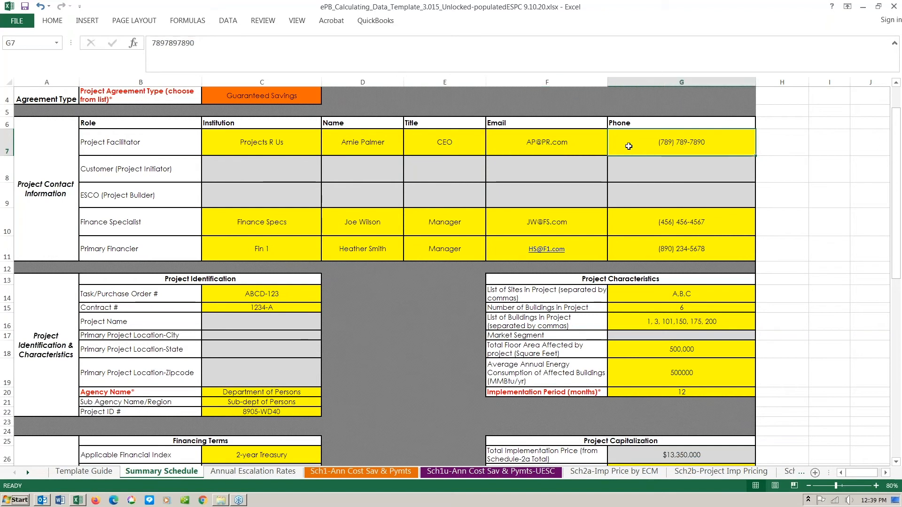
{"action": "left_click", "coordinate": [291, 144]}
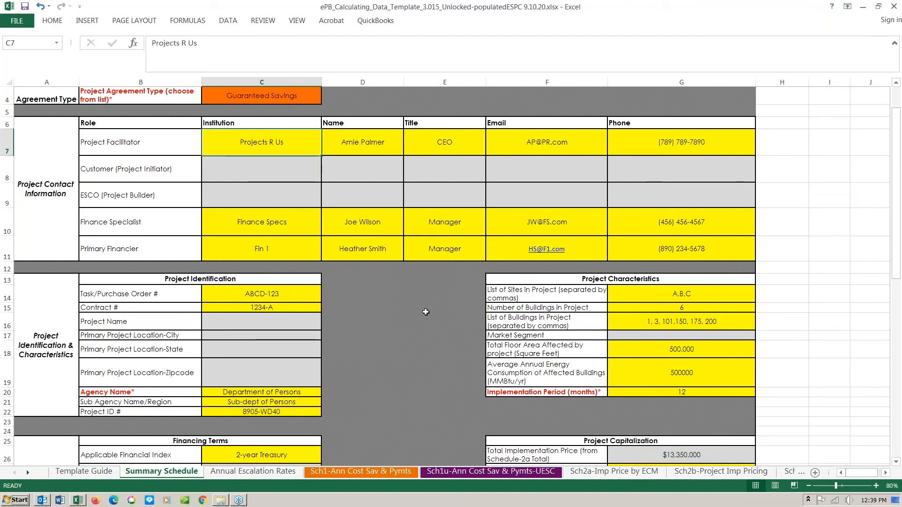
{"action": "left_click", "coordinate": [276, 178]}
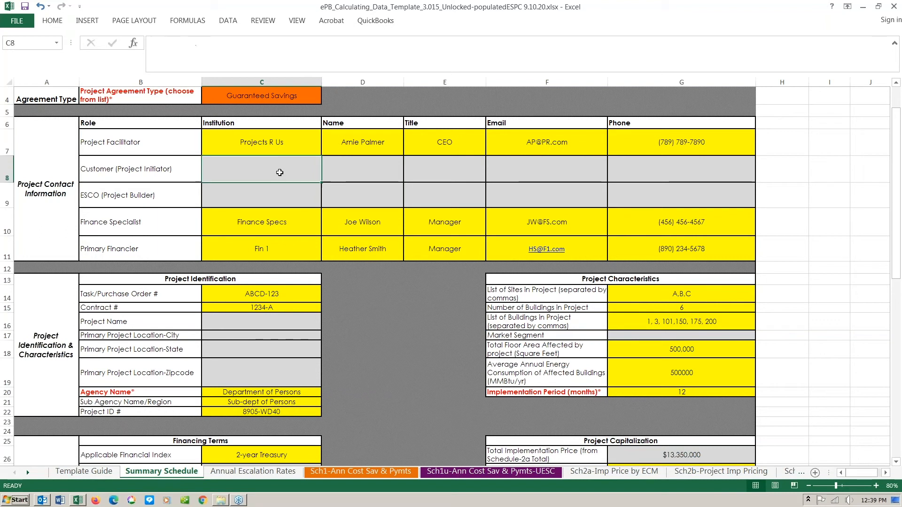
{"action": "left_click", "coordinate": [281, 191]}
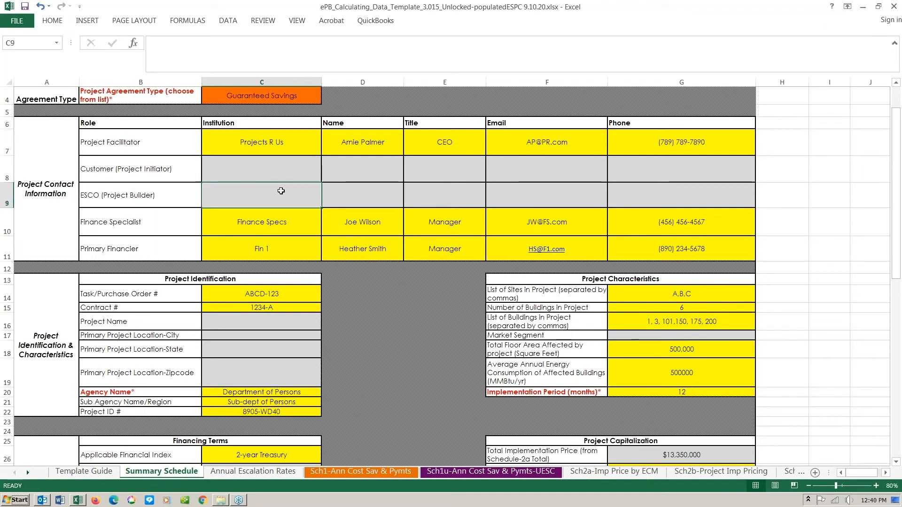
{"action": "left_click", "coordinate": [360, 197]}
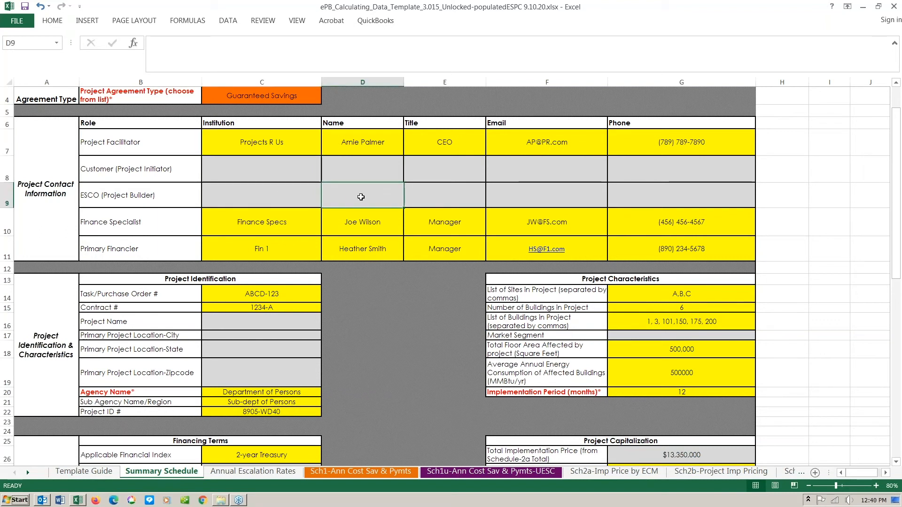
{"action": "left_click", "coordinate": [269, 172]}
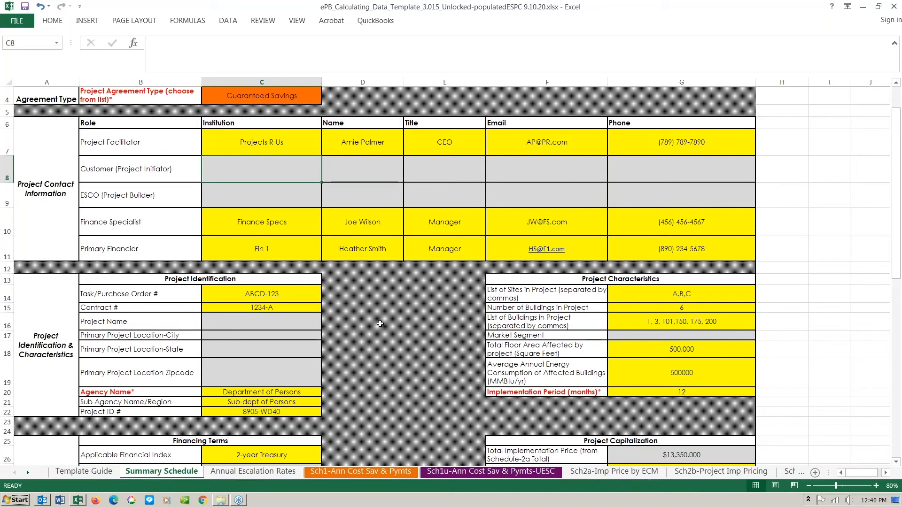
{"action": "scroll", "coordinate": [380, 324], "scroll_direction": "down", "scroll_amount": 1}
{"action": "scroll", "coordinate": [386, 320], "scroll_direction": "down", "scroll_amount": 1}
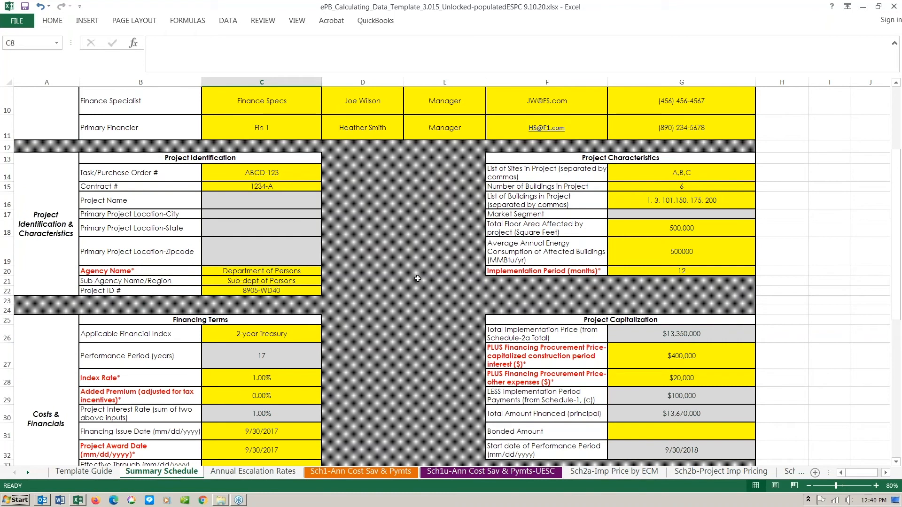
{"action": "left_click", "coordinate": [125, 272]}
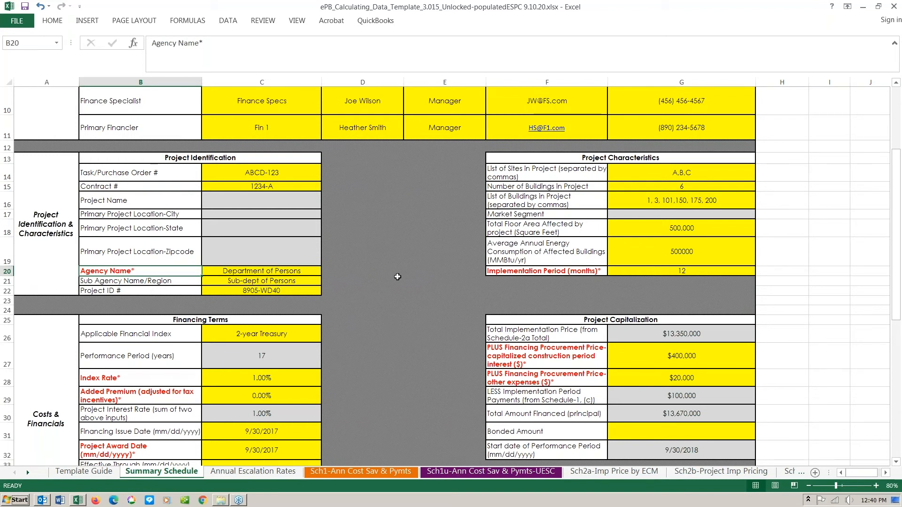
{"action": "scroll", "coordinate": [397, 277], "scroll_direction": "down", "scroll_amount": 1}
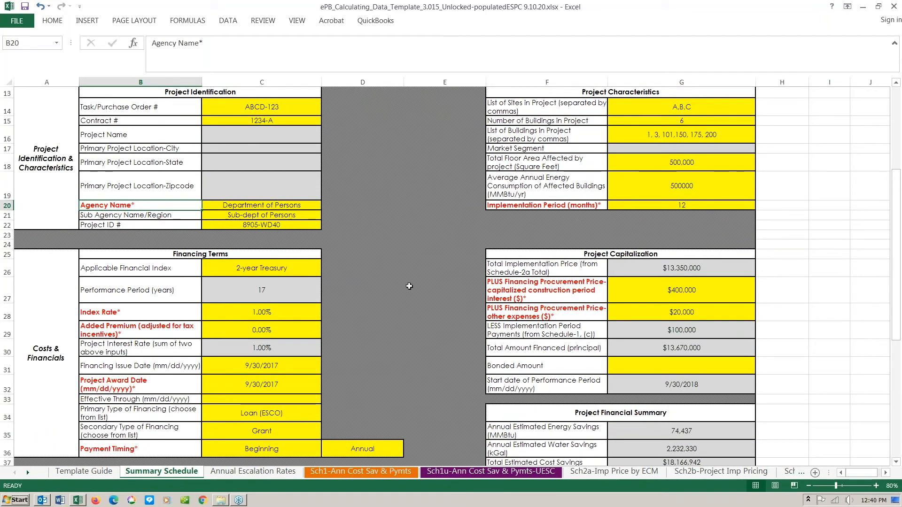
{"action": "scroll", "coordinate": [409, 286], "scroll_direction": "up", "scroll_amount": 1}
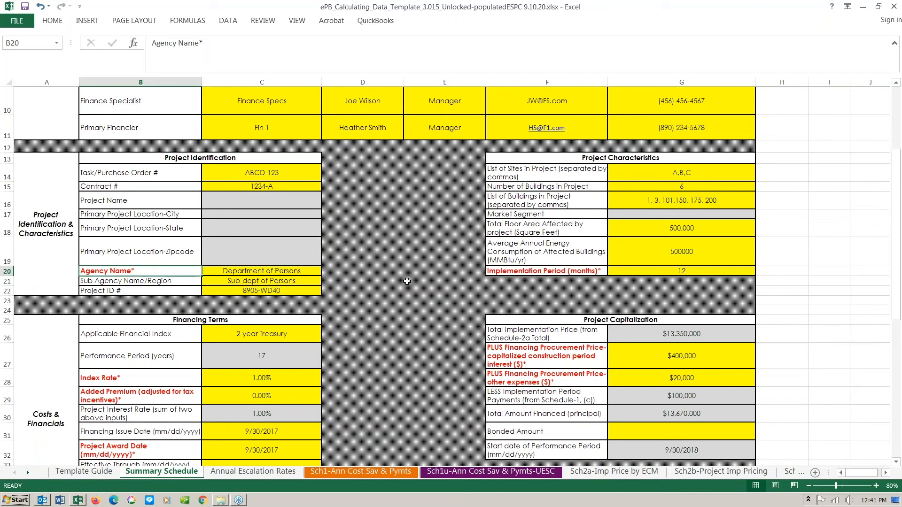
{"action": "scroll", "coordinate": [407, 281], "scroll_direction": "down", "scroll_amount": 4}
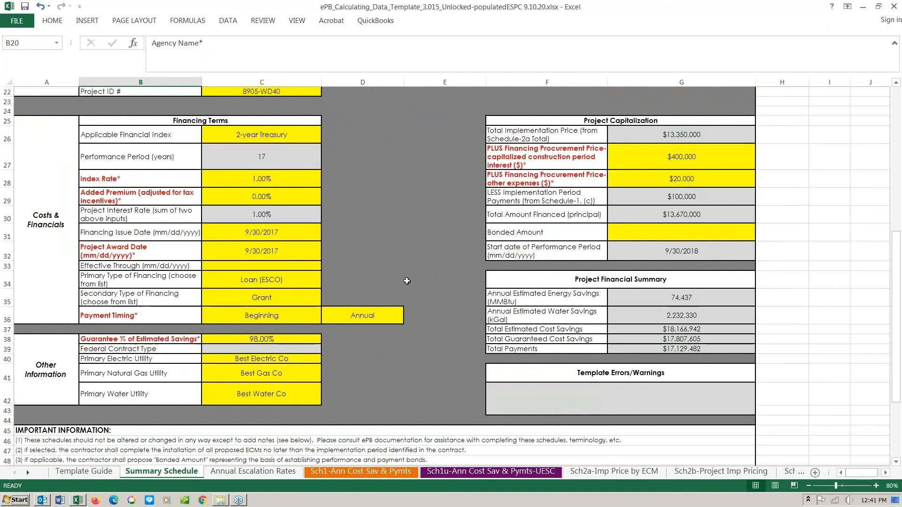
{"action": "scroll", "coordinate": [407, 281], "scroll_direction": "down", "scroll_amount": 2}
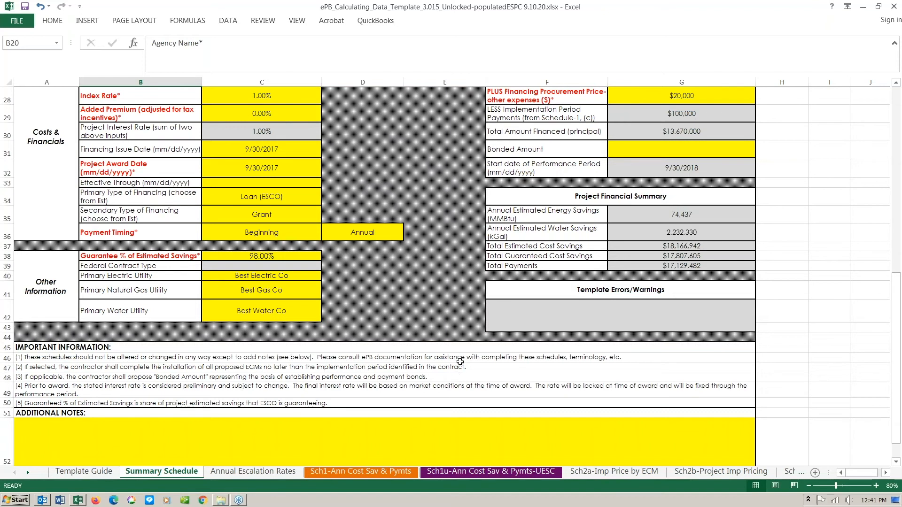
{"action": "scroll", "coordinate": [460, 361], "scroll_direction": "down", "scroll_amount": 1}
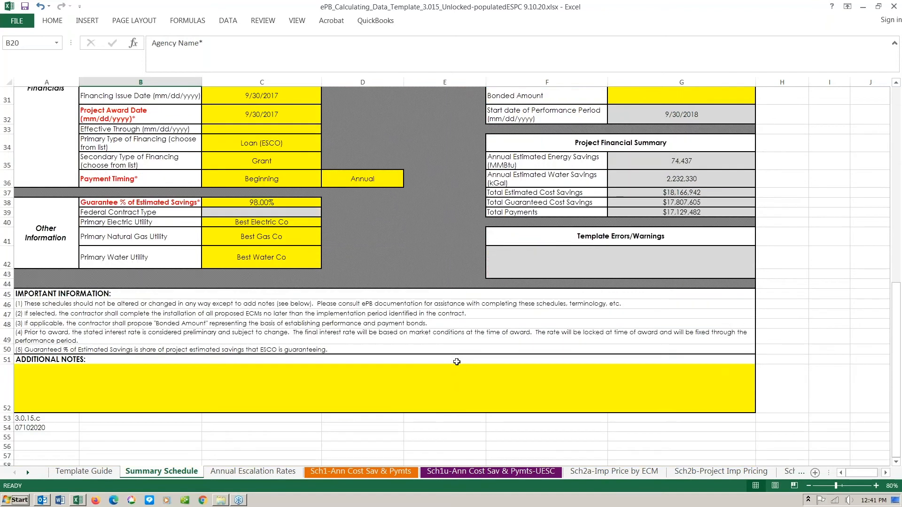
{"action": "left_click", "coordinate": [145, 372]}
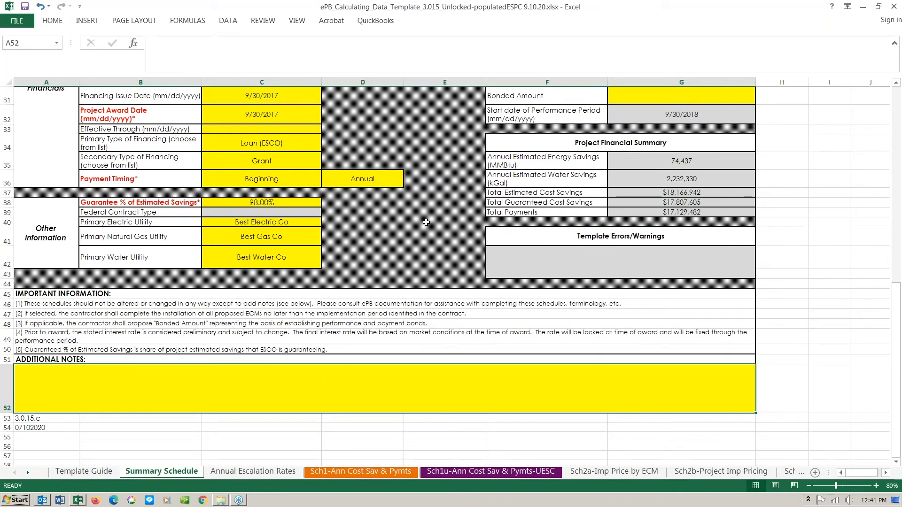
{"action": "scroll", "coordinate": [441, 216], "scroll_direction": "up", "scroll_amount": 10}
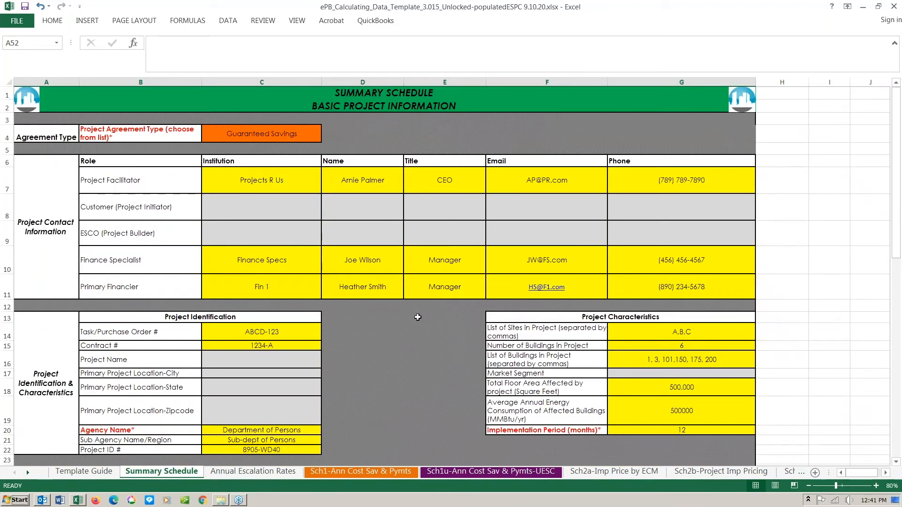
{"action": "scroll", "coordinate": [415, 317], "scroll_direction": "down", "scroll_amount": 1}
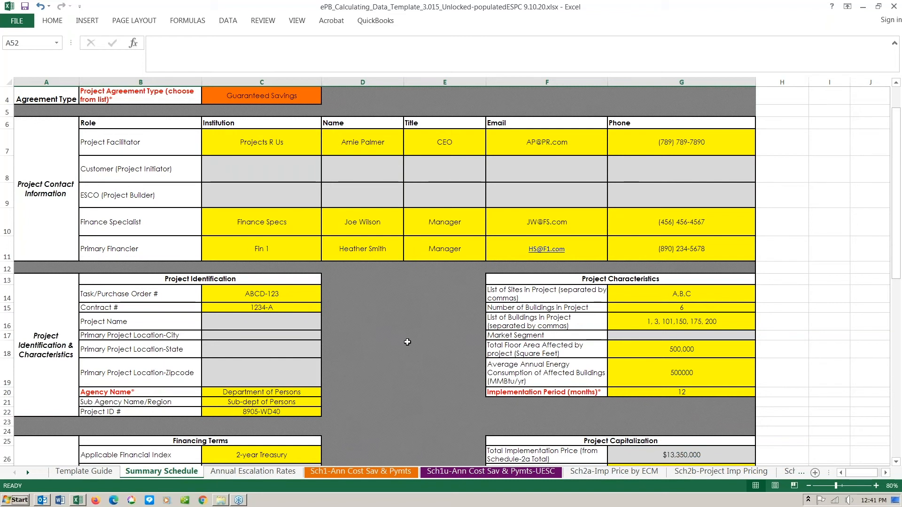
{"action": "scroll", "coordinate": [408, 325], "scroll_direction": "down", "scroll_amount": 1}
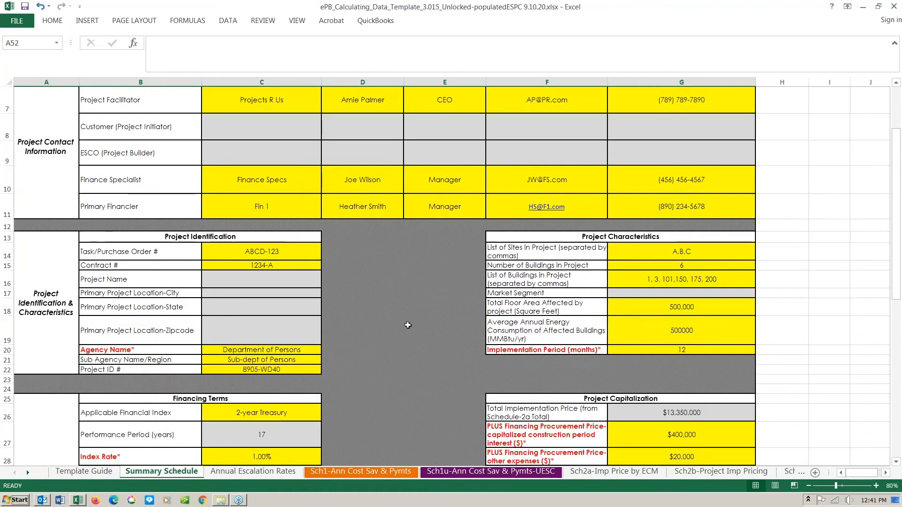
{"action": "left_click", "coordinate": [47, 287]}
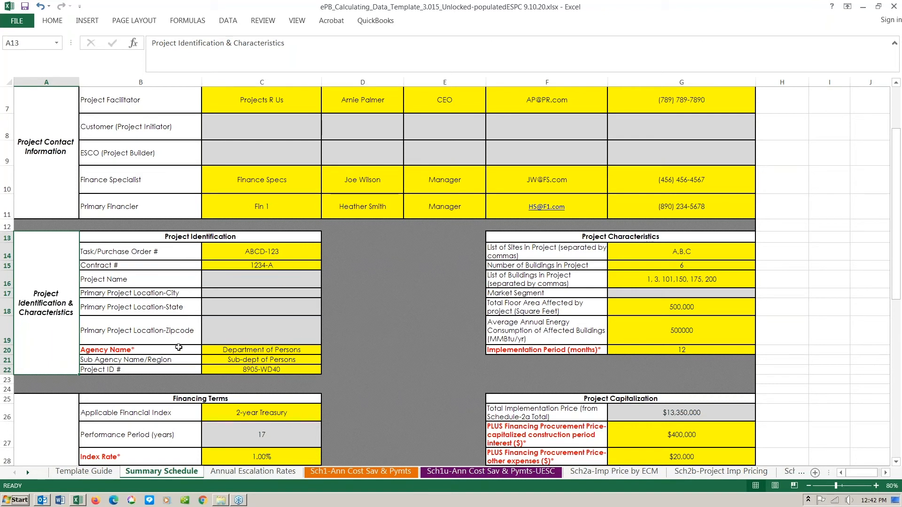
{"action": "left_click", "coordinate": [142, 350]}
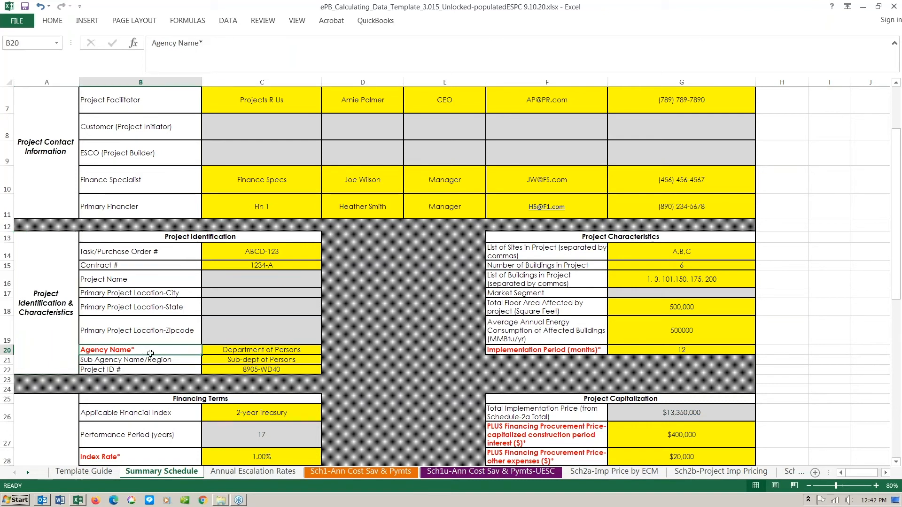
{"action": "left_click", "coordinate": [301, 351]}
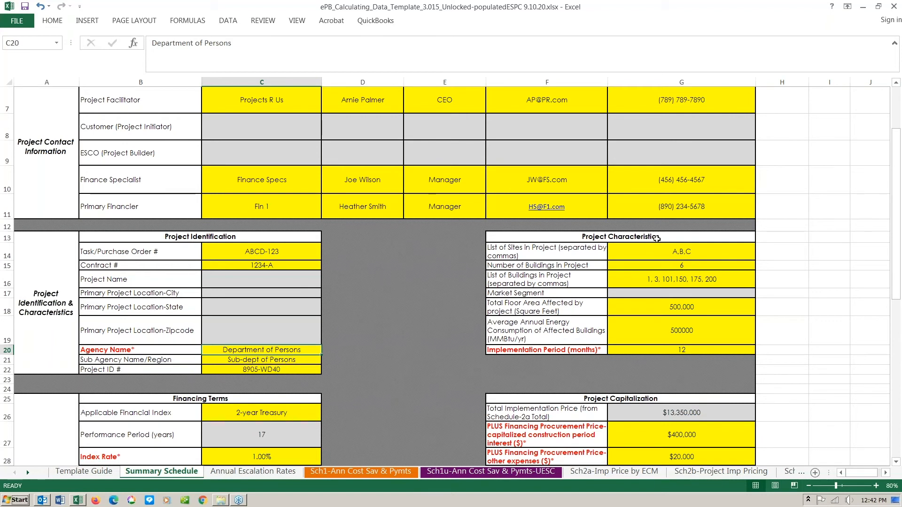
{"action": "left_click", "coordinate": [669, 250]}
{"action": "left_click", "coordinate": [665, 267]}
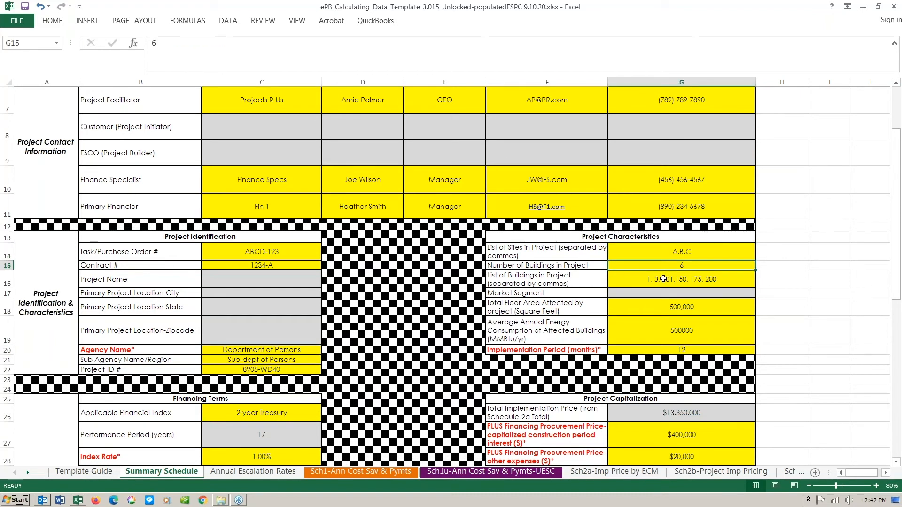
{"action": "left_click", "coordinate": [664, 279]}
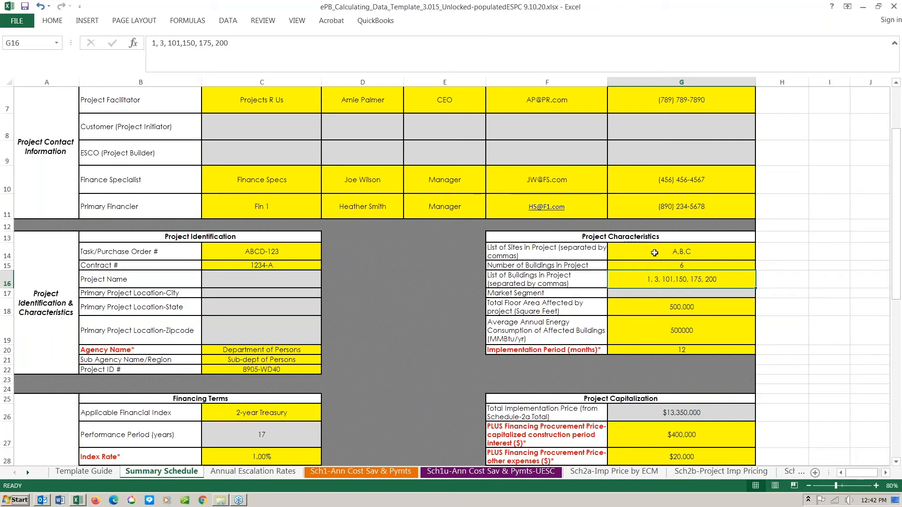
{"action": "left_click", "coordinate": [667, 295]}
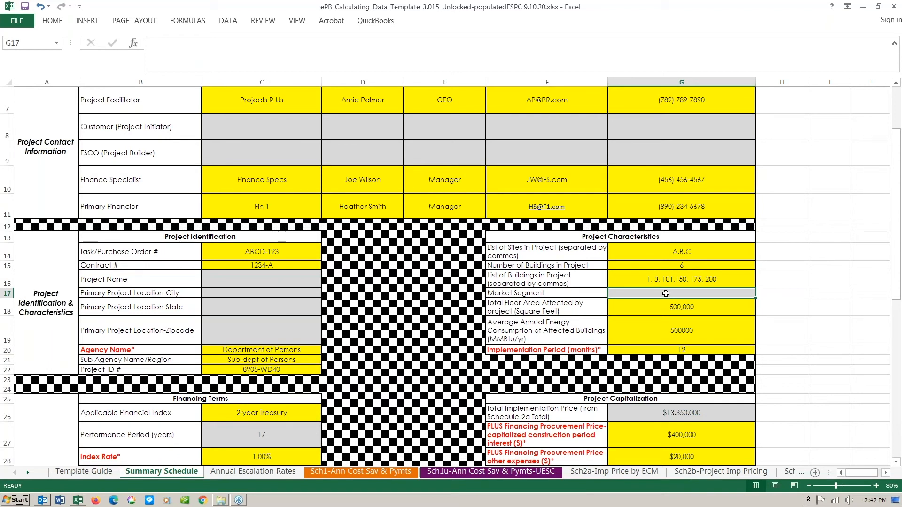
{"action": "left_click", "coordinate": [654, 311]}
{"action": "left_click", "coordinate": [653, 325]}
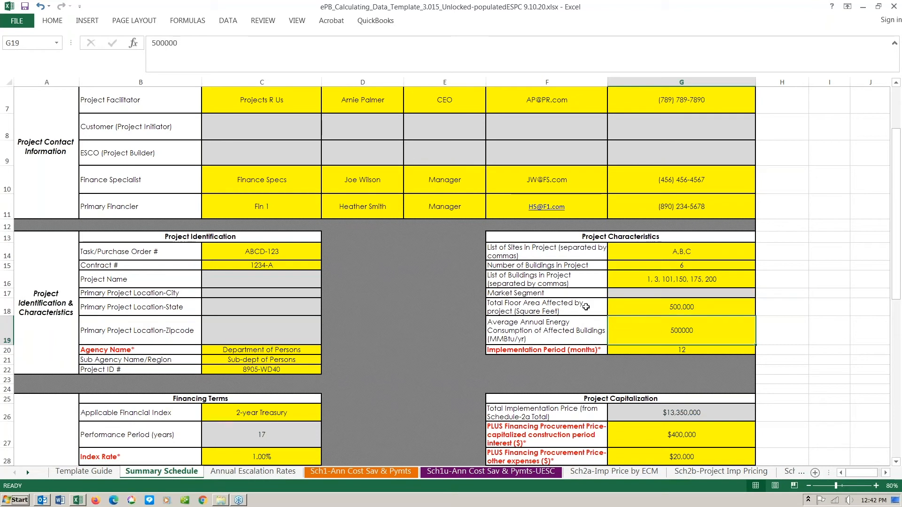
{"action": "scroll", "coordinate": [447, 231], "scroll_direction": "down", "scroll_amount": 2}
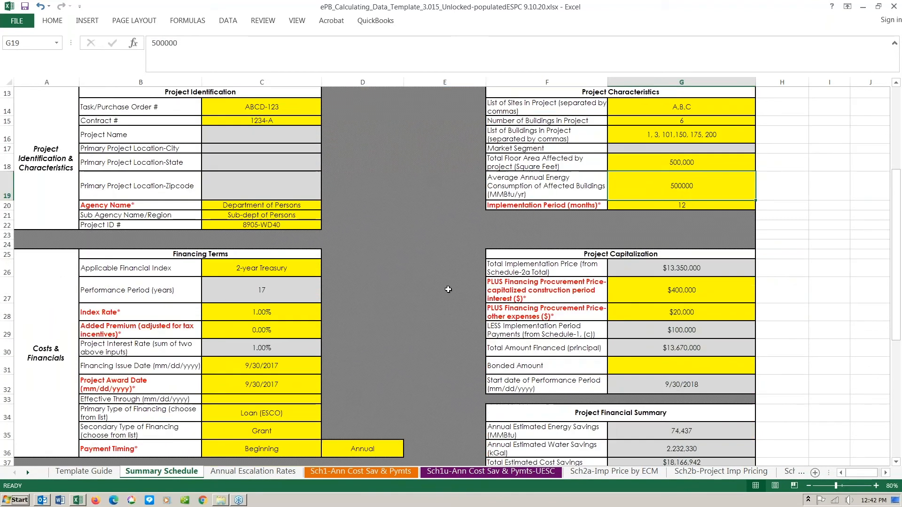
{"action": "left_click", "coordinate": [677, 206]}
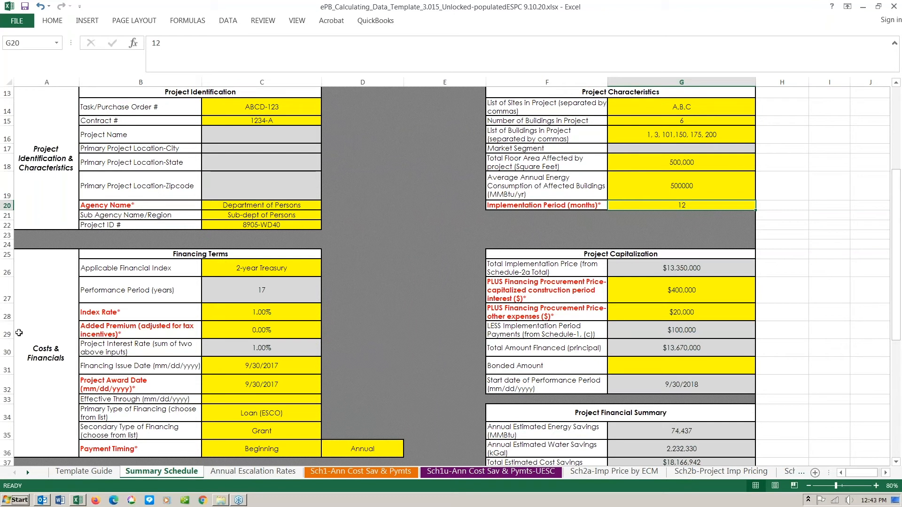
{"action": "left_click", "coordinate": [65, 329]}
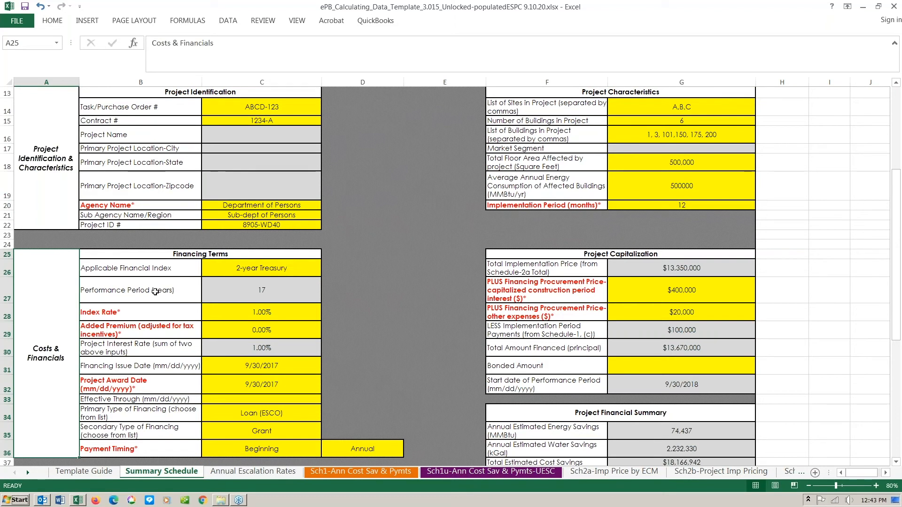
{"action": "left_click", "coordinate": [258, 290]}
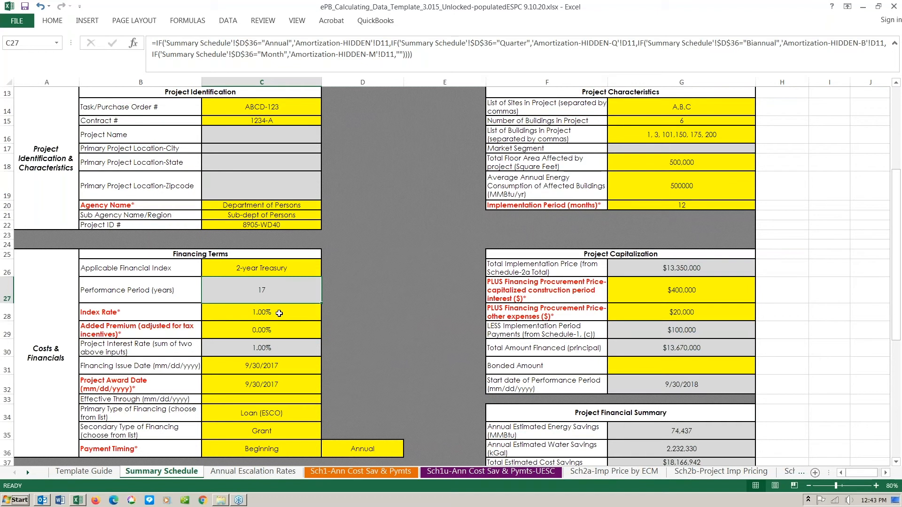
{"action": "left_click", "coordinate": [279, 313]}
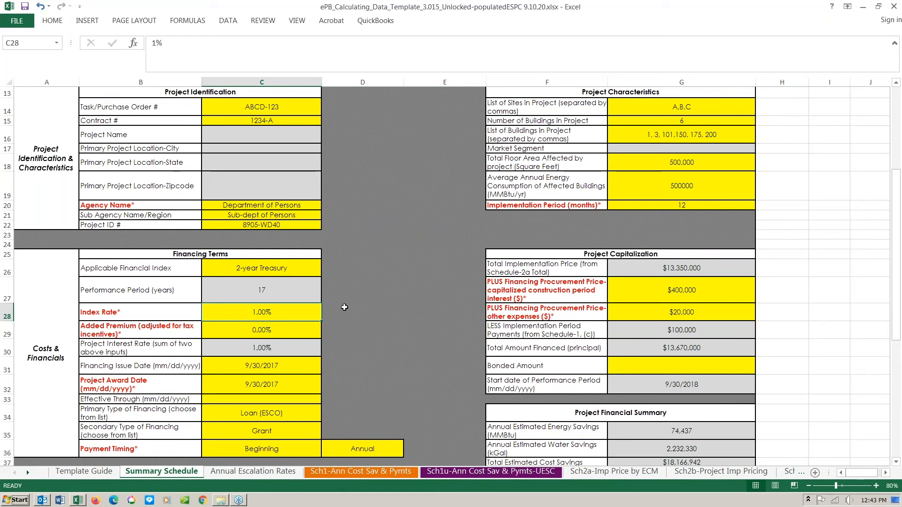
{"action": "scroll", "coordinate": [381, 302], "scroll_direction": "down", "scroll_amount": 1}
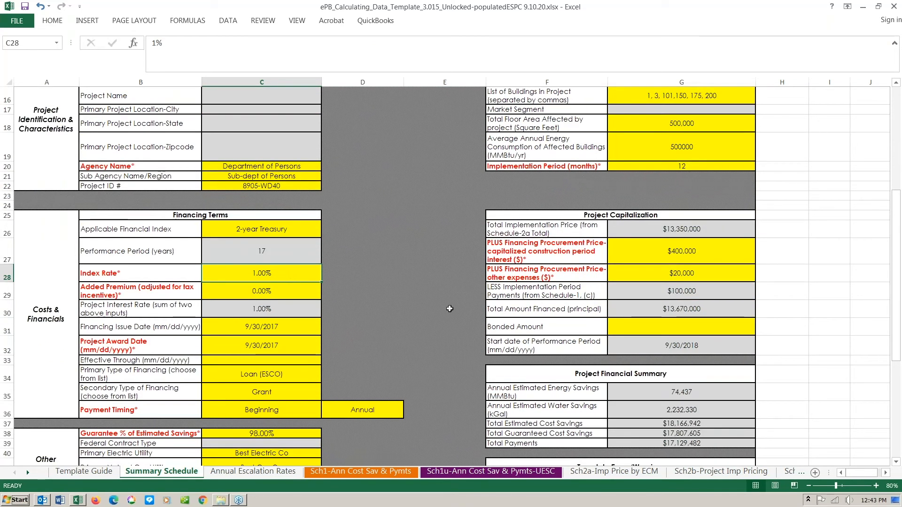
{"action": "scroll", "coordinate": [281, 312], "scroll_direction": "up", "scroll_amount": 1}
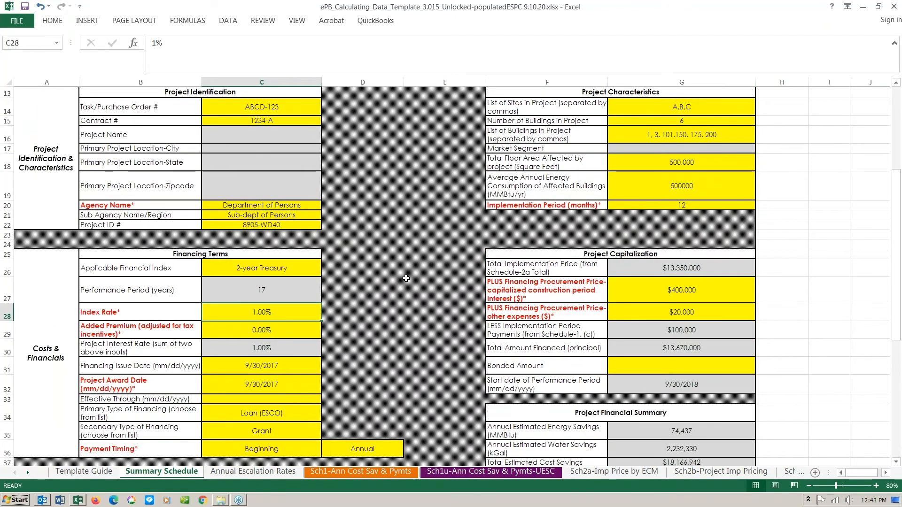
{"action": "scroll", "coordinate": [404, 281], "scroll_direction": "up", "scroll_amount": 1}
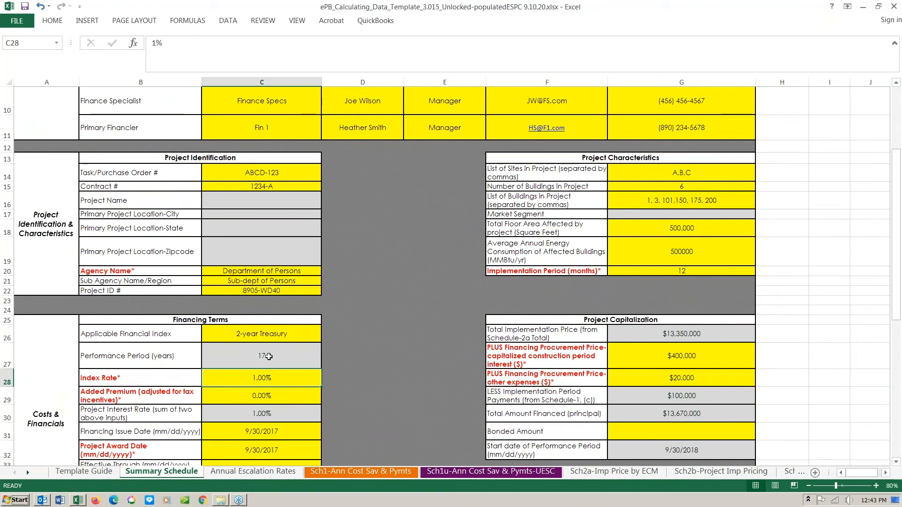
- Replace C30's SUM formula with 4% and review the resulting 22-year performance period
{"action": "left_click", "coordinate": [275, 413]}
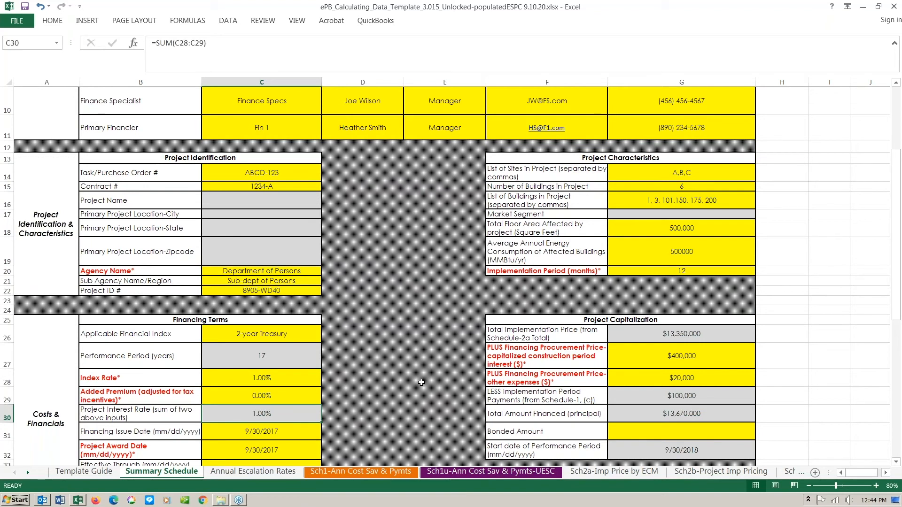
{"action": "type", "text": "4"}
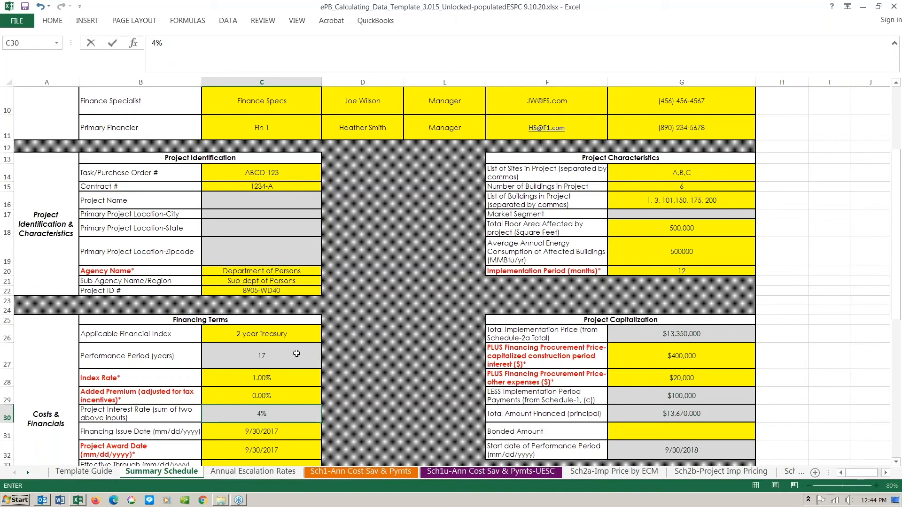
{"action": "key", "text": "Tab"}
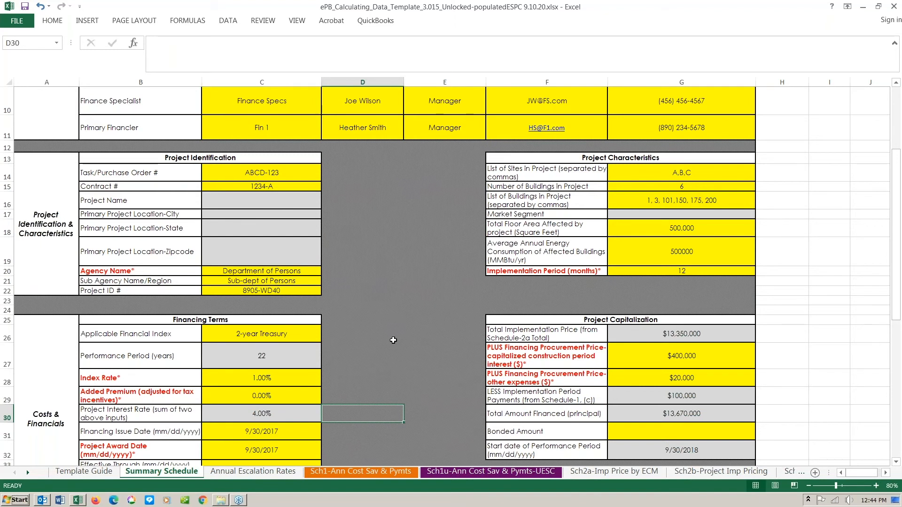
{"action": "scroll", "coordinate": [393, 340], "scroll_direction": "down", "scroll_amount": 1}
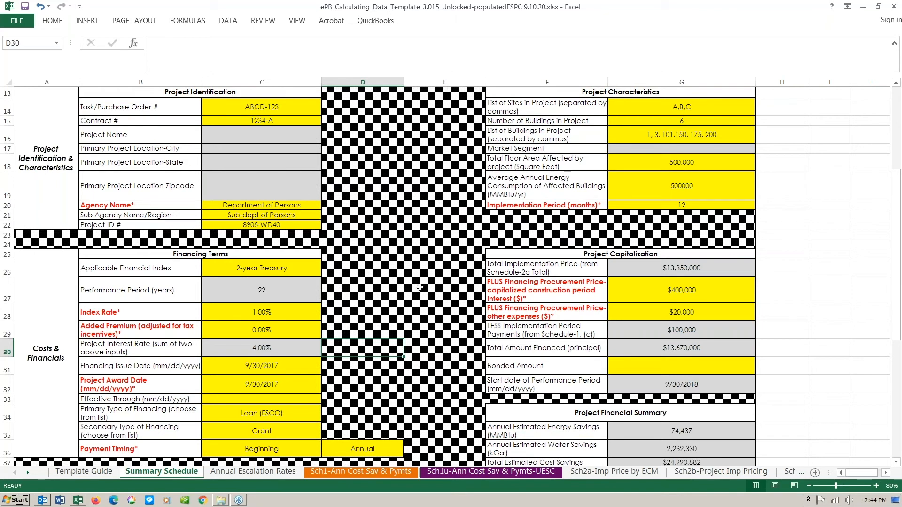
{"action": "scroll", "coordinate": [418, 288], "scroll_direction": "down", "scroll_amount": 1}
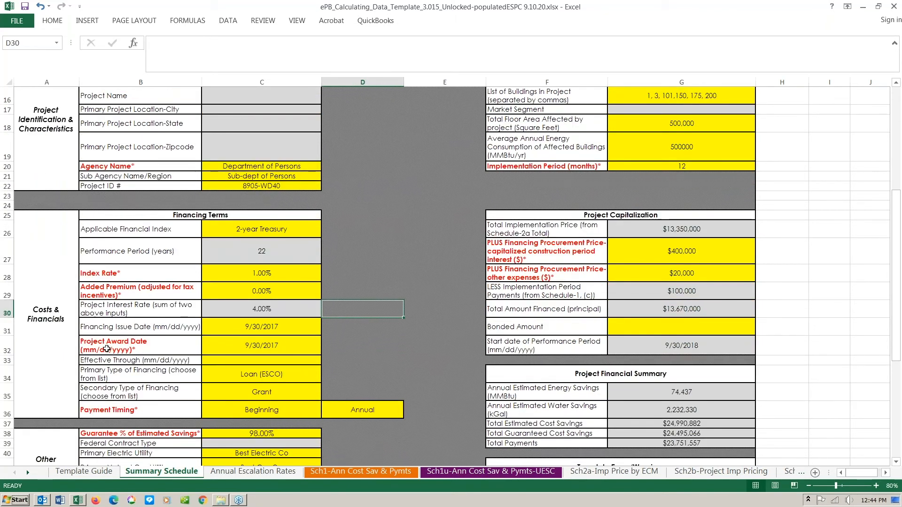
{"action": "left_click", "coordinate": [259, 345]}
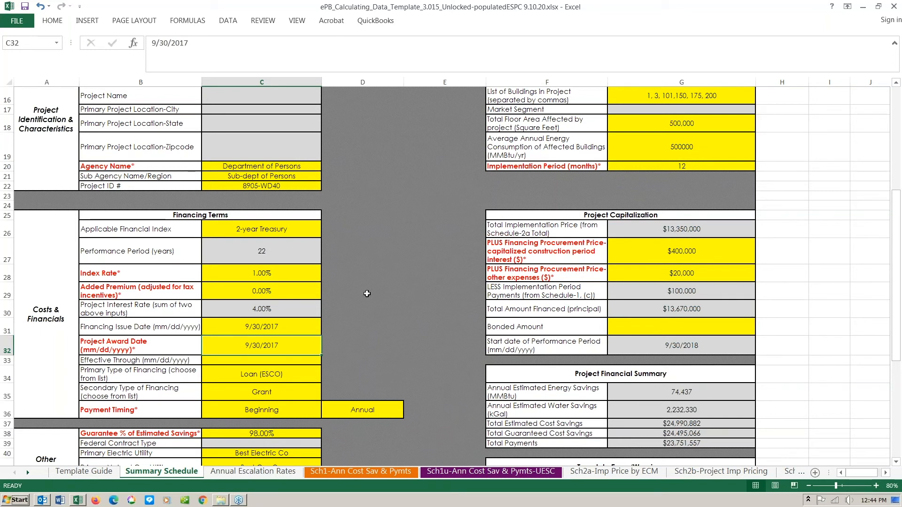
{"action": "scroll", "coordinate": [382, 284], "scroll_direction": "down", "scroll_amount": 1}
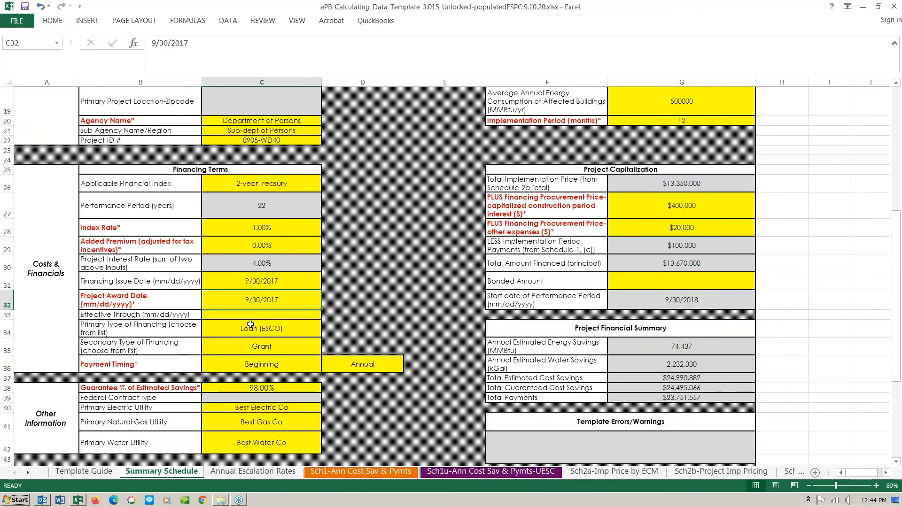
{"action": "left_click", "coordinate": [130, 328]}
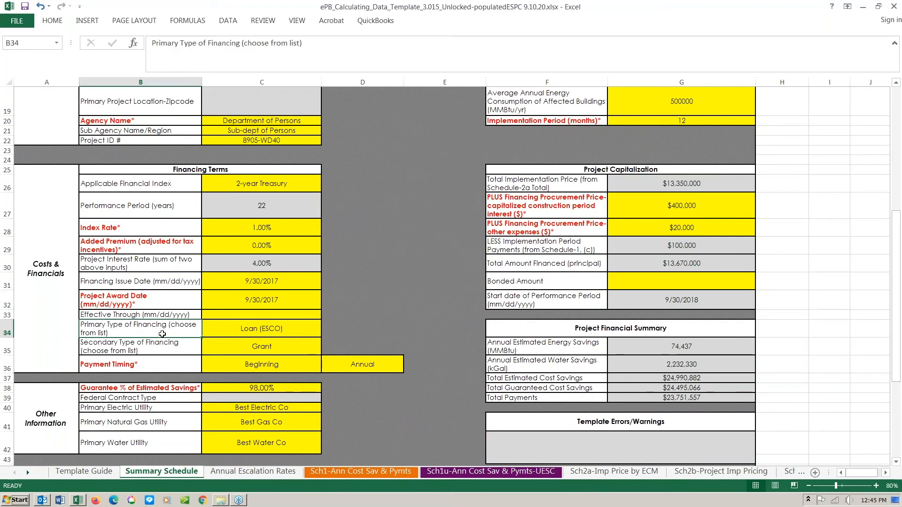
{"action": "left_click", "coordinate": [284, 333]}
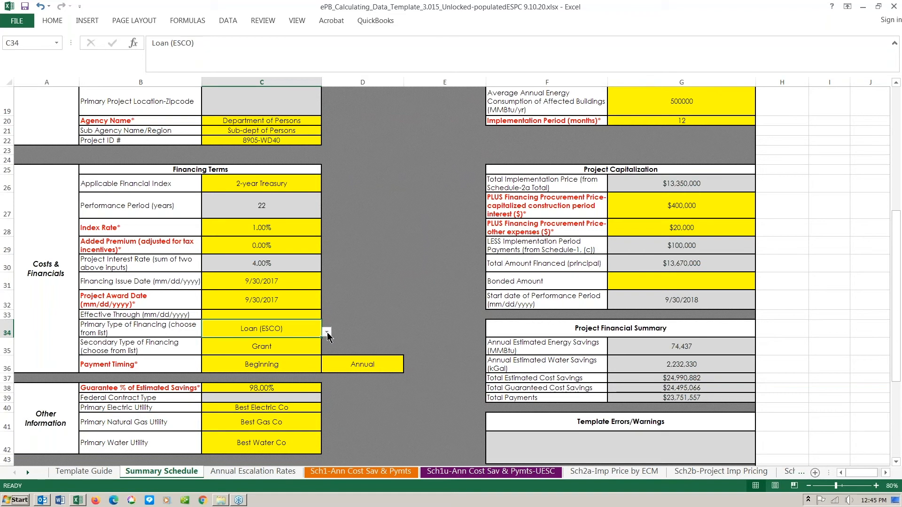
{"action": "left_click", "coordinate": [326, 332]}
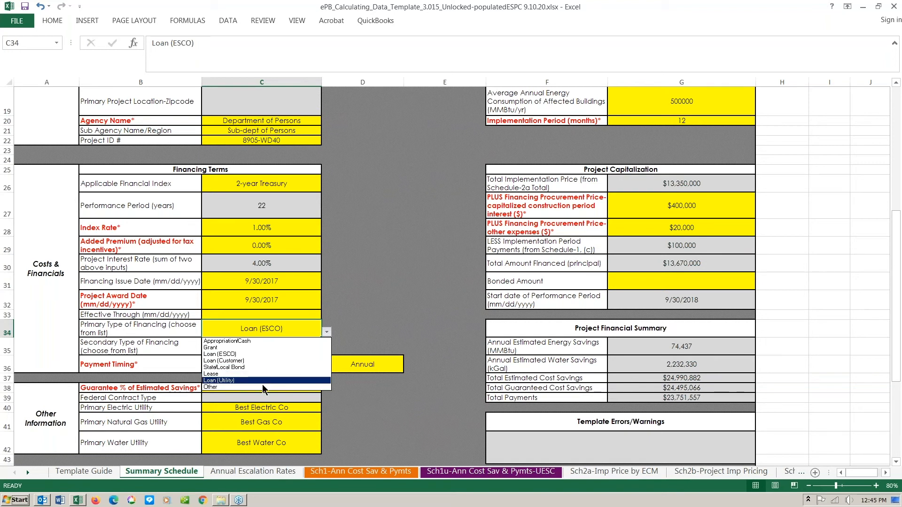
{"action": "left_click", "coordinate": [308, 335]}
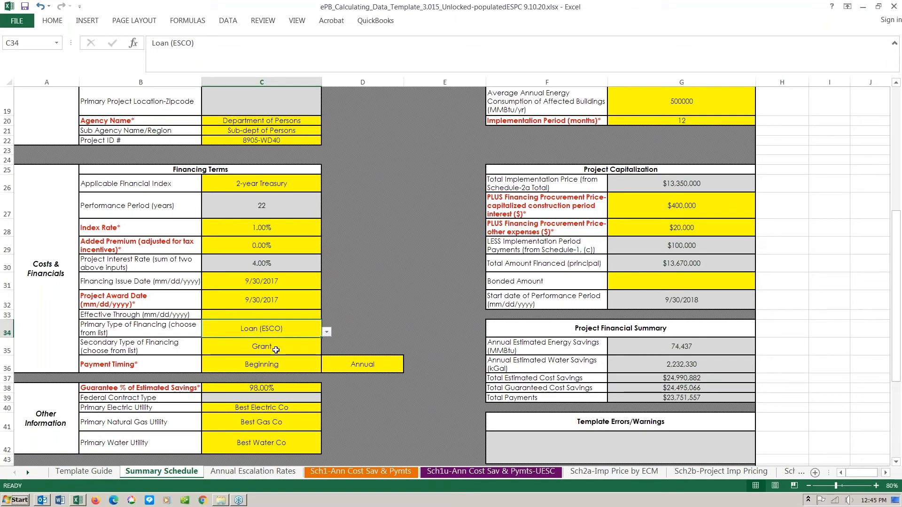
{"action": "left_click", "coordinate": [276, 350]}
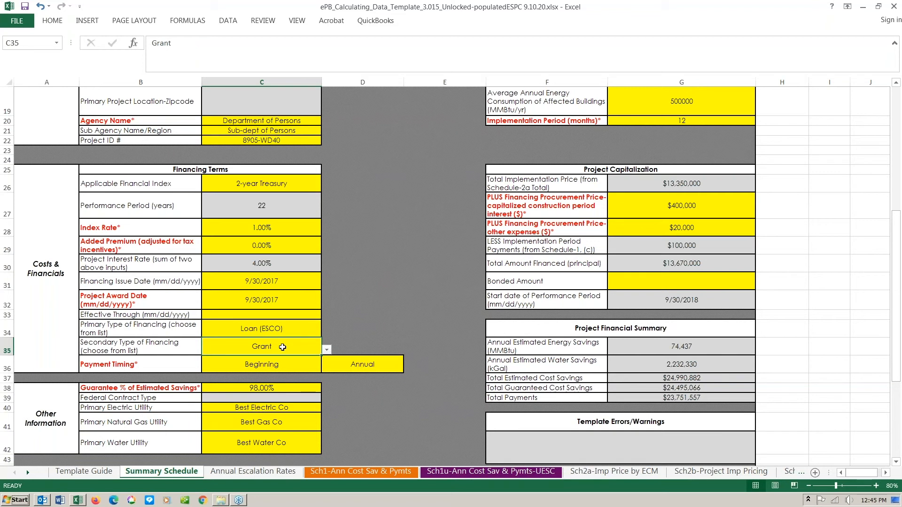
{"action": "left_click", "coordinate": [327, 352]}
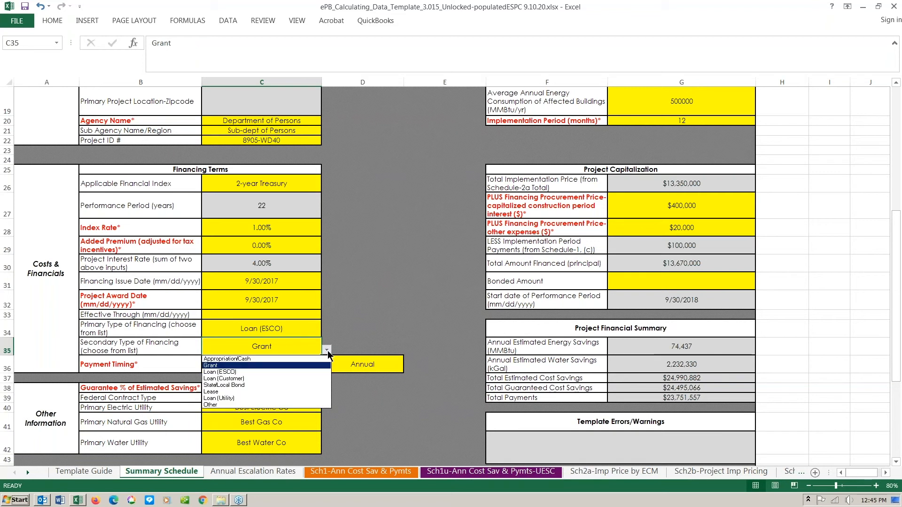
{"action": "left_click", "coordinate": [324, 351]}
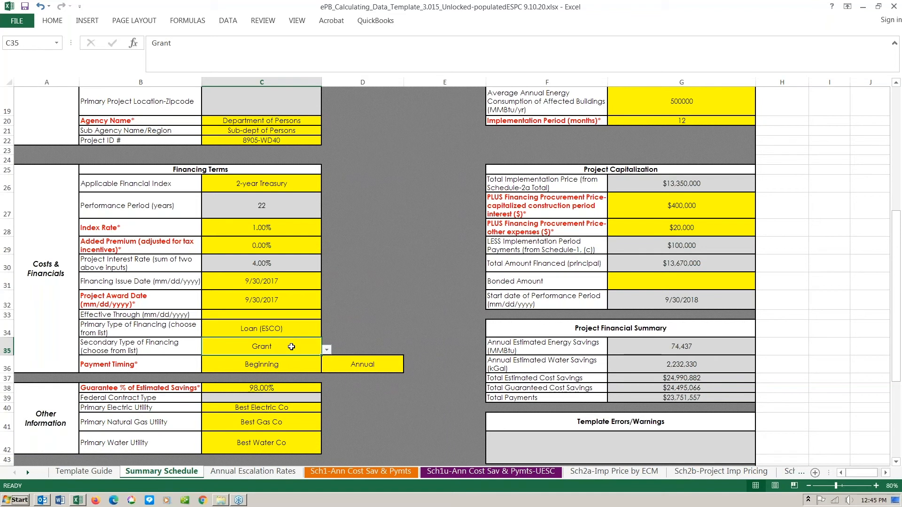
{"action": "left_click", "coordinate": [279, 364]}
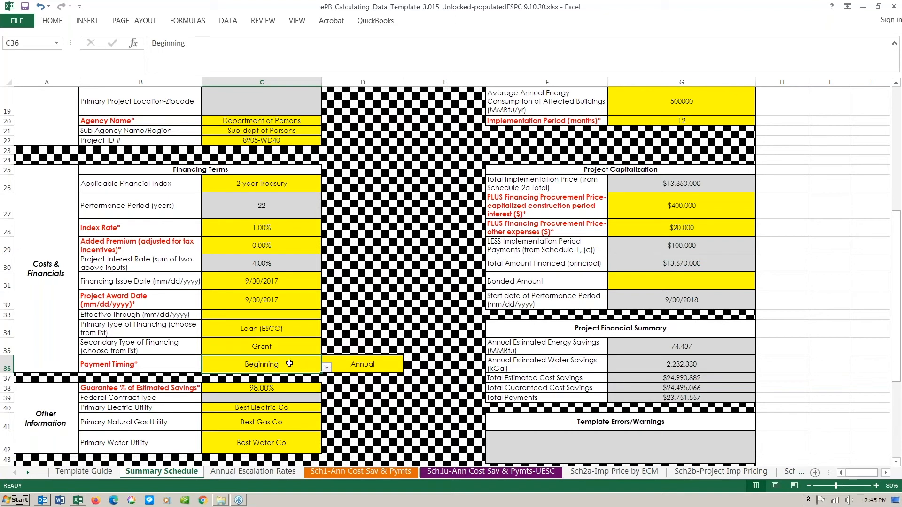
{"action": "left_click", "coordinate": [363, 367]}
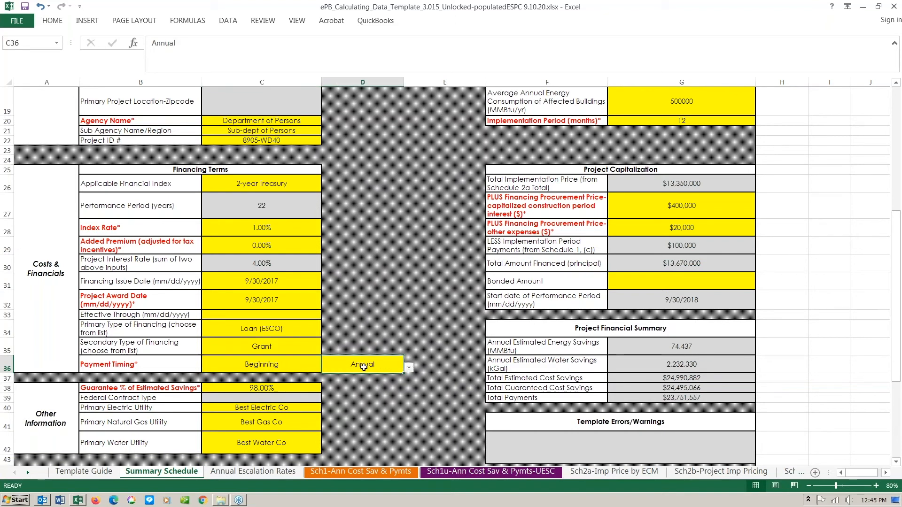
{"action": "left_click", "coordinate": [409, 368]}
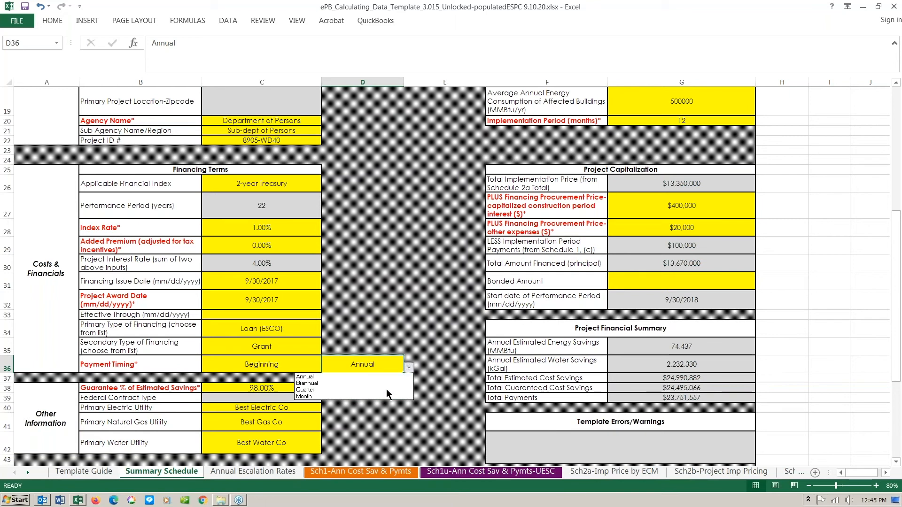
{"action": "left_click", "coordinate": [373, 360]}
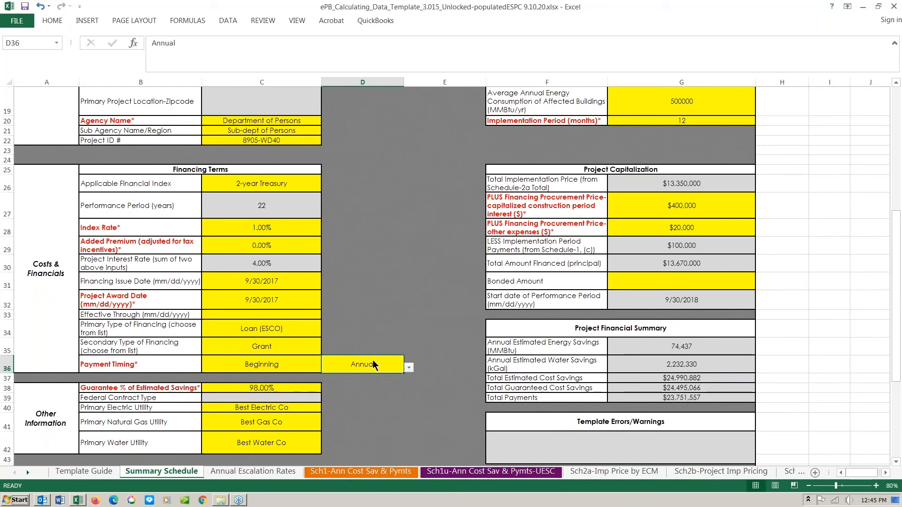
{"action": "left_click", "coordinate": [296, 362]}
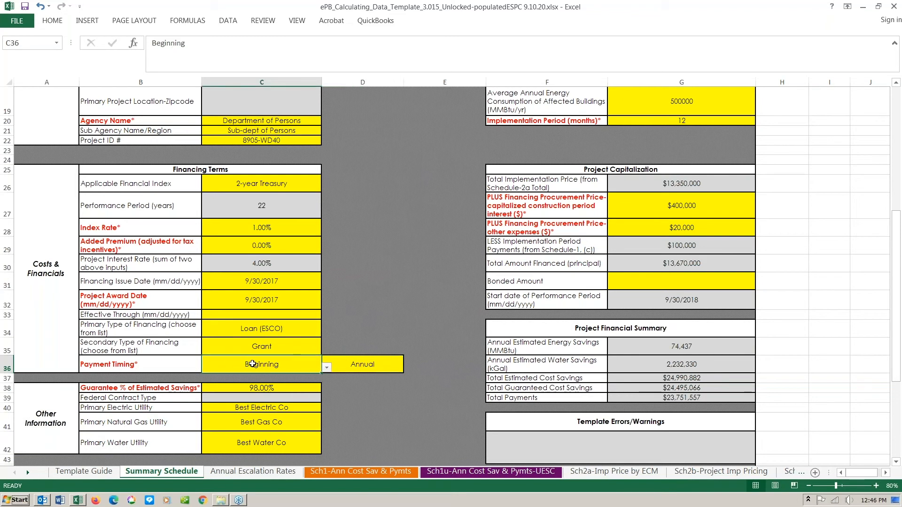
{"action": "left_click", "coordinate": [326, 367]}
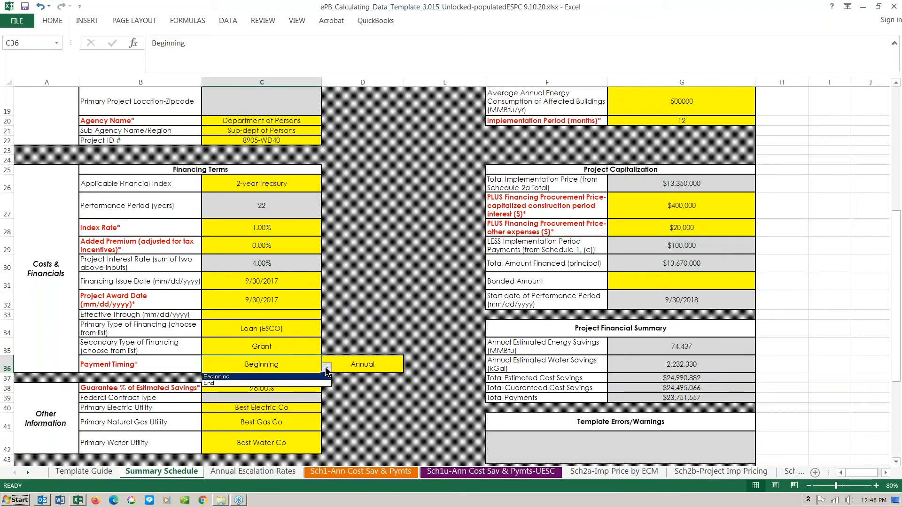
{"action": "left_click", "coordinate": [327, 376]}
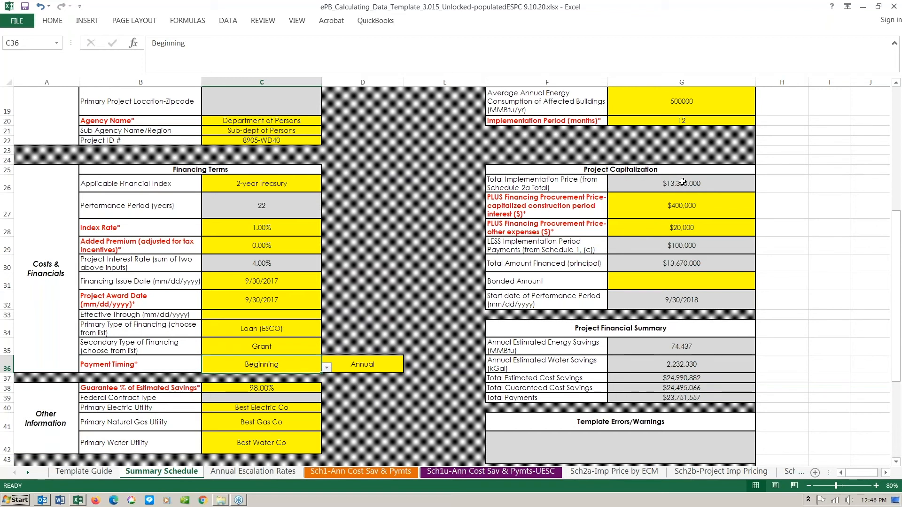
{"action": "left_click", "coordinate": [683, 182]}
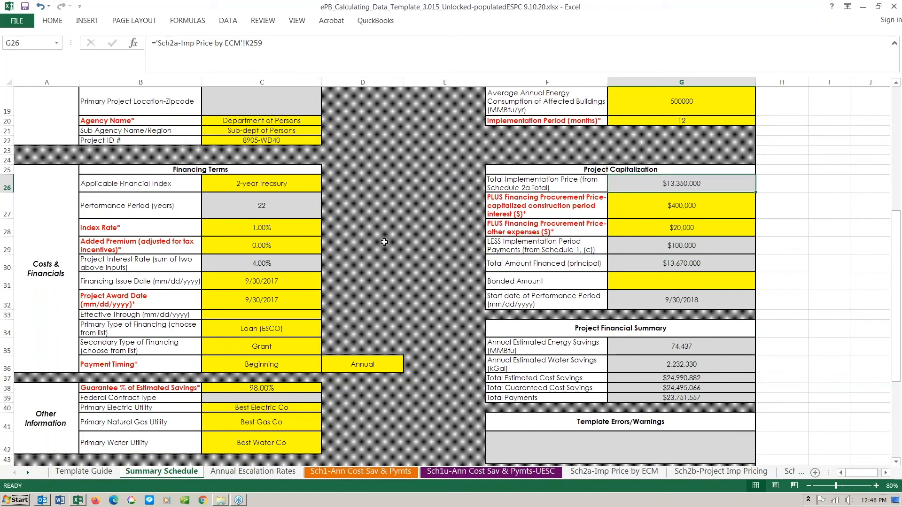
{"action": "left_click", "coordinate": [658, 211]}
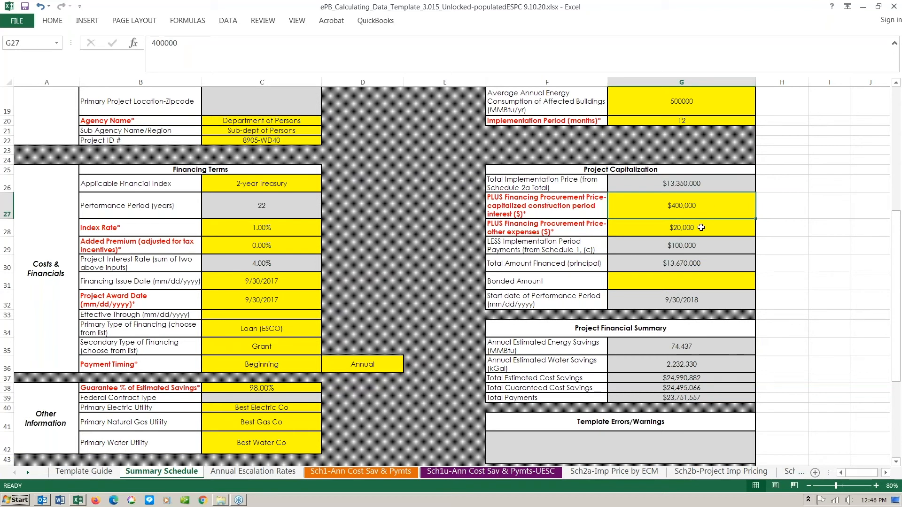
{"action": "left_click", "coordinate": [701, 228]}
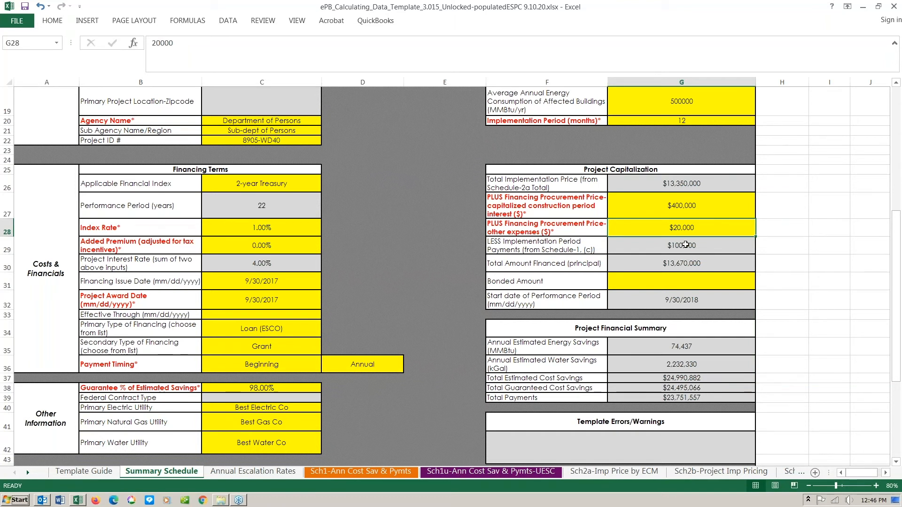
{"action": "left_click", "coordinate": [684, 243]}
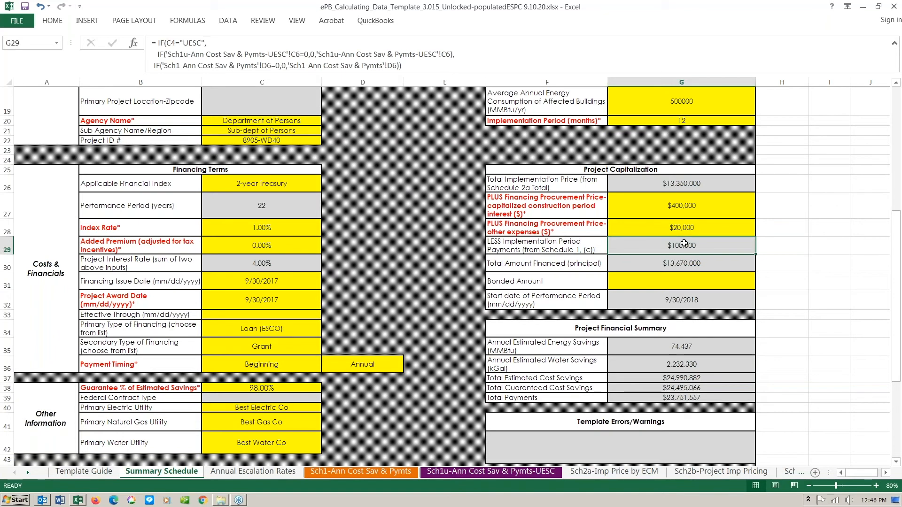
{"action": "left_click", "coordinate": [681, 265]}
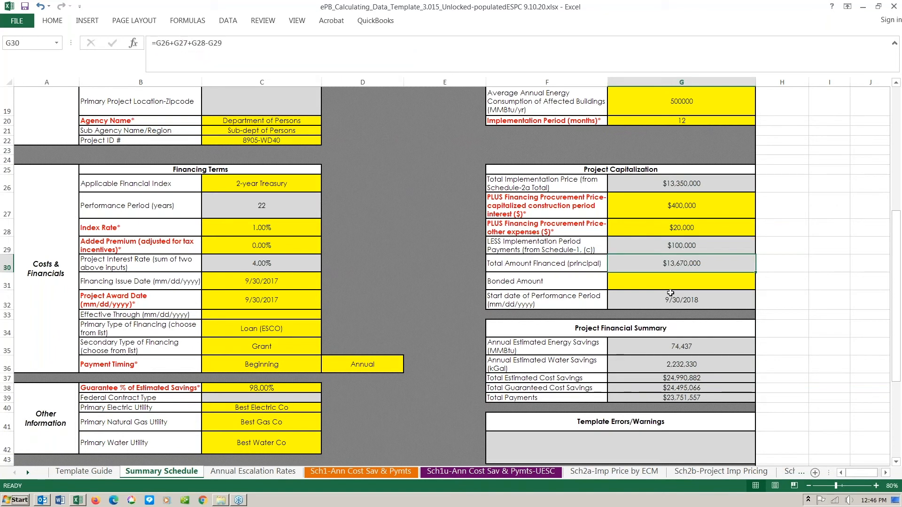
{"action": "left_click", "coordinate": [672, 300]}
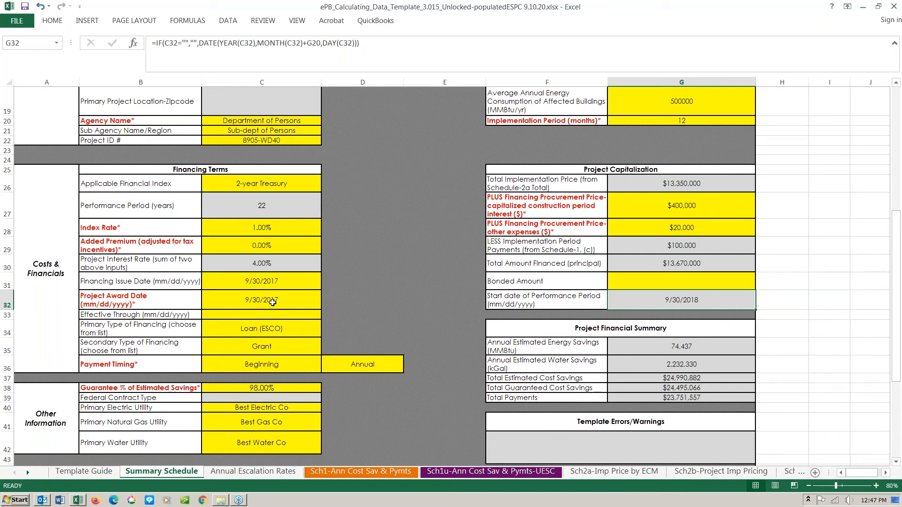
{"action": "left_click", "coordinate": [273, 303]}
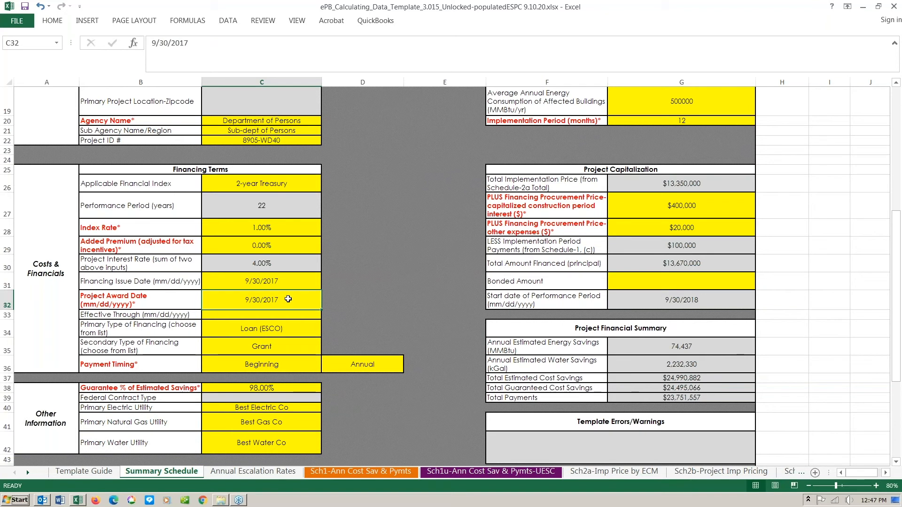
{"action": "left_click", "coordinate": [699, 120]}
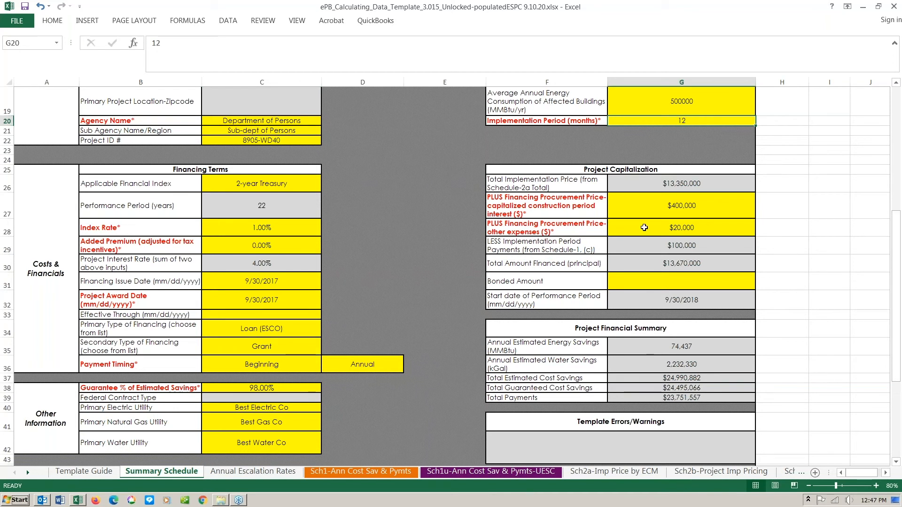
{"action": "left_click", "coordinate": [638, 297]}
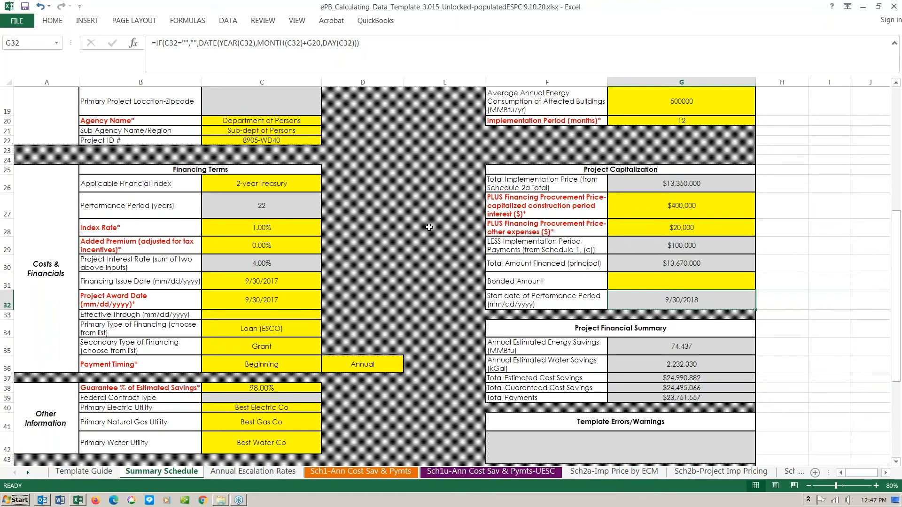
{"action": "scroll", "coordinate": [429, 228], "scroll_direction": "down", "scroll_amount": 1}
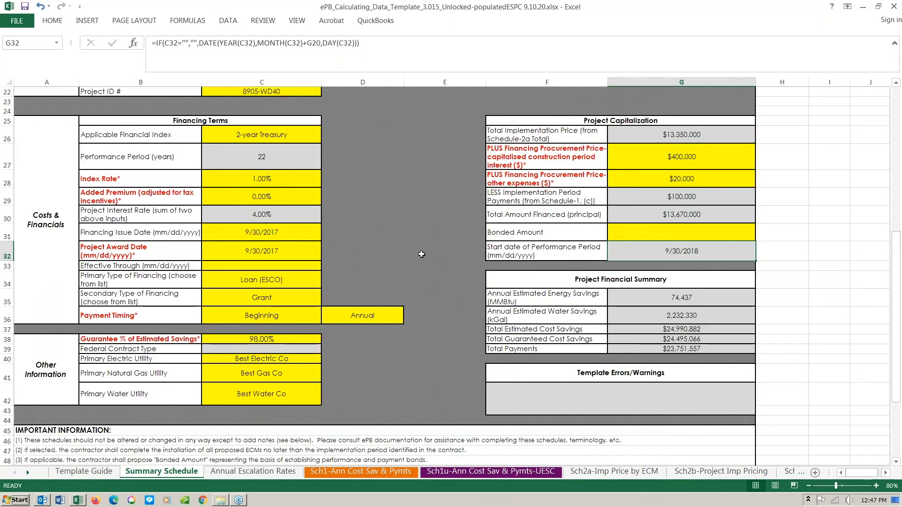
{"action": "left_click", "coordinate": [52, 357]}
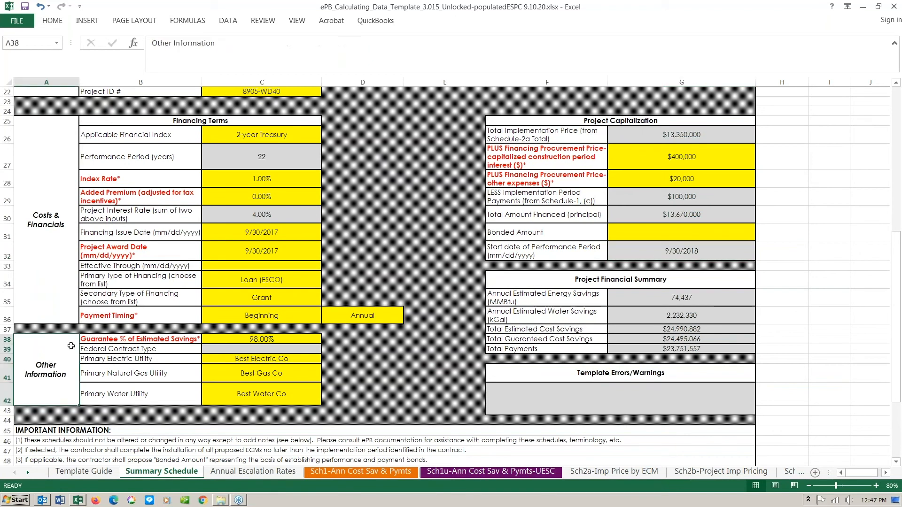
{"action": "left_click", "coordinate": [109, 339]}
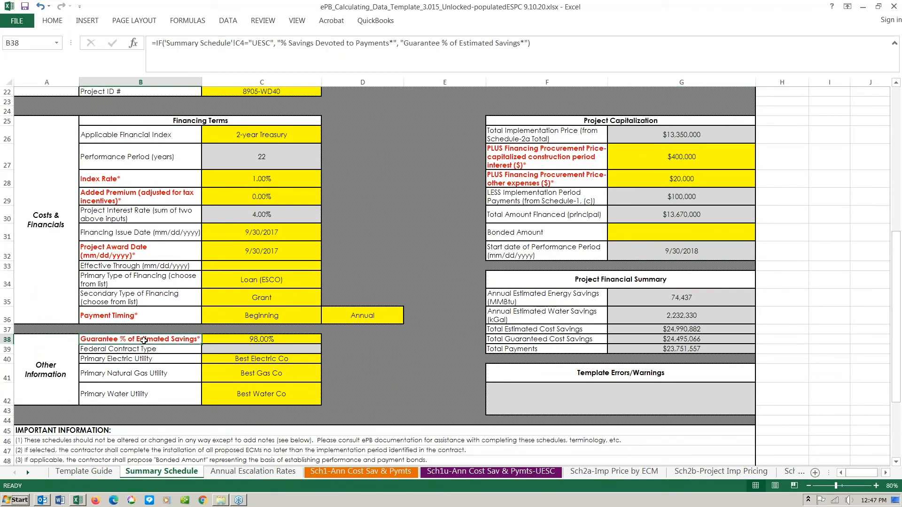
{"action": "left_click", "coordinate": [262, 340]}
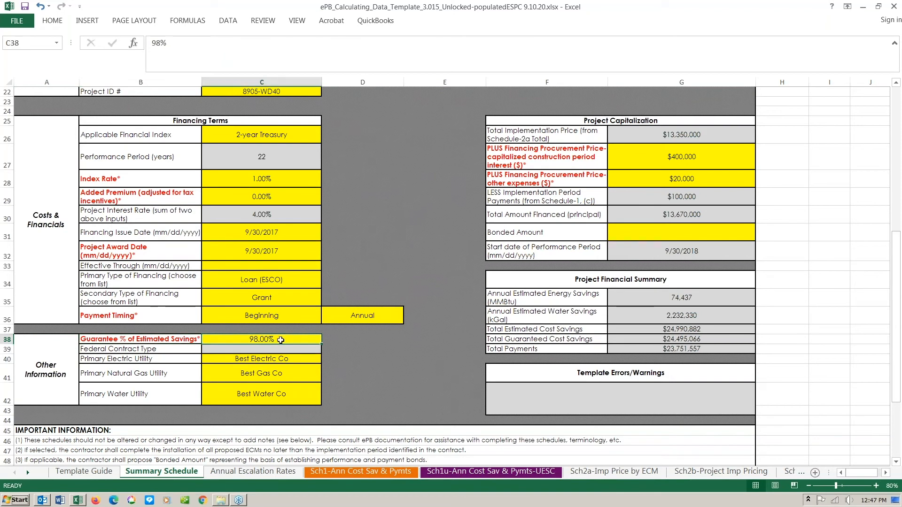
{"action": "left_click", "coordinate": [361, 338]}
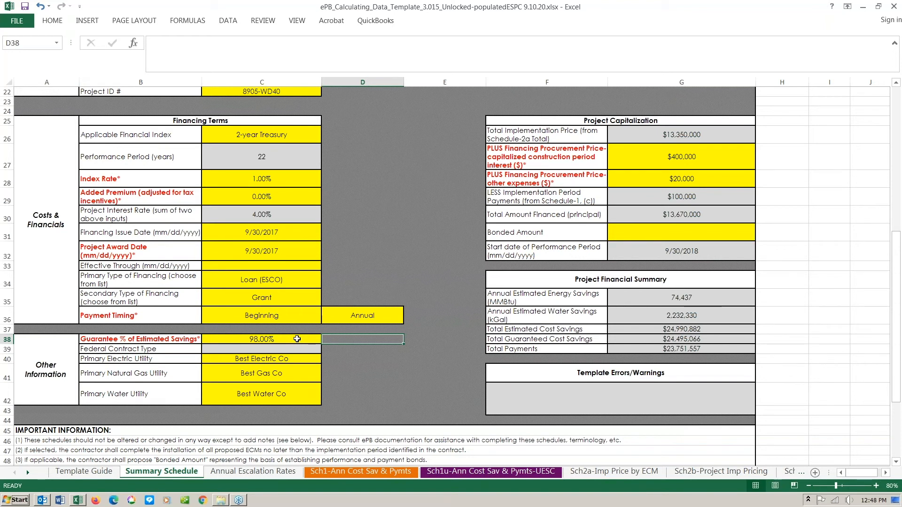
{"action": "left_click", "coordinate": [274, 340]}
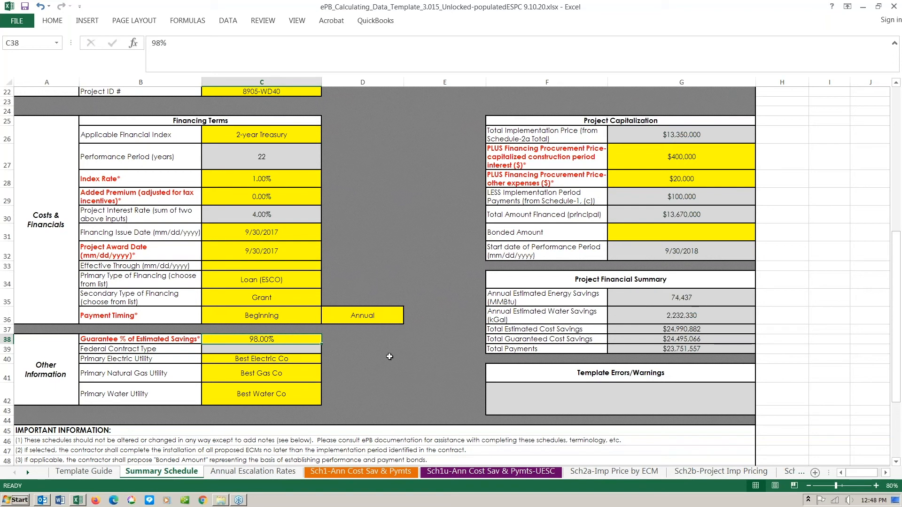
{"action": "left_click", "coordinate": [615, 280]}
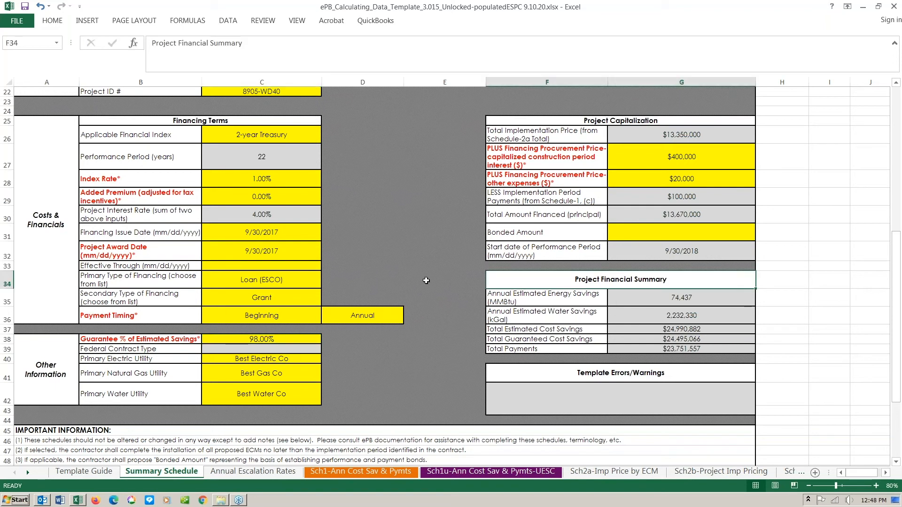
{"action": "left_click", "coordinate": [657, 298]}
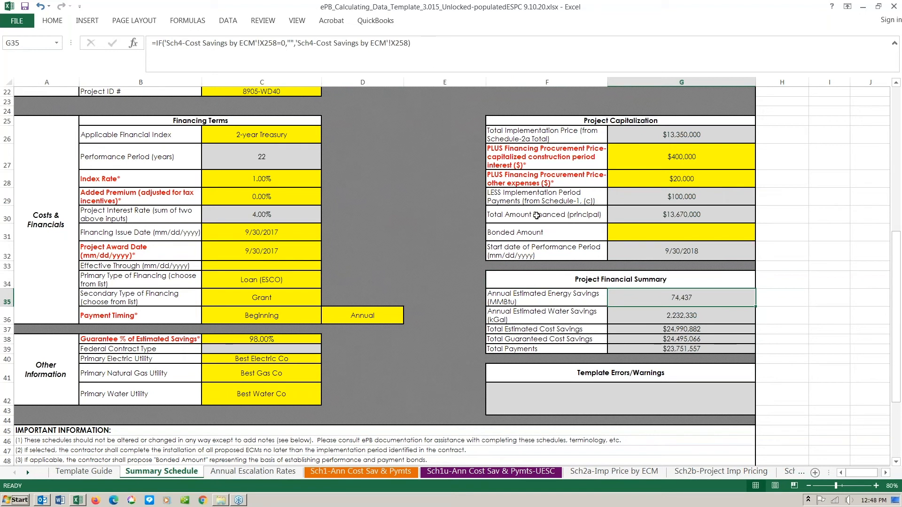
{"action": "left_click", "coordinate": [675, 315]}
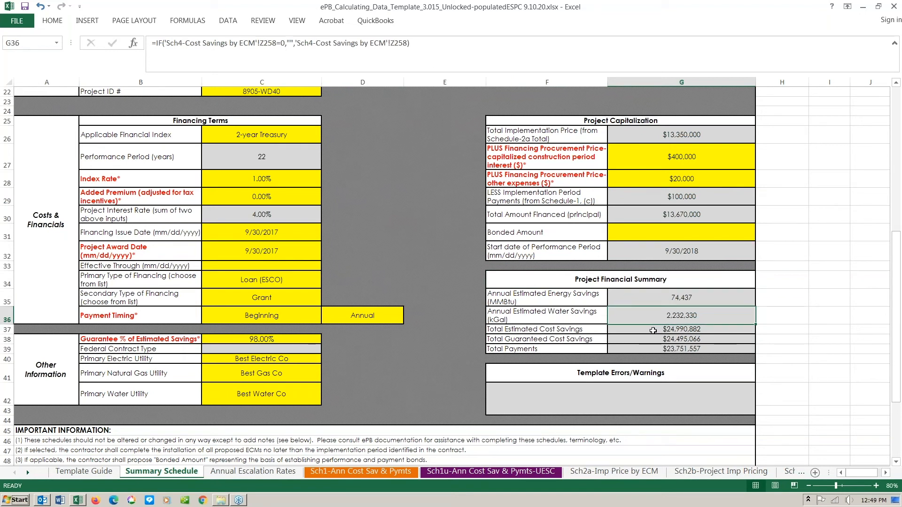
{"action": "left_click", "coordinate": [660, 330]}
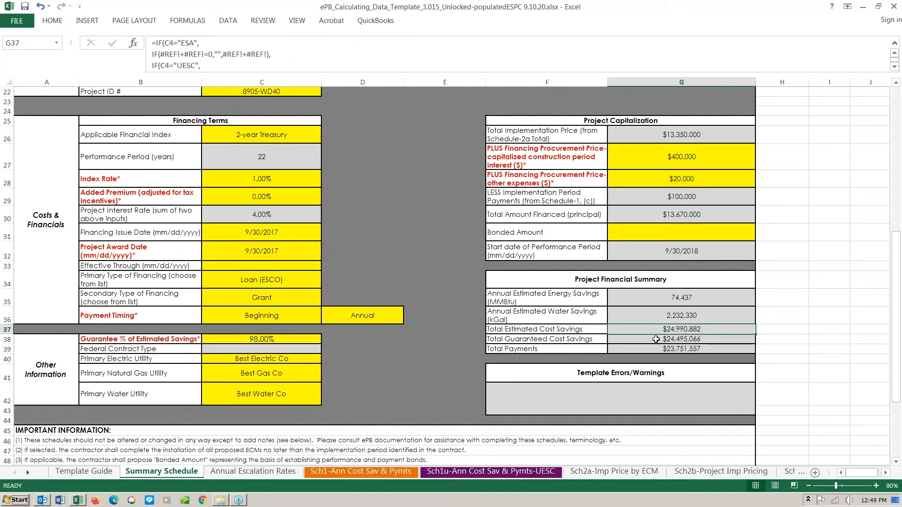
{"action": "left_click", "coordinate": [656, 339]}
{"action": "left_click", "coordinate": [659, 350]}
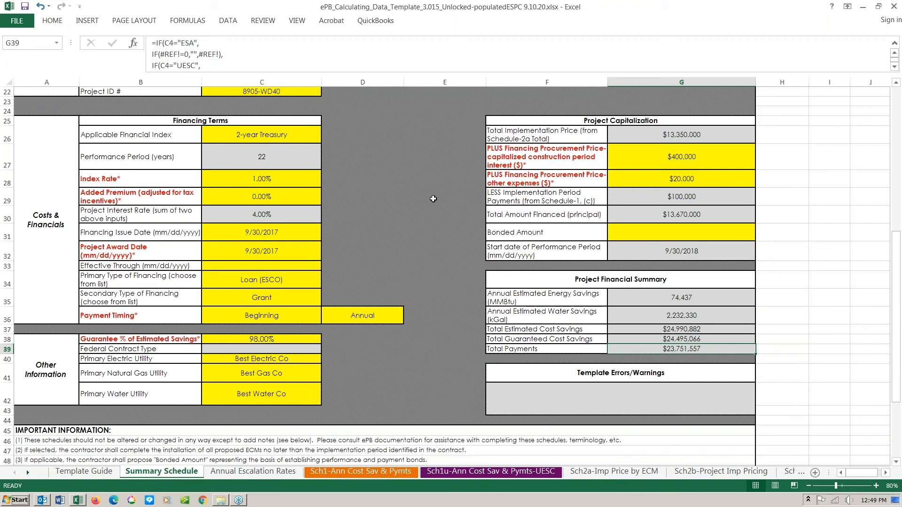
{"action": "scroll", "coordinate": [433, 199], "scroll_direction": "up", "scroll_amount": 7}
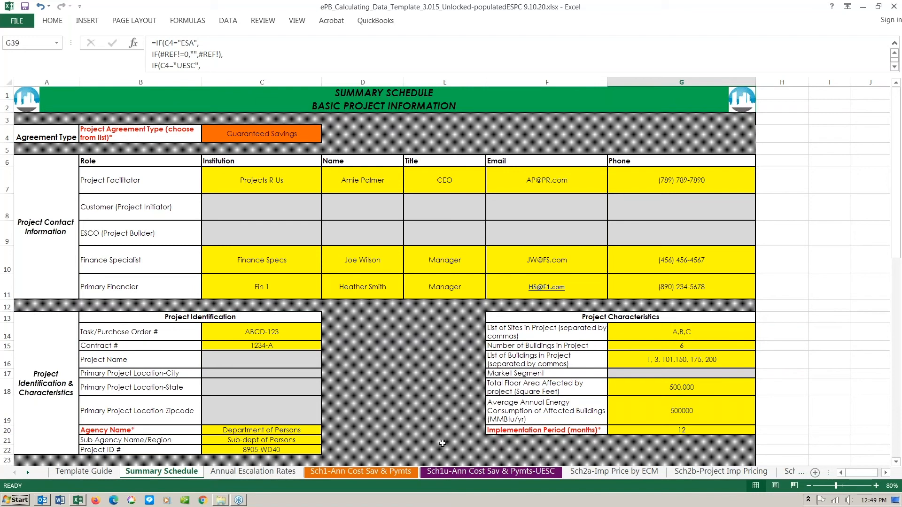
- Open the Sch2a-Imp Price by ECM sheet listing six ECMs totalling $13,350,000
{"action": "left_click", "coordinate": [585, 472]}
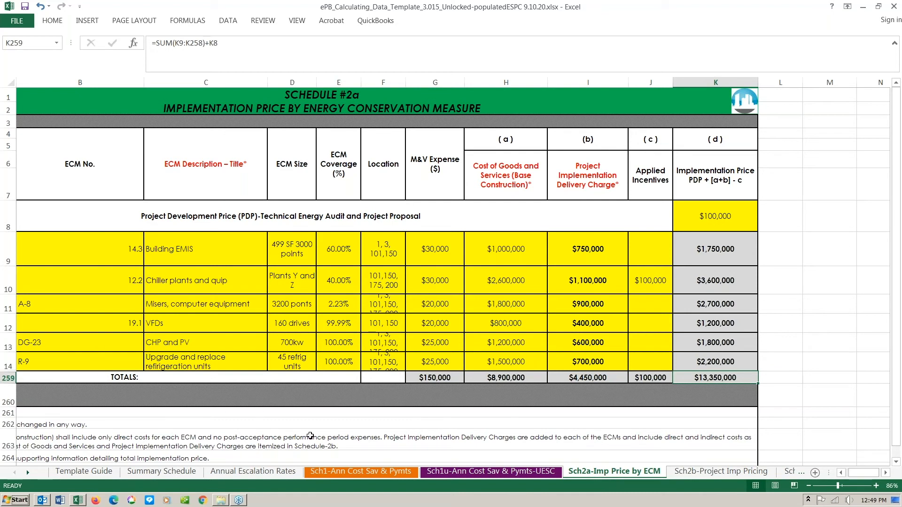
{"action": "left_click_drag", "start_coordinate": [861, 474], "coordinate": [848, 474]}
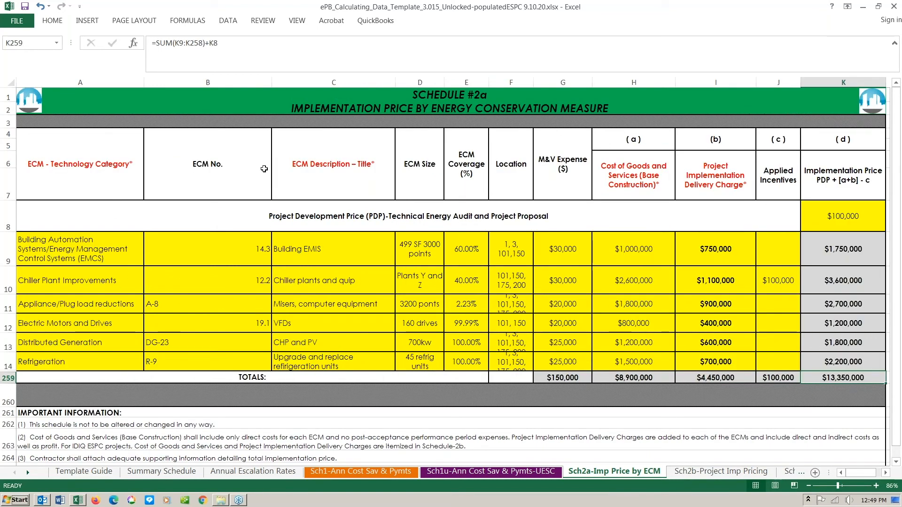
{"action": "left_click", "coordinate": [337, 166]}
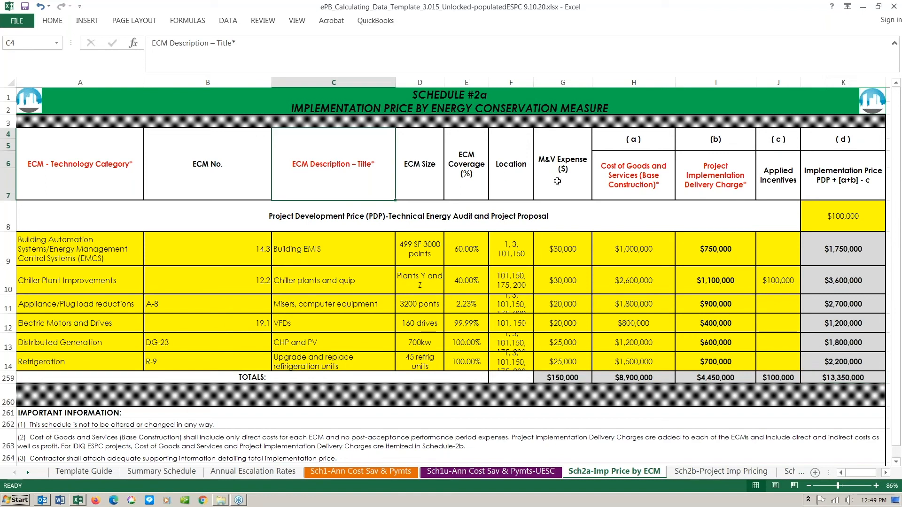
{"action": "left_click", "coordinate": [639, 179]}
{"action": "left_click", "coordinate": [717, 180]}
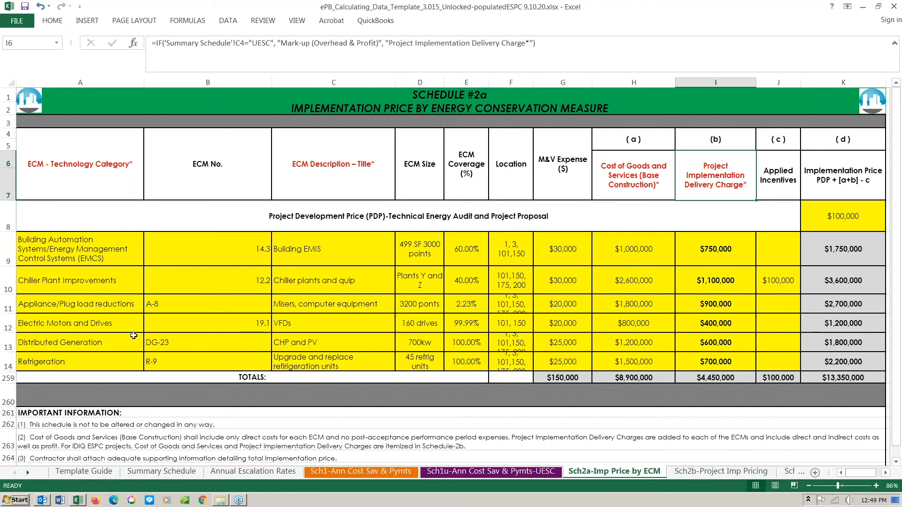
{"action": "left_click", "coordinate": [97, 257]}
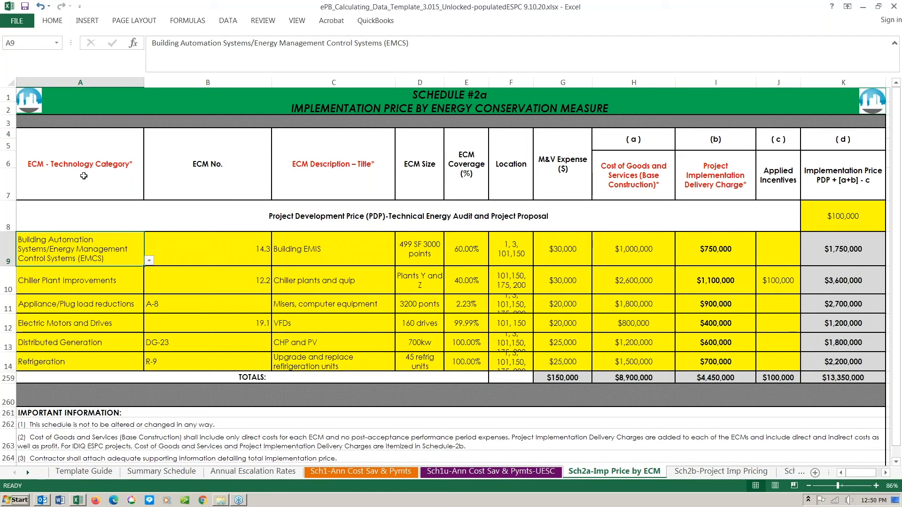
{"action": "left_click", "coordinate": [149, 262]}
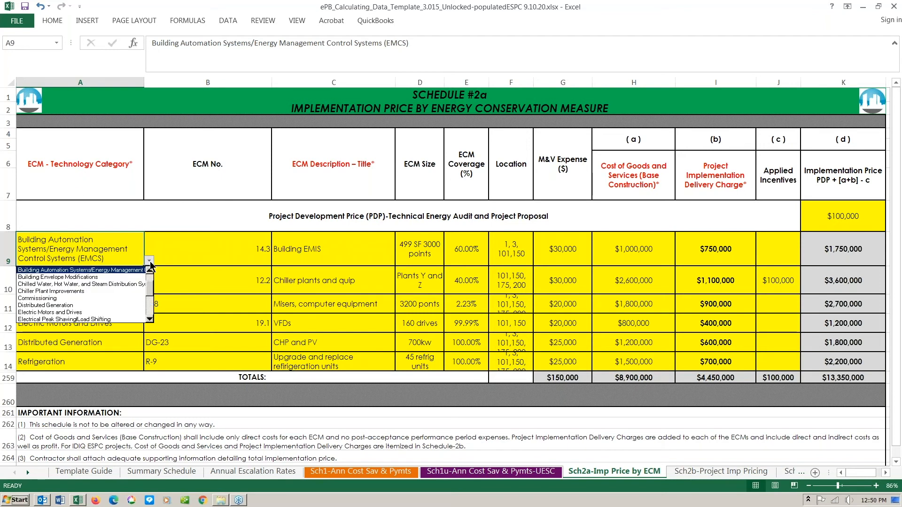
{"action": "scroll", "coordinate": [151, 304], "scroll_direction": "down", "scroll_amount": 2}
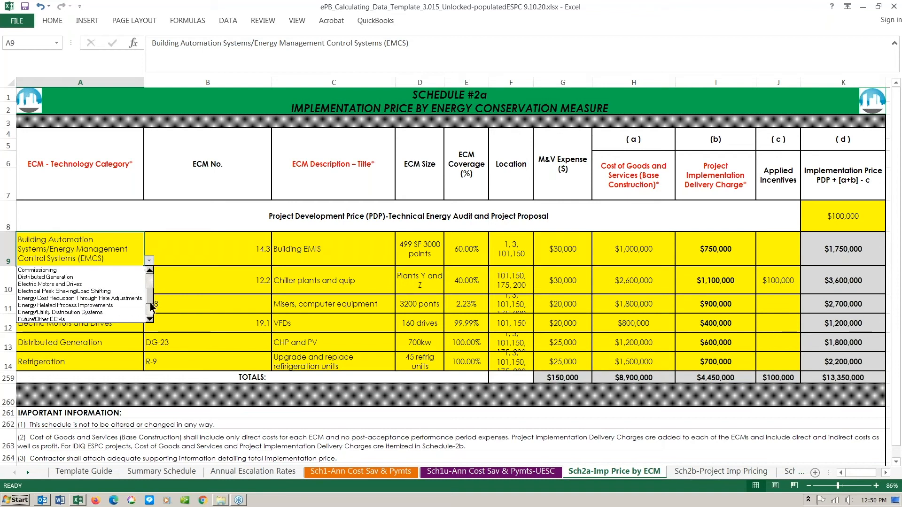
{"action": "scroll", "coordinate": [152, 303], "scroll_direction": "up", "scroll_amount": 2}
{"action": "scroll", "coordinate": [154, 291], "scroll_direction": "up", "scroll_amount": 1}
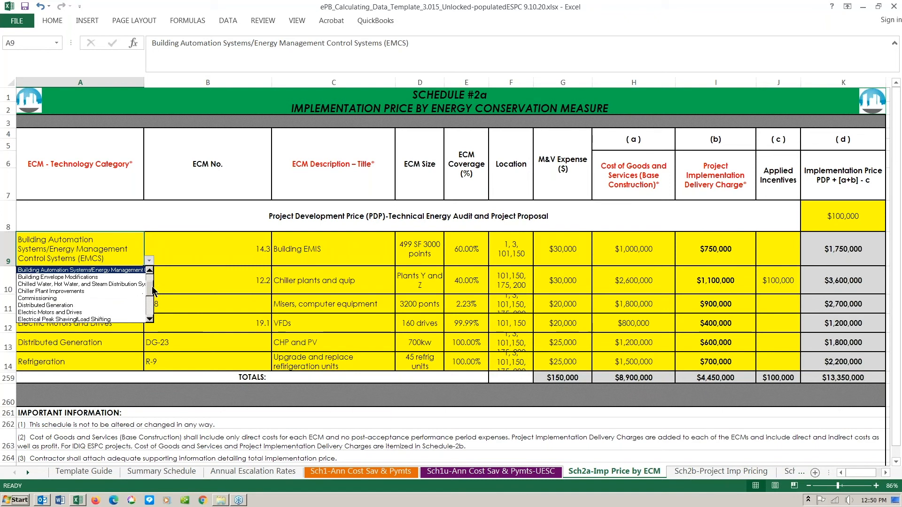
{"action": "left_click", "coordinate": [122, 249]}
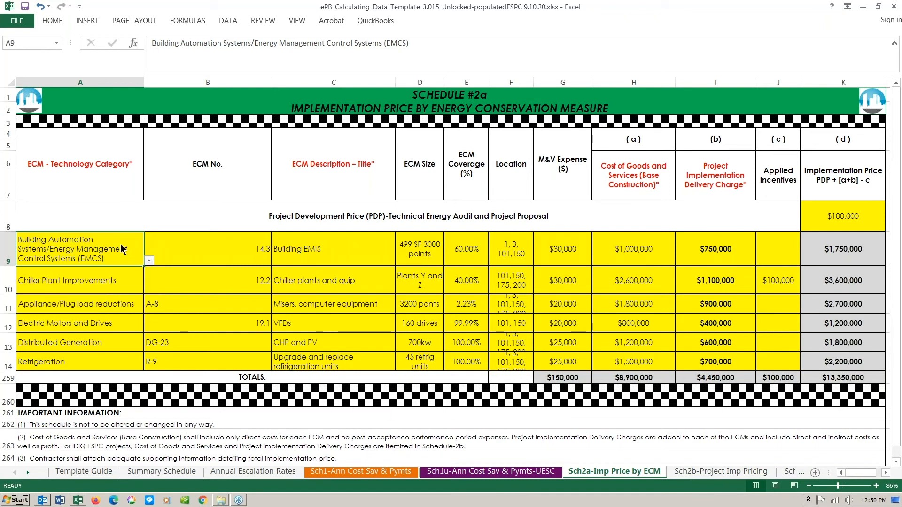
{"action": "left_click", "coordinate": [94, 279]}
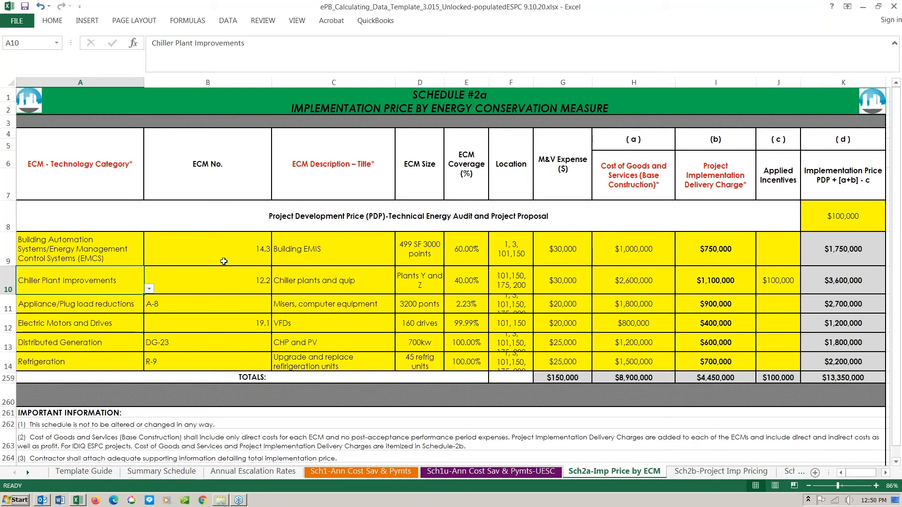
{"action": "left_click", "coordinate": [331, 169]}
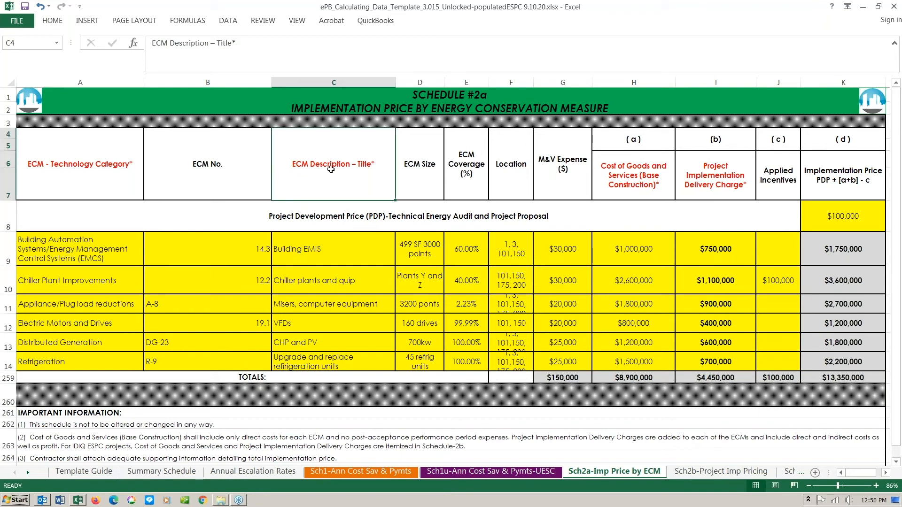
{"action": "left_click", "coordinate": [345, 250]}
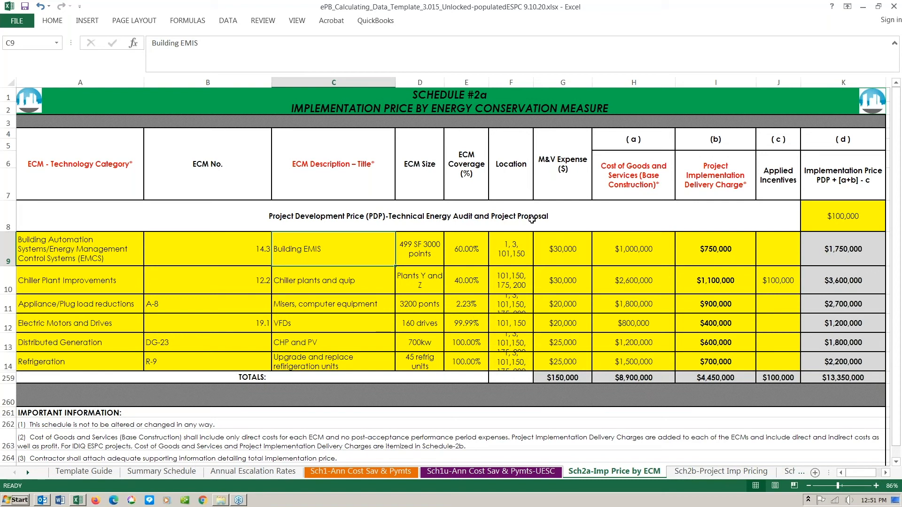
{"action": "left_click", "coordinate": [563, 250]}
{"action": "left_click", "coordinate": [565, 282]}
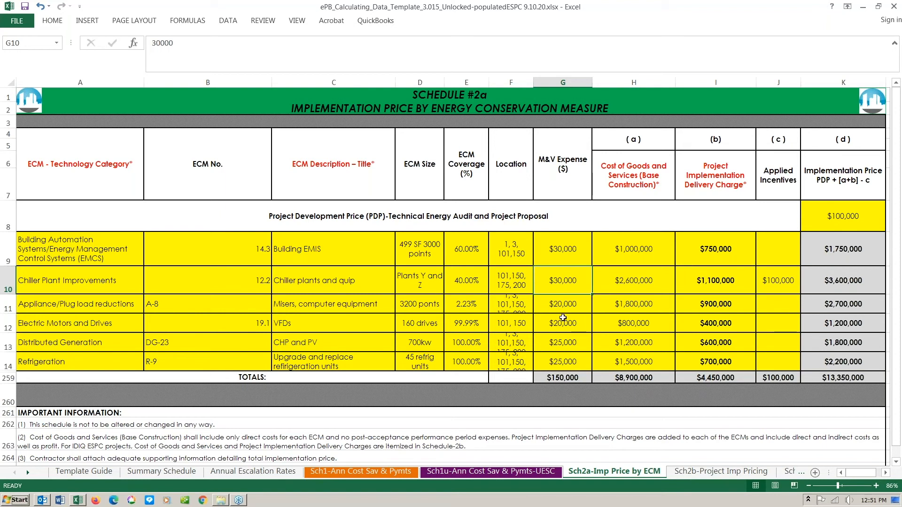
{"action": "left_click", "coordinate": [630, 180]}
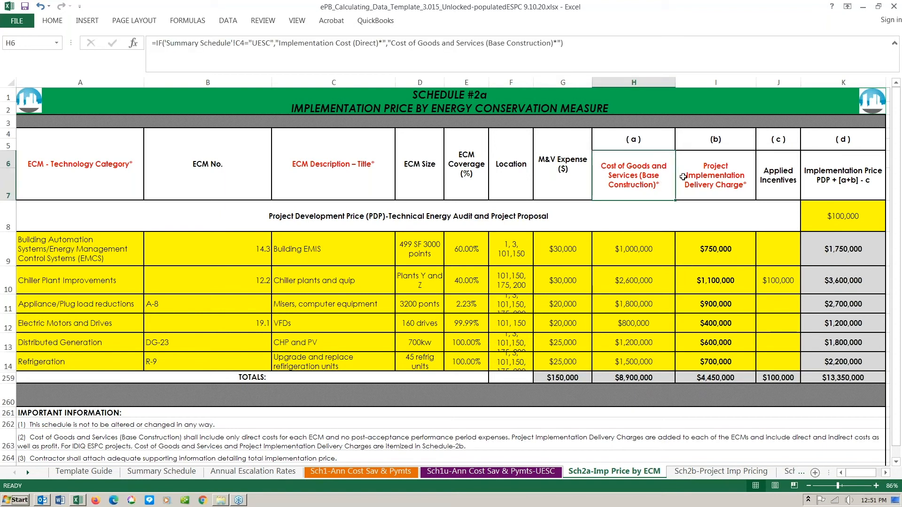
{"action": "left_click", "coordinate": [727, 178]}
{"action": "left_click", "coordinate": [629, 174]}
{"action": "left_click", "coordinate": [779, 280]}
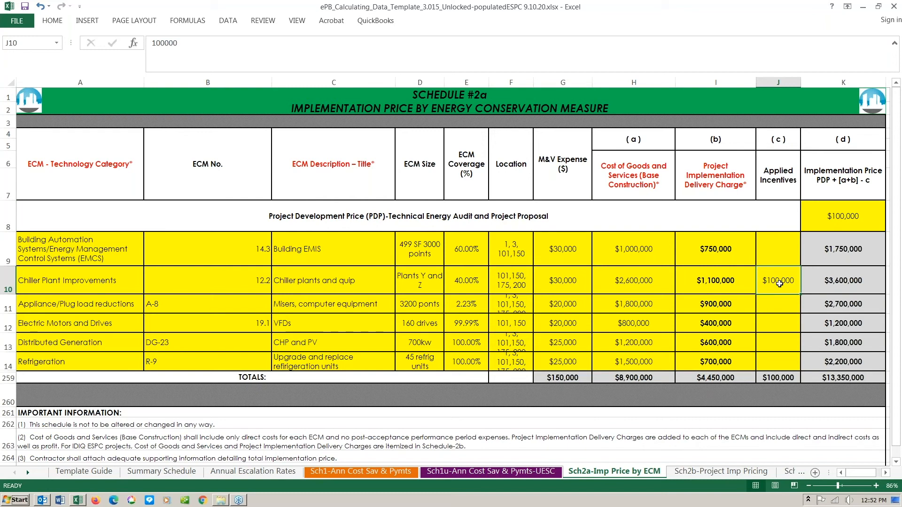
{"action": "left_click", "coordinate": [838, 248]}
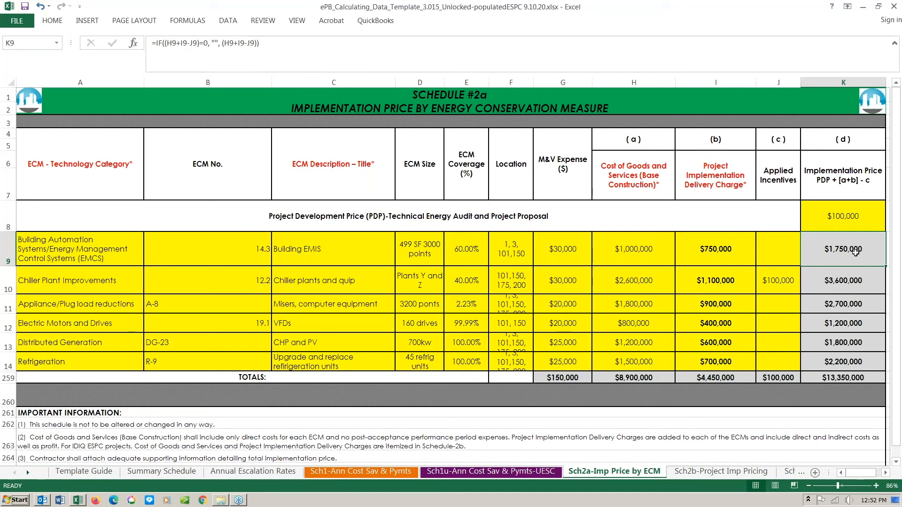
{"action": "left_click", "coordinate": [848, 220]}
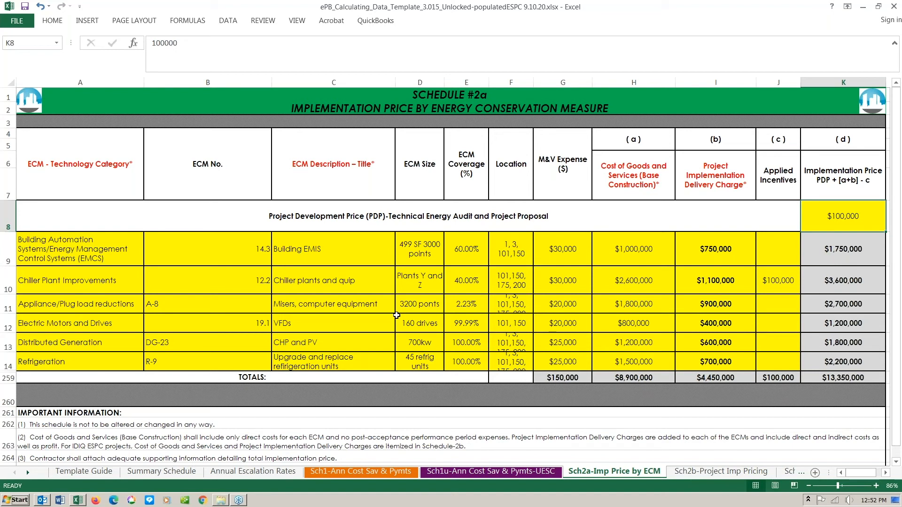
- Open Sch2b-Project Imp Pricing and inspect the Cost of Goods and Services sum in F8
{"action": "left_click", "coordinate": [694, 474]}
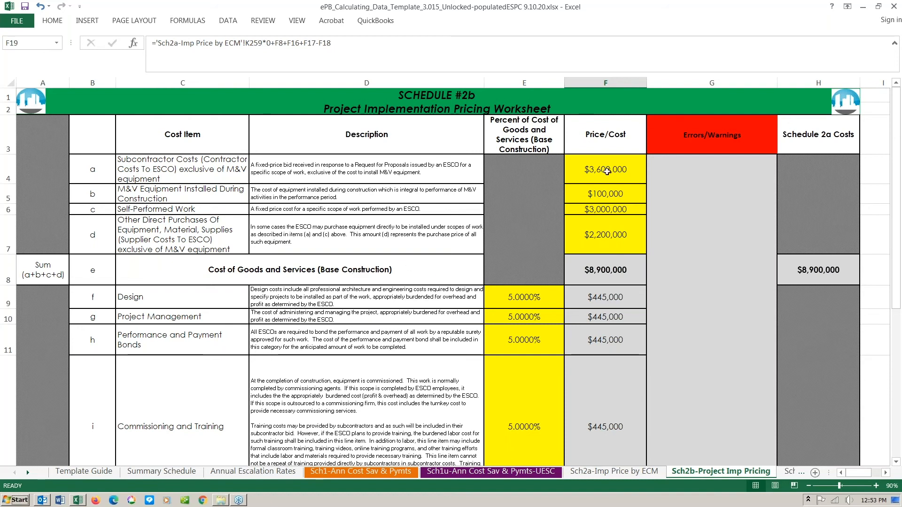
{"action": "left_click", "coordinate": [617, 258]}
{"action": "scroll", "coordinate": [692, 272], "scroll_direction": "down", "scroll_amount": 1}
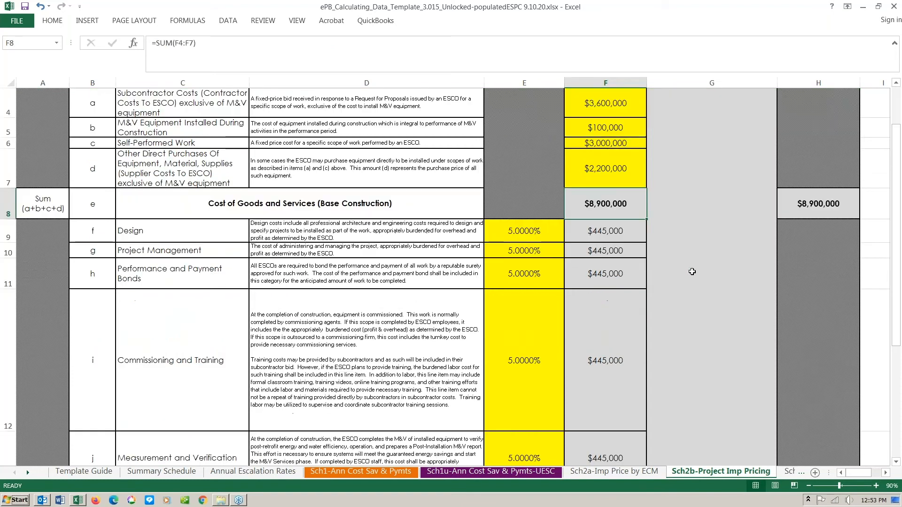
{"action": "scroll", "coordinate": [692, 271], "scroll_direction": "down", "scroll_amount": 1}
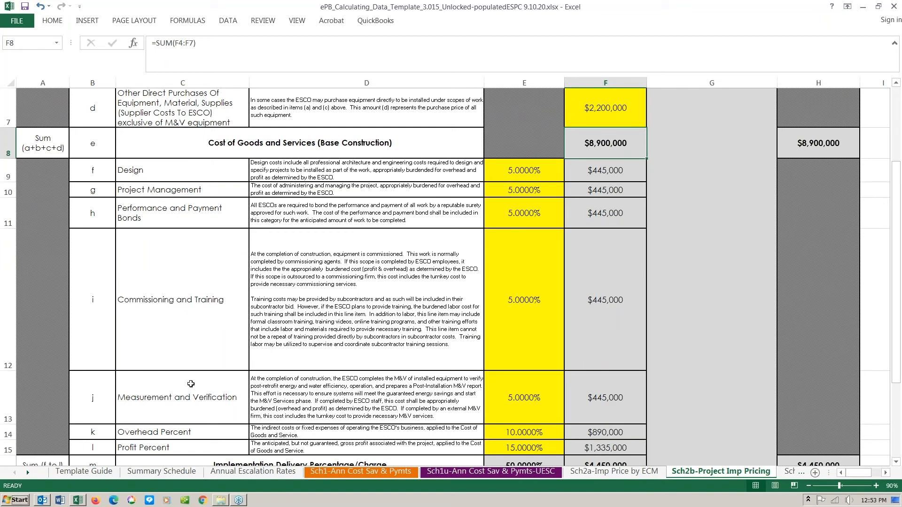
{"action": "scroll", "coordinate": [191, 384], "scroll_direction": "down", "scroll_amount": 1}
{"action": "scroll", "coordinate": [170, 247], "scroll_direction": "up", "scroll_amount": 1}
- Inspect the 5% Design percentage in E9 and the Design cost formula in F9
{"action": "left_click", "coordinate": [525, 174]}
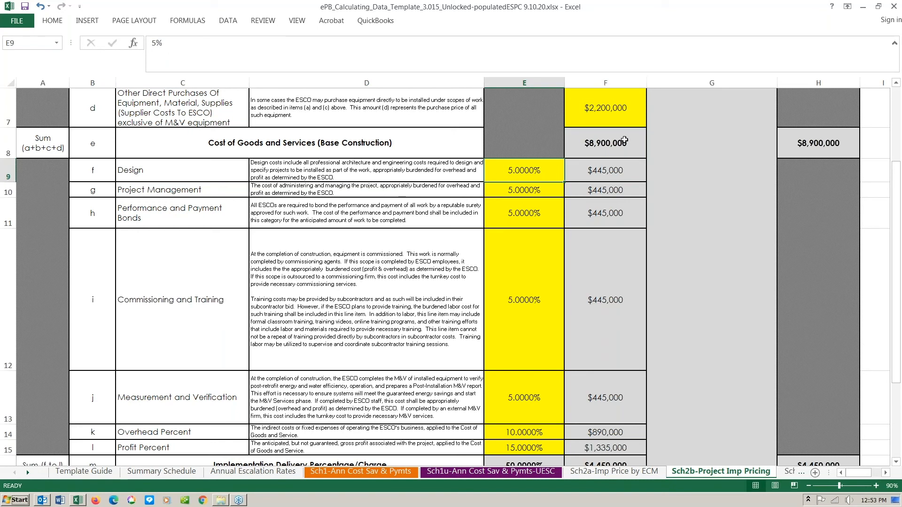
{"action": "left_click", "coordinate": [613, 169]}
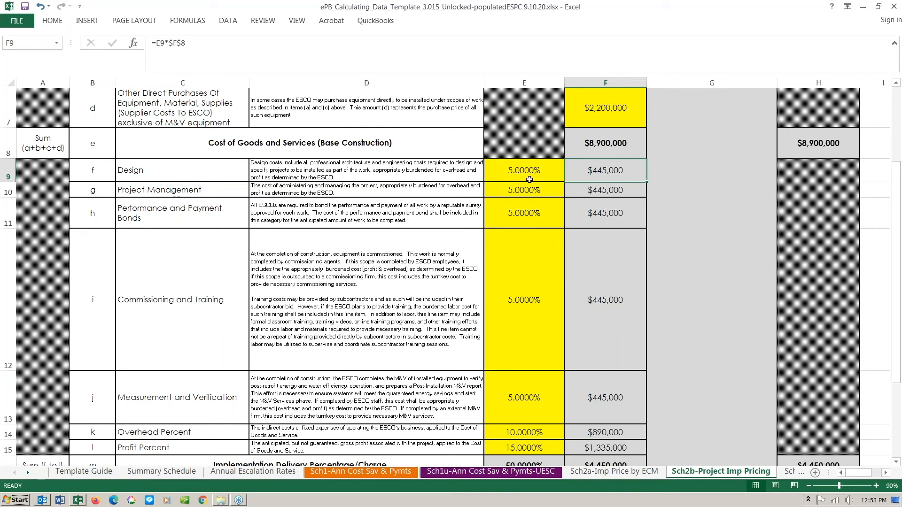
{"action": "scroll", "coordinate": [614, 294], "scroll_direction": "down", "scroll_amount": 1}
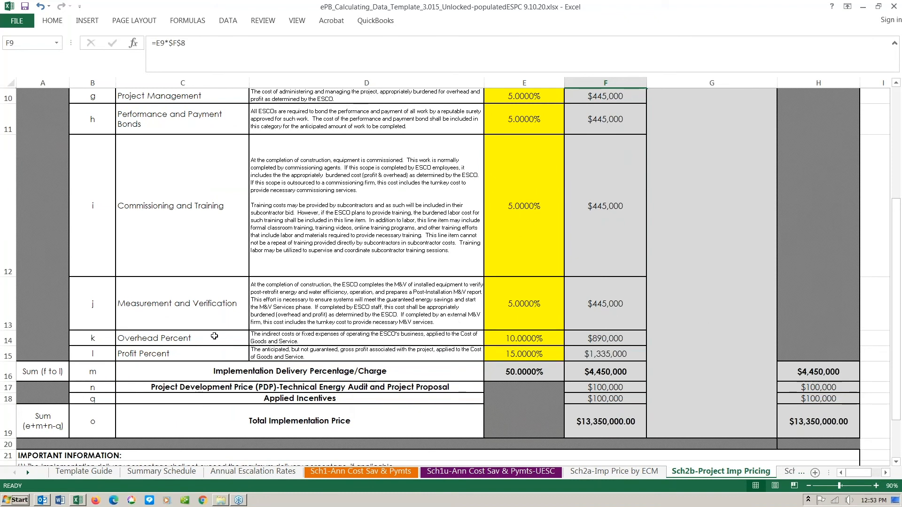
{"action": "left_click", "coordinate": [215, 336]}
{"action": "left_click", "coordinate": [540, 339]}
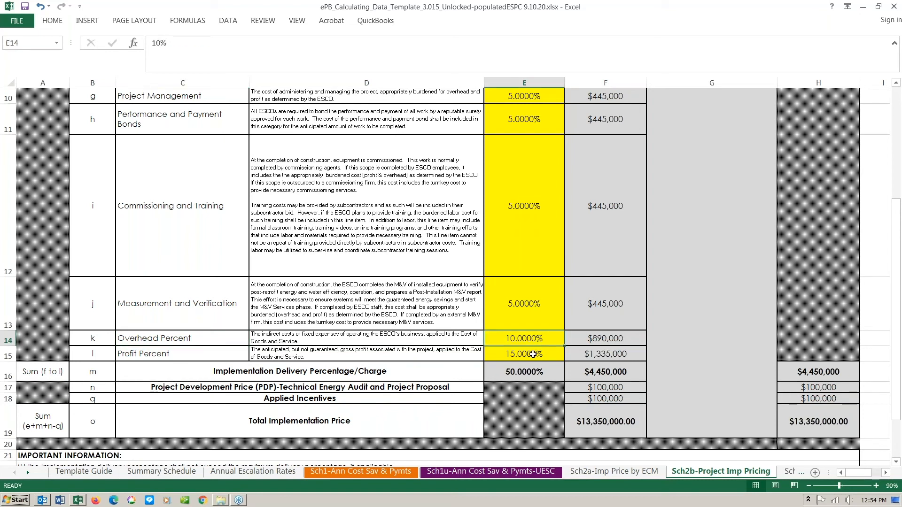
{"action": "left_click", "coordinate": [533, 355]}
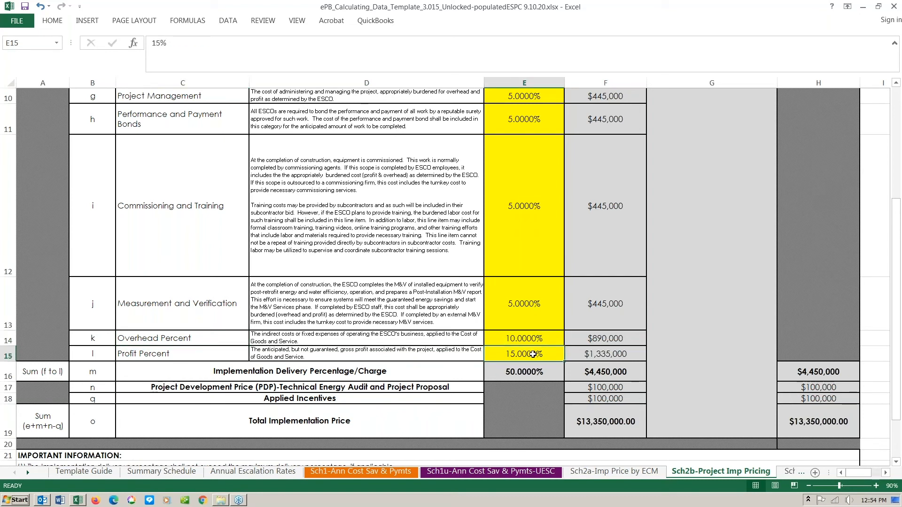
{"action": "left_click", "coordinate": [620, 355]}
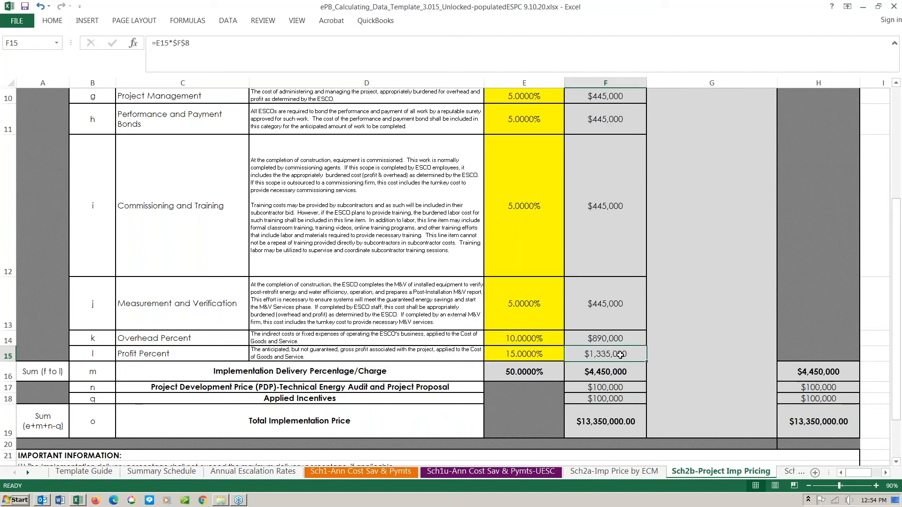
{"action": "left_click", "coordinate": [616, 372]}
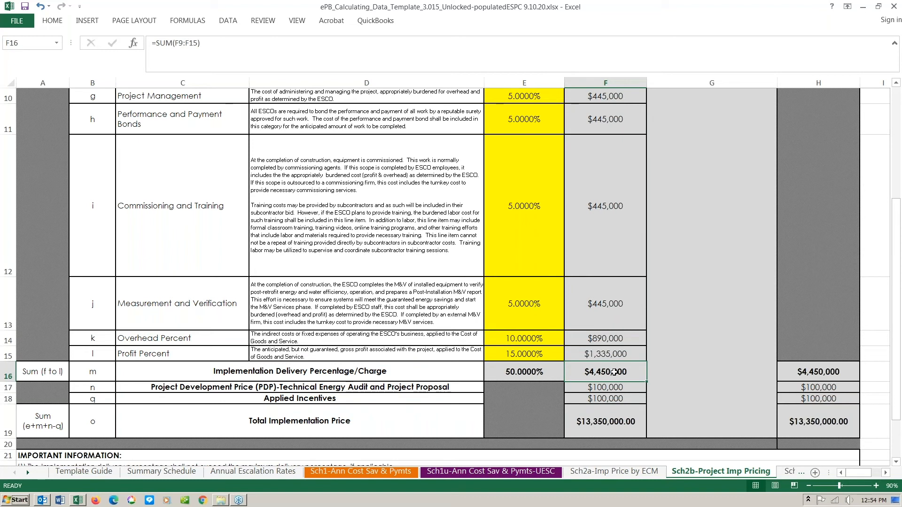
{"action": "left_click", "coordinate": [612, 399]}
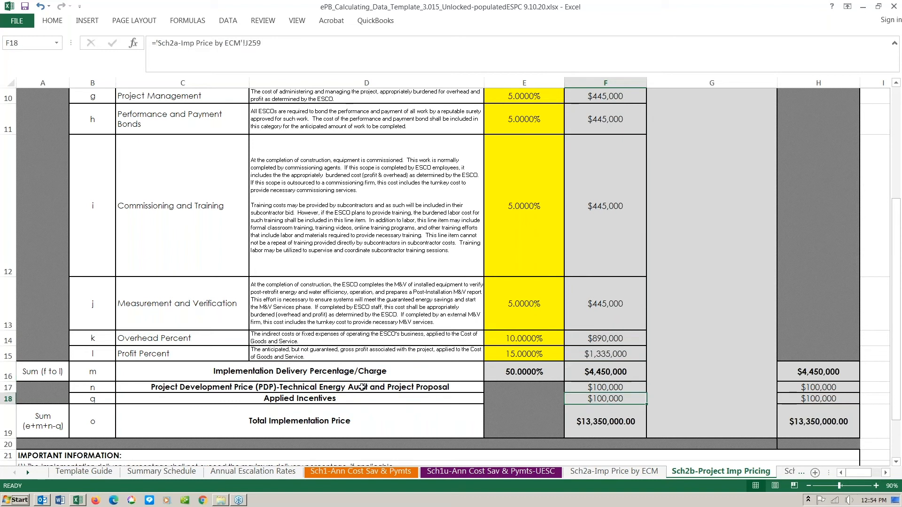
{"action": "left_click", "coordinate": [611, 387]}
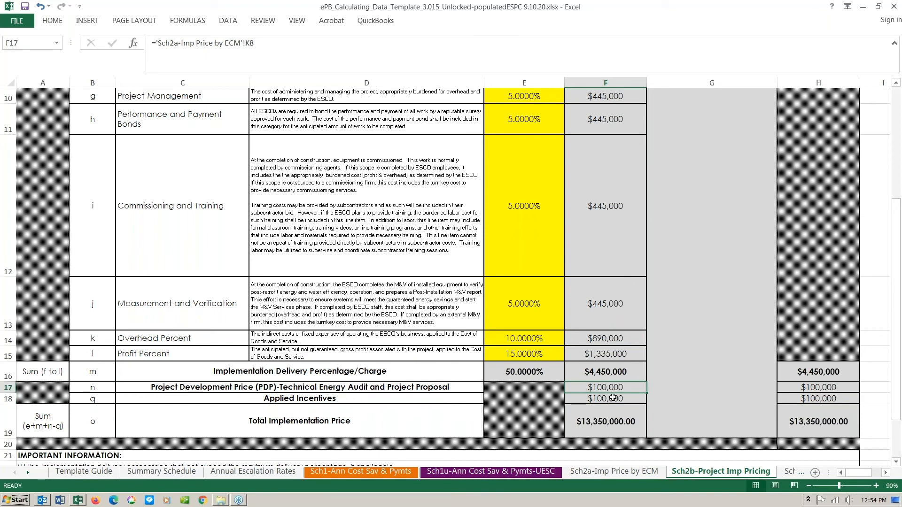
{"action": "left_click", "coordinate": [609, 421]}
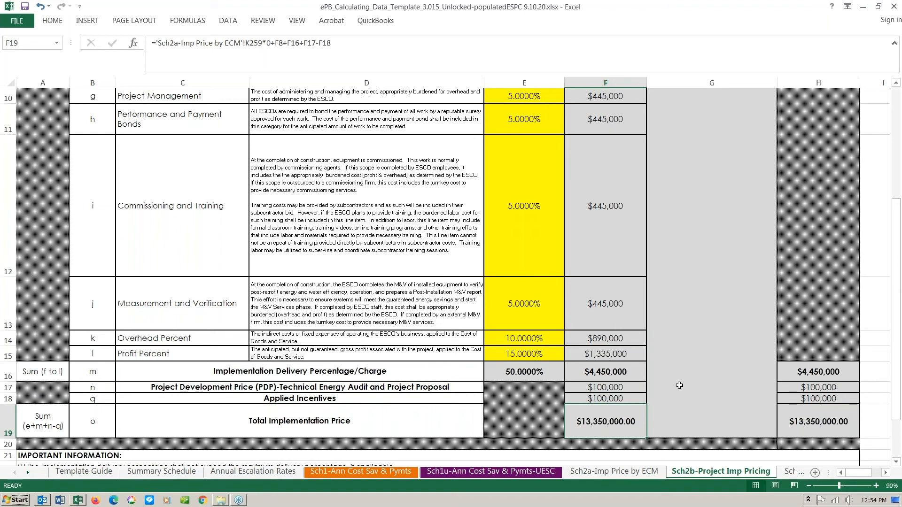
{"action": "scroll", "coordinate": [680, 385], "scroll_direction": "up", "scroll_amount": 3}
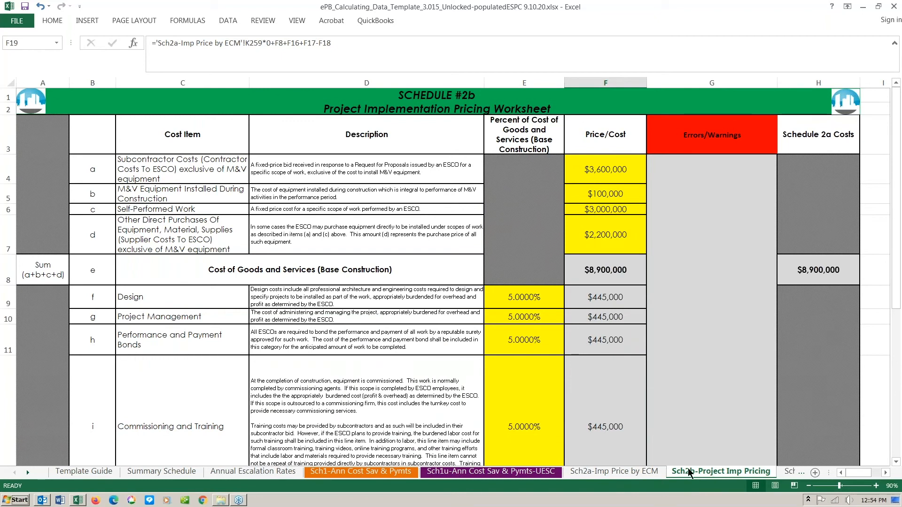
- Open the Sch4-Cost Savings by ECM sheet and inspect the column A ECM number formulas
{"action": "left_click", "coordinate": [28, 473]}
{"action": "left_click", "coordinate": [28, 473]}
{"action": "left_click", "coordinate": [28, 473]}
{"action": "left_click", "coordinate": [27, 474]}
{"action": "left_click", "coordinate": [27, 473]}
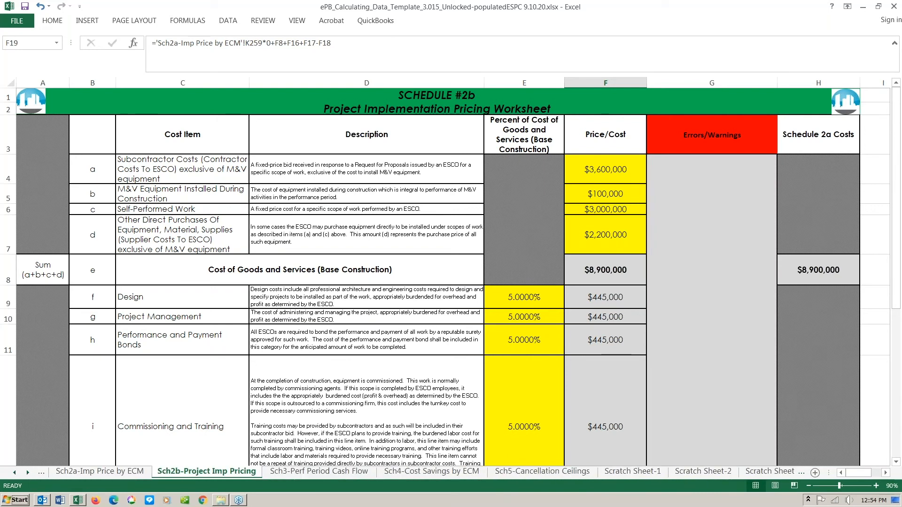
{"action": "left_click", "coordinate": [408, 472]}
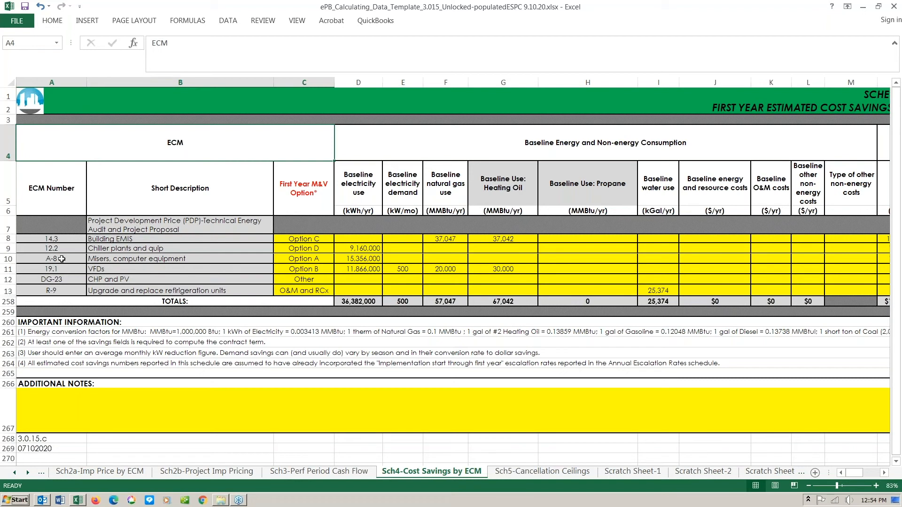
{"action": "left_click", "coordinate": [59, 242]}
{"action": "left_click", "coordinate": [64, 248]}
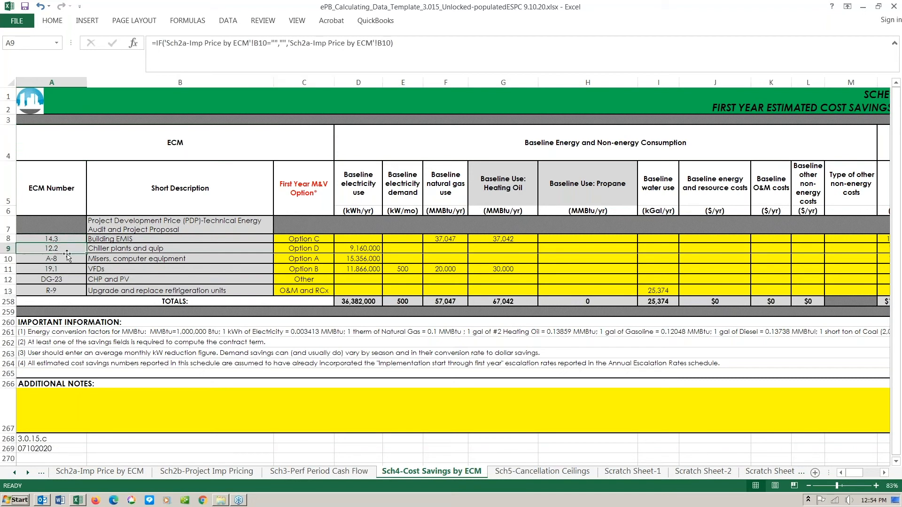
{"action": "left_click", "coordinate": [67, 259]}
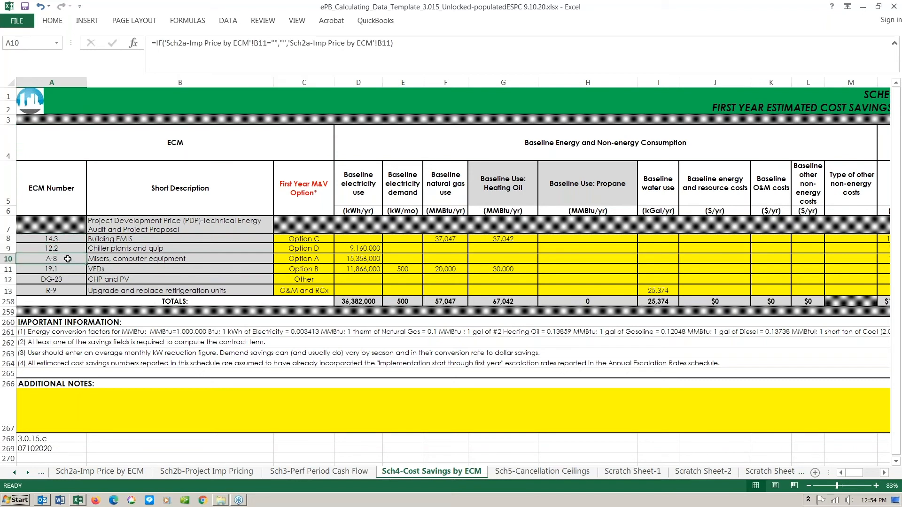
- Trace the sources of the column B ECM descriptions and the M&V option heading formula
{"action": "left_click", "coordinate": [138, 229]}
{"action": "left_click", "coordinate": [139, 239]}
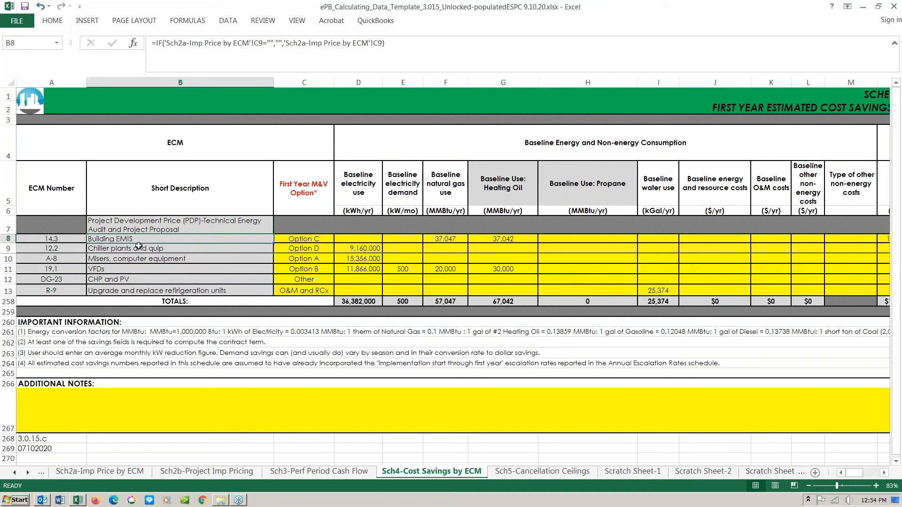
{"action": "left_click", "coordinate": [138, 248]}
{"action": "left_click", "coordinate": [138, 259]}
{"action": "left_click", "coordinate": [139, 269]}
{"action": "left_click", "coordinate": [139, 279]}
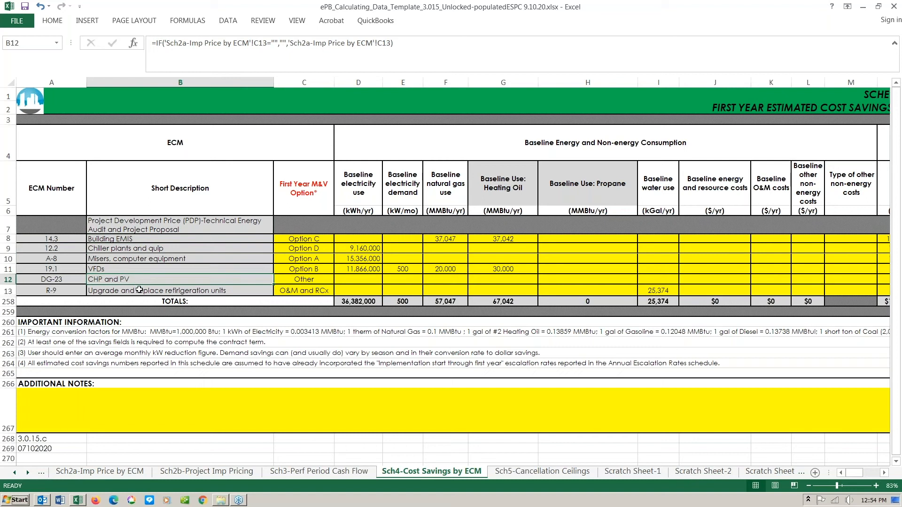
{"action": "left_click", "coordinate": [139, 288]}
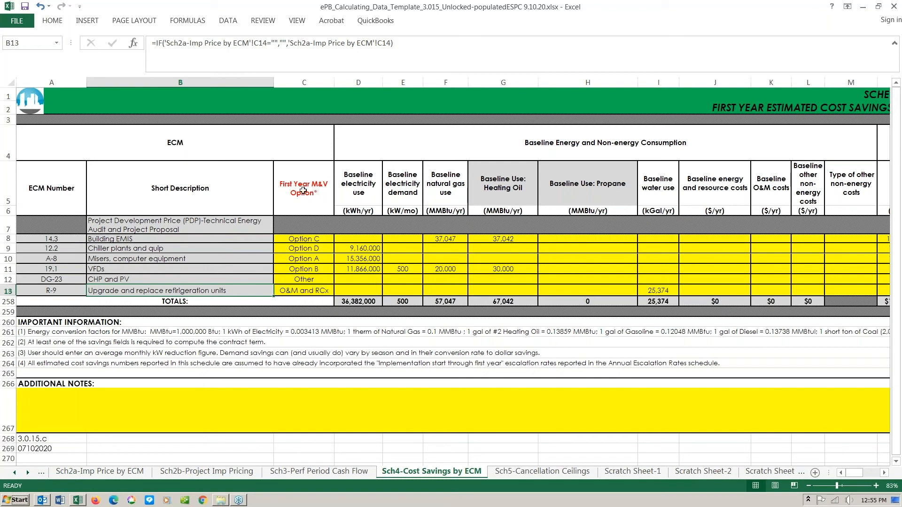
{"action": "left_click", "coordinate": [310, 188]}
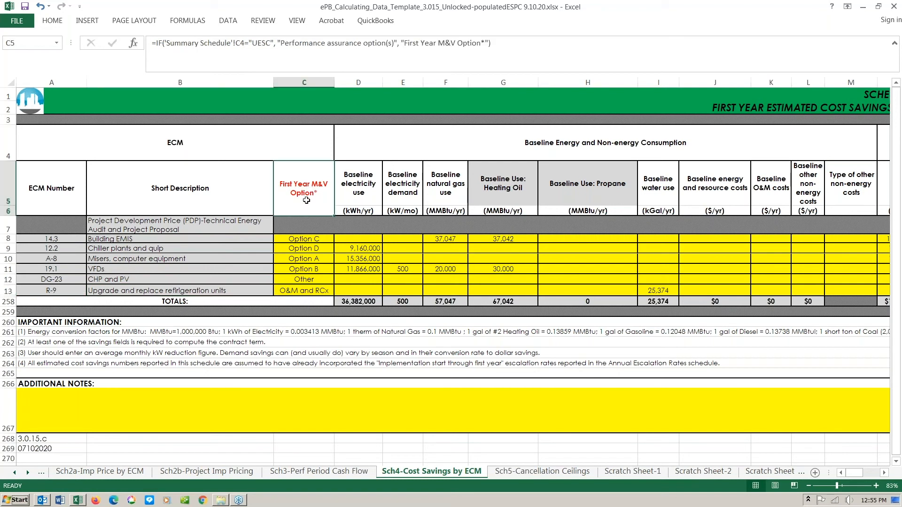
{"action": "left_click", "coordinate": [303, 240]}
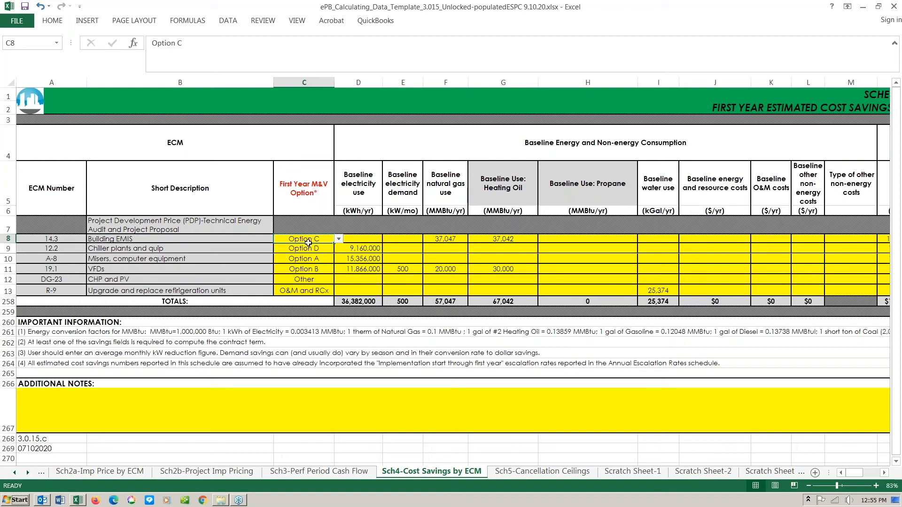
{"action": "left_click", "coordinate": [338, 239]}
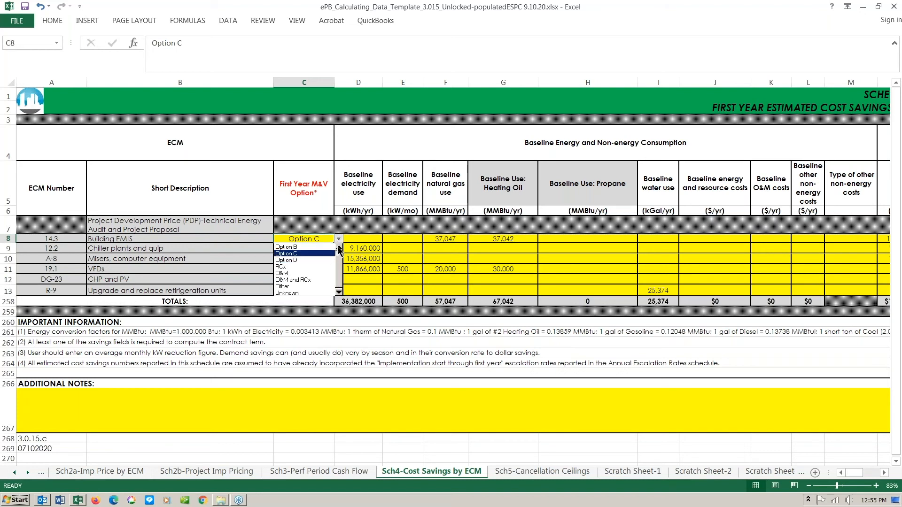
{"action": "left_click", "coordinate": [339, 248]}
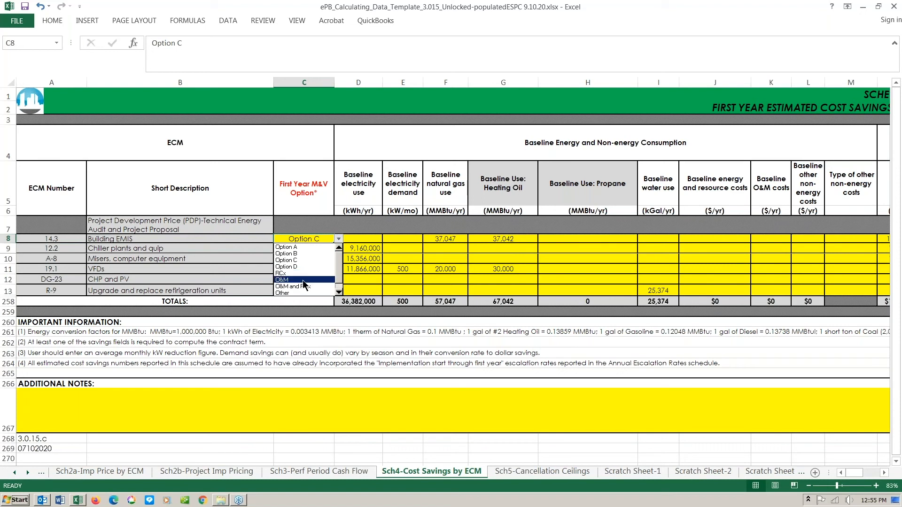
{"action": "left_click", "coordinate": [338, 292]}
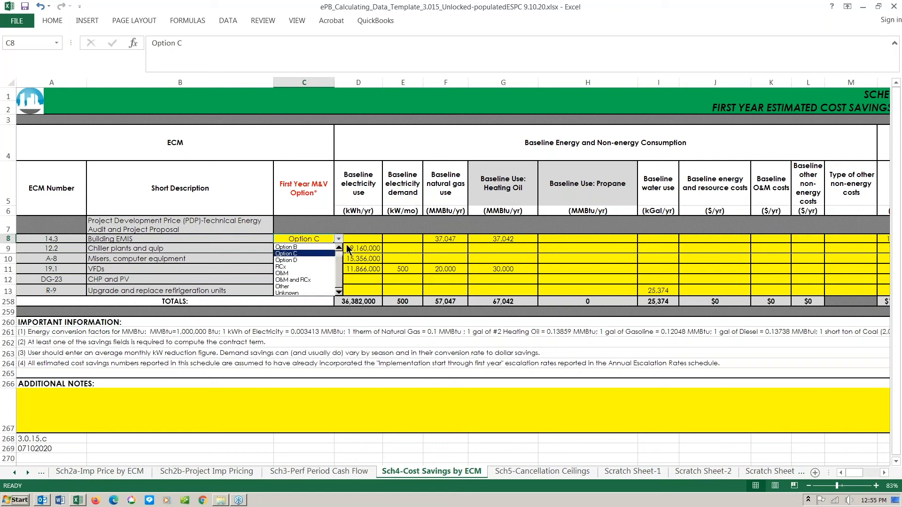
{"action": "left_click", "coordinate": [338, 248]}
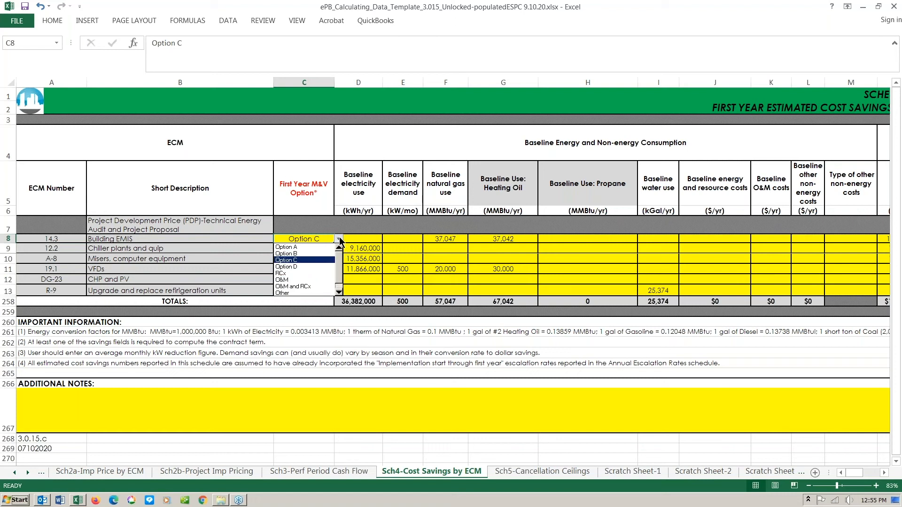
{"action": "left_click", "coordinate": [329, 241]}
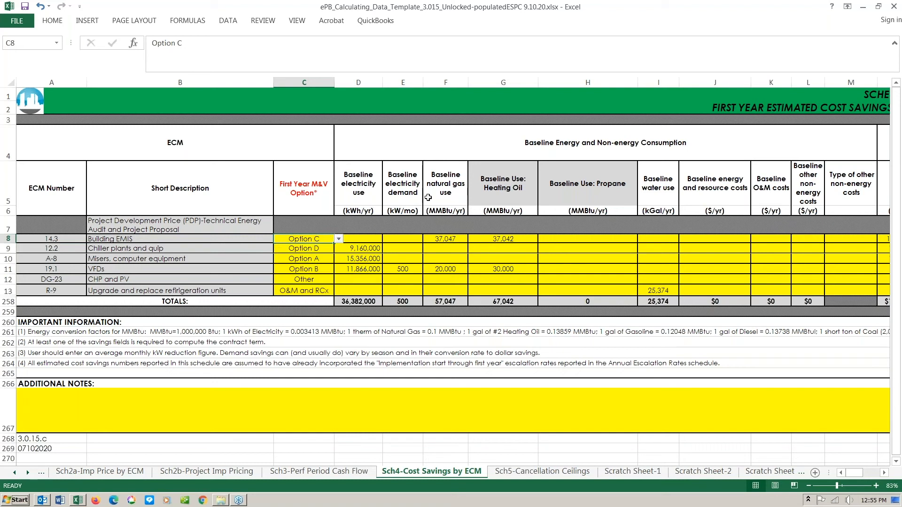
{"action": "left_click", "coordinate": [370, 248]}
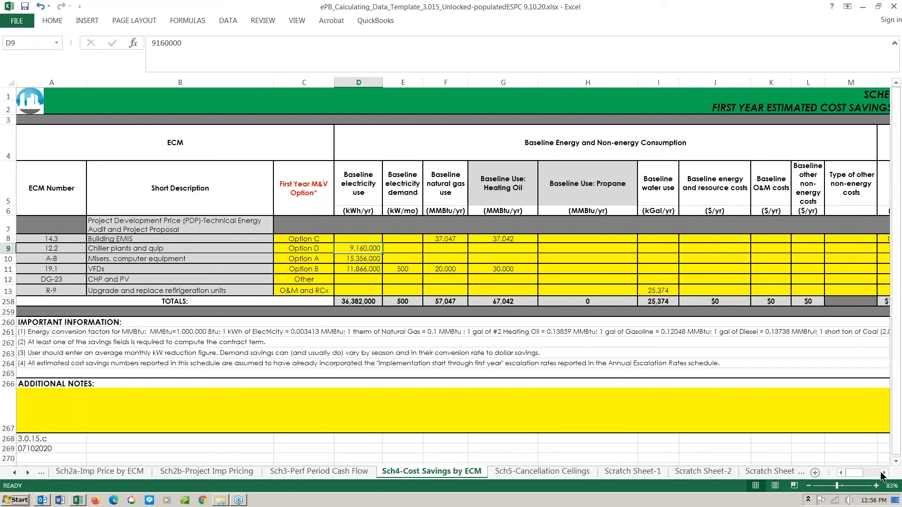
- Scroll right on Sch4 to inspect the Electric energy savings heading in N5 and its value in O9
{"action": "left_click", "coordinate": [884, 474]}
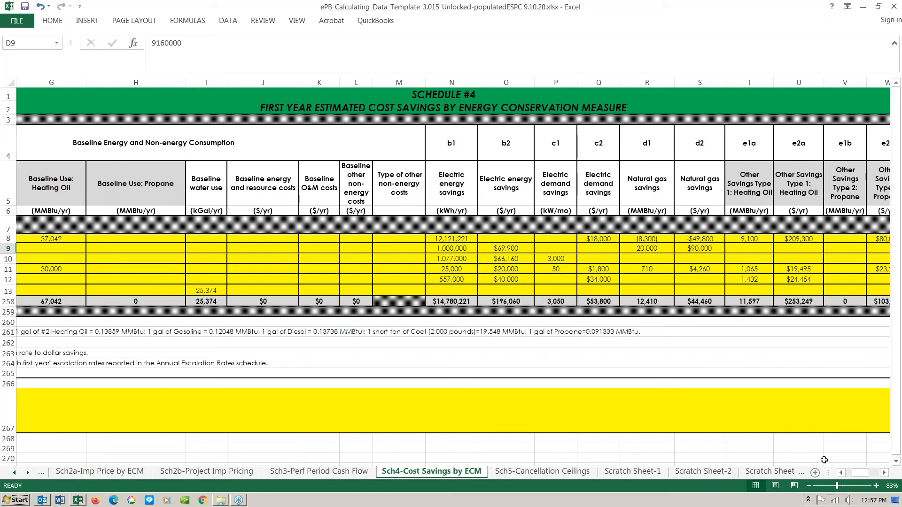
{"action": "left_click", "coordinate": [884, 473]}
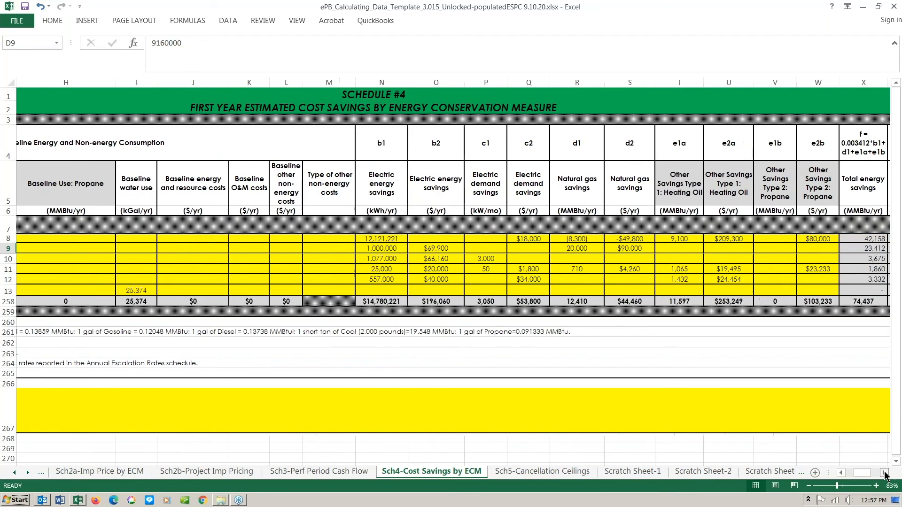
{"action": "left_click", "coordinate": [884, 473]}
{"action": "left_click", "coordinate": [884, 474]}
{"action": "left_click", "coordinate": [885, 473]}
{"action": "left_click", "coordinate": [884, 473]}
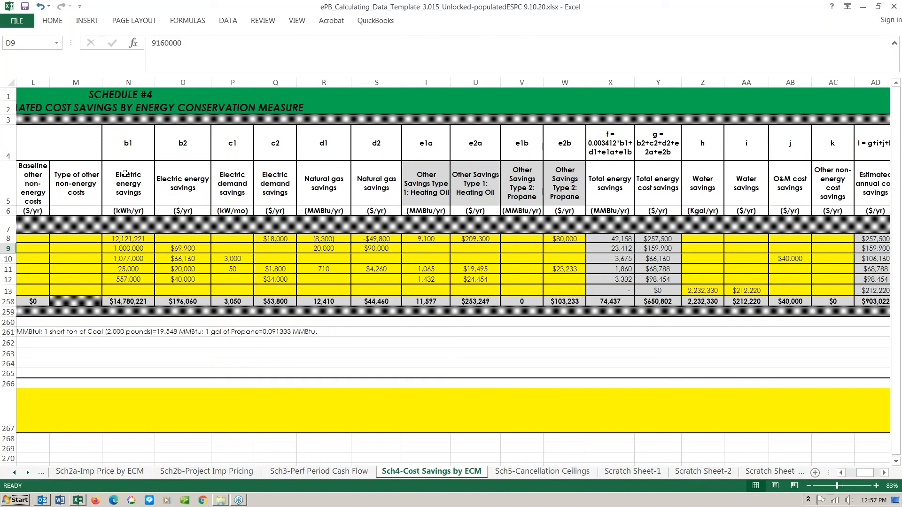
{"action": "left_click", "coordinate": [141, 179]}
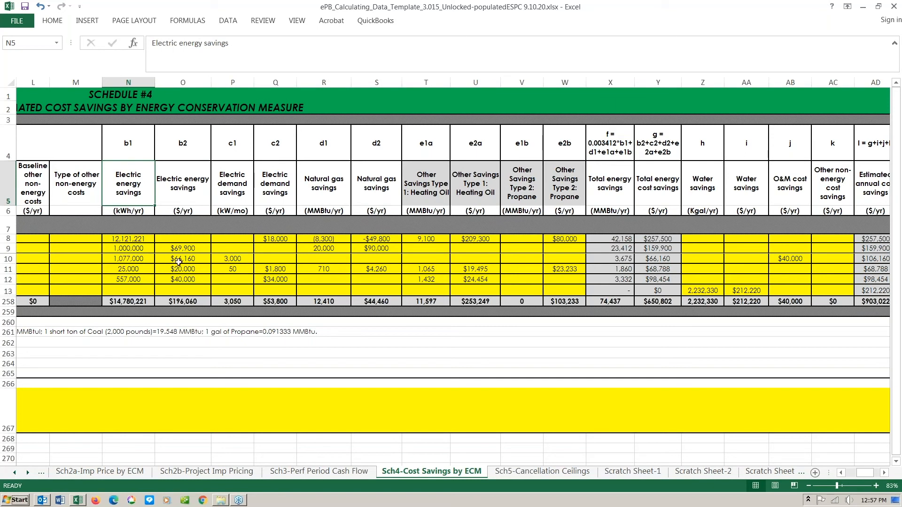
{"action": "left_click", "coordinate": [194, 249]}
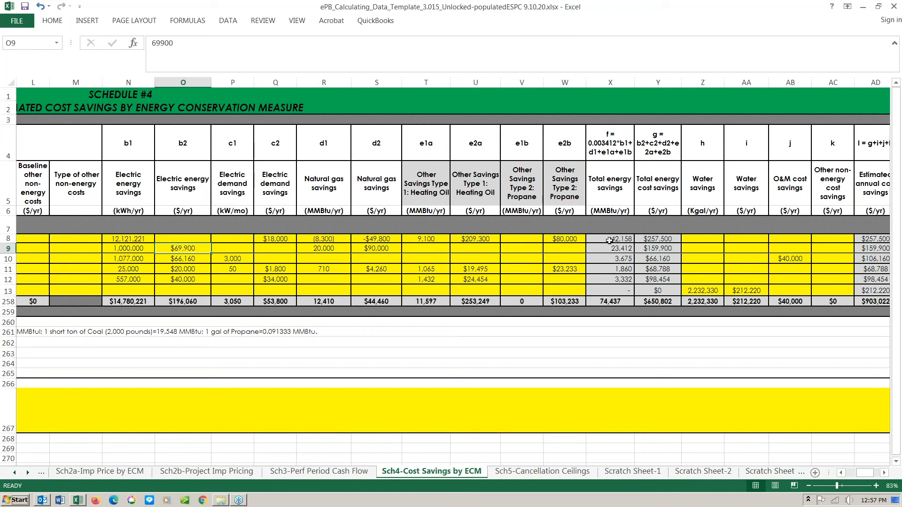
- Check the total energy savings in X8:X12, the Y8 cost savings formula, and AD8:AD13 annual savings
{"action": "left_click", "coordinate": [610, 240]}
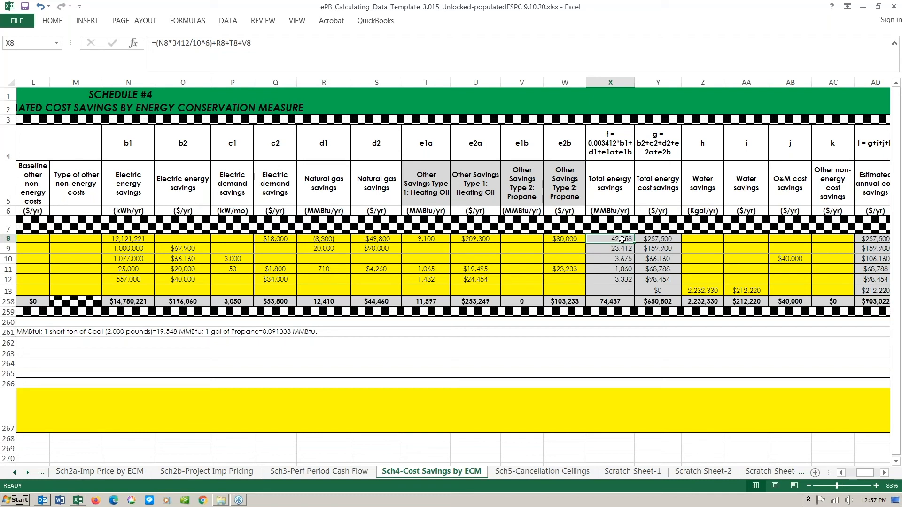
{"action": "left_click_drag", "start_coordinate": [623, 240], "coordinate": [626, 278]}
{"action": "left_click", "coordinate": [657, 241]}
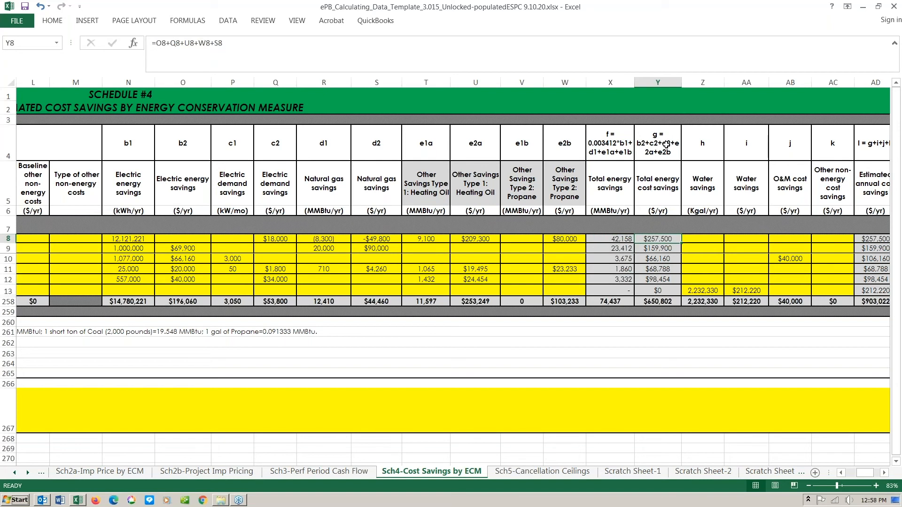
{"action": "left_click", "coordinate": [885, 473]}
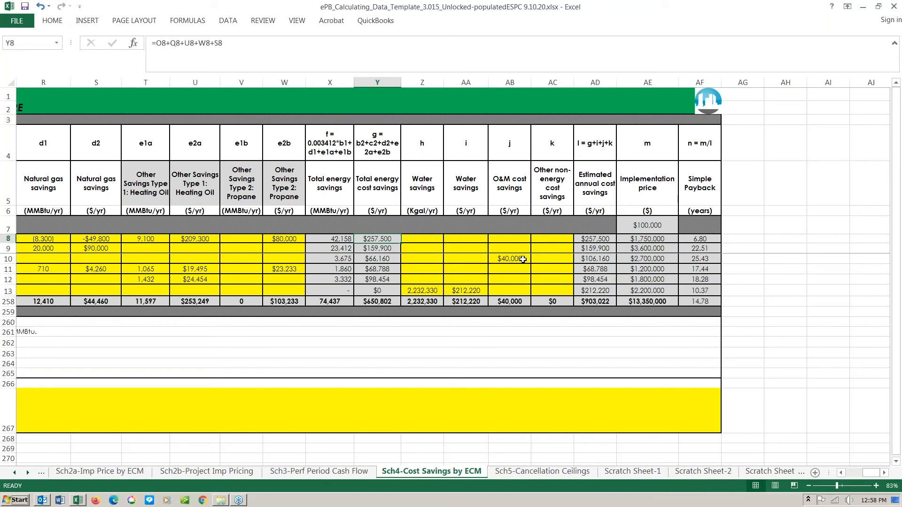
{"action": "left_click_drag", "start_coordinate": [595, 241], "coordinate": [605, 290]}
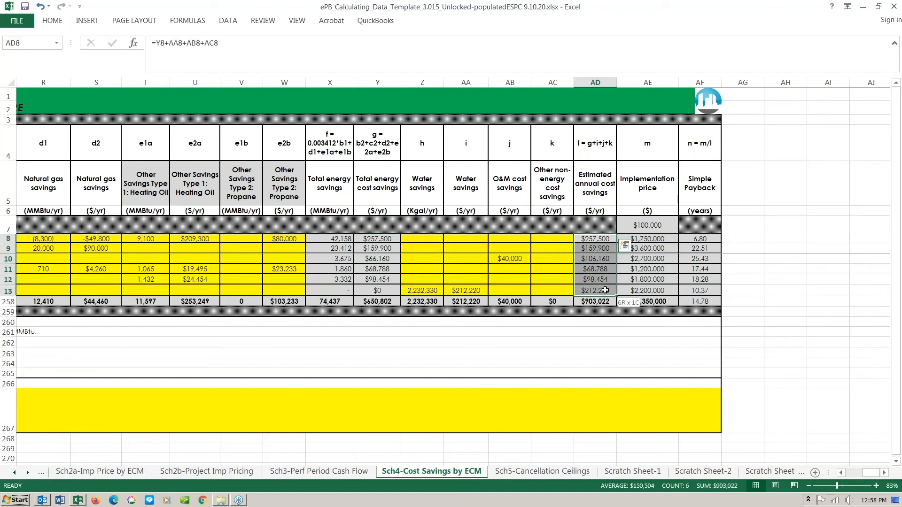
{"action": "left_click", "coordinate": [799, 342]}
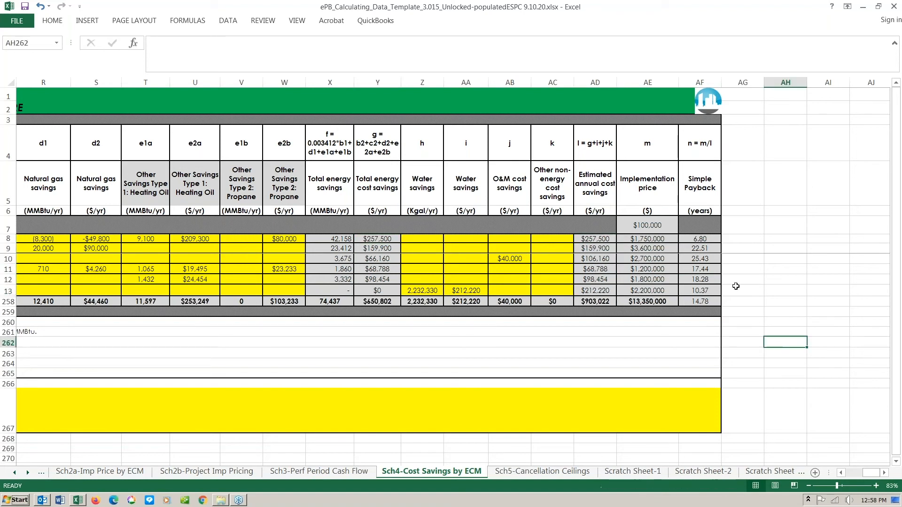
- Inspect the implementation price in AE8 and AE258, and the simple payback values and AF258 total
{"action": "left_click", "coordinate": [643, 241]}
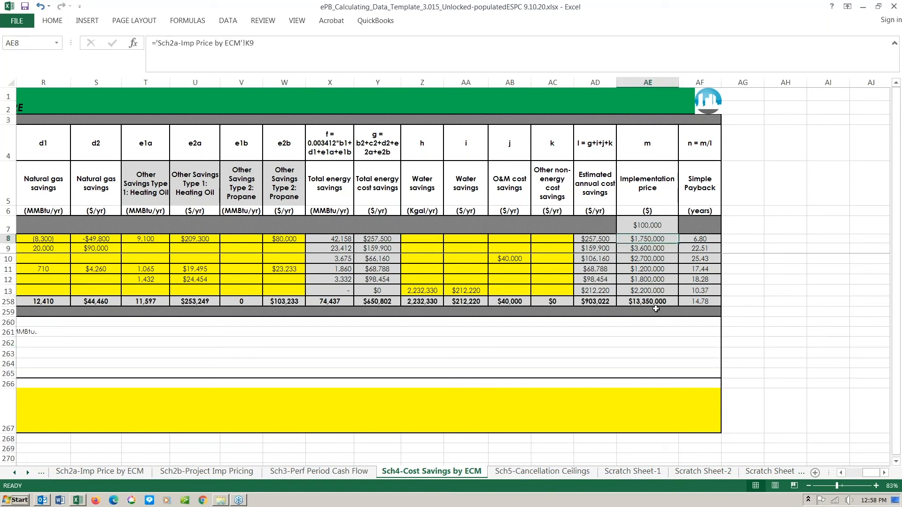
{"action": "left_click", "coordinate": [629, 305]}
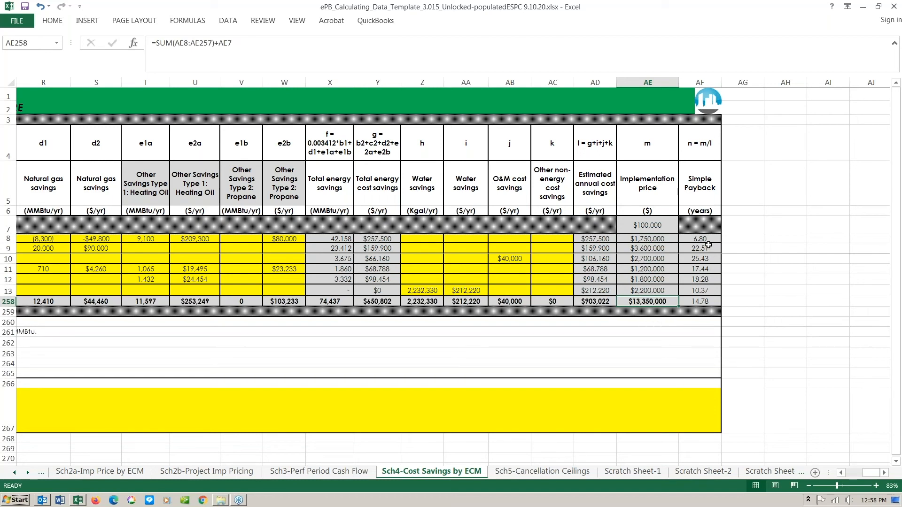
{"action": "left_click_drag", "start_coordinate": [707, 240], "coordinate": [705, 301]}
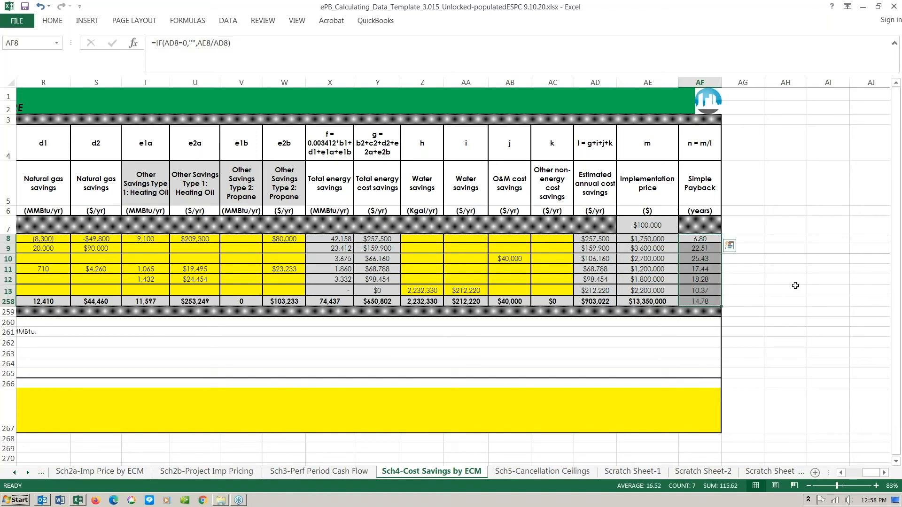
{"action": "left_click", "coordinate": [786, 311]}
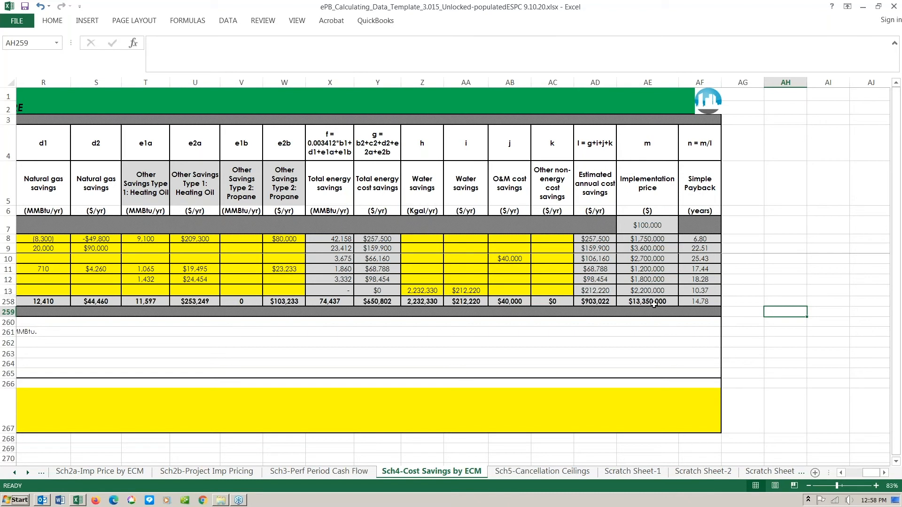
{"action": "left_click", "coordinate": [700, 301]}
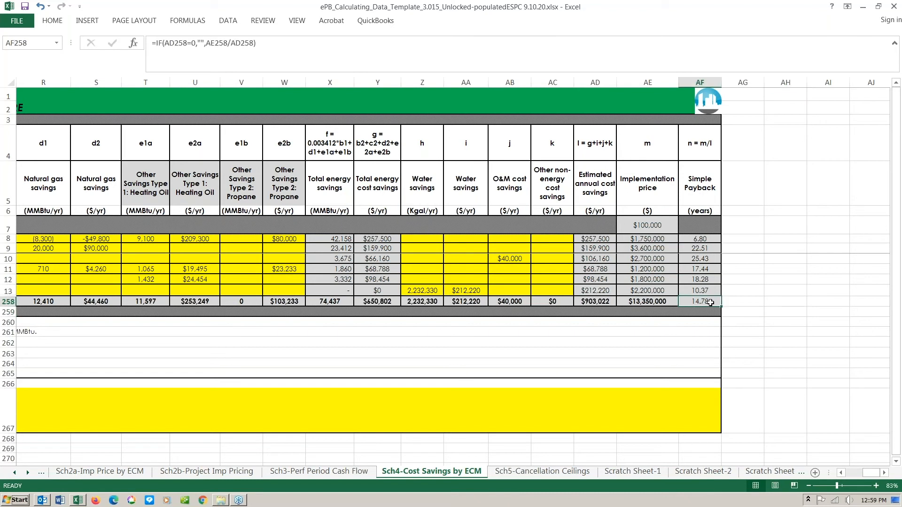
{"action": "left_click", "coordinate": [741, 303]}
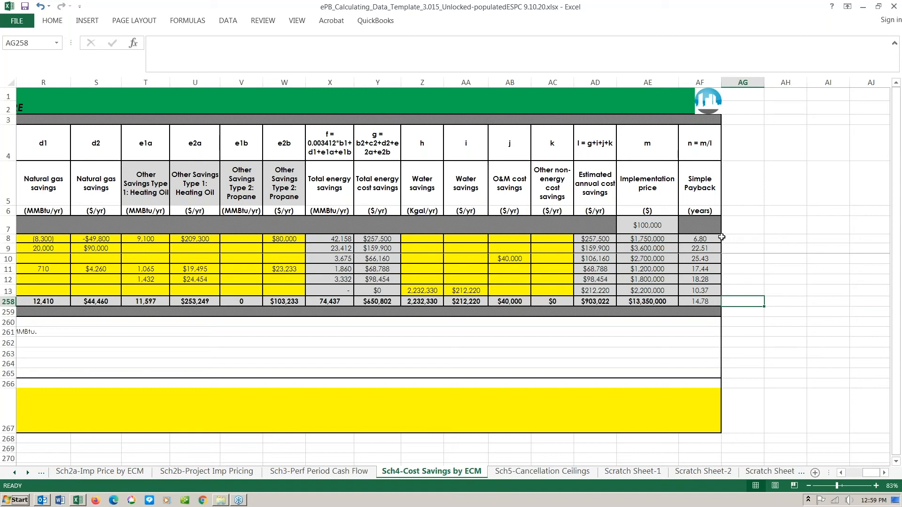
{"action": "left_click", "coordinate": [695, 301]}
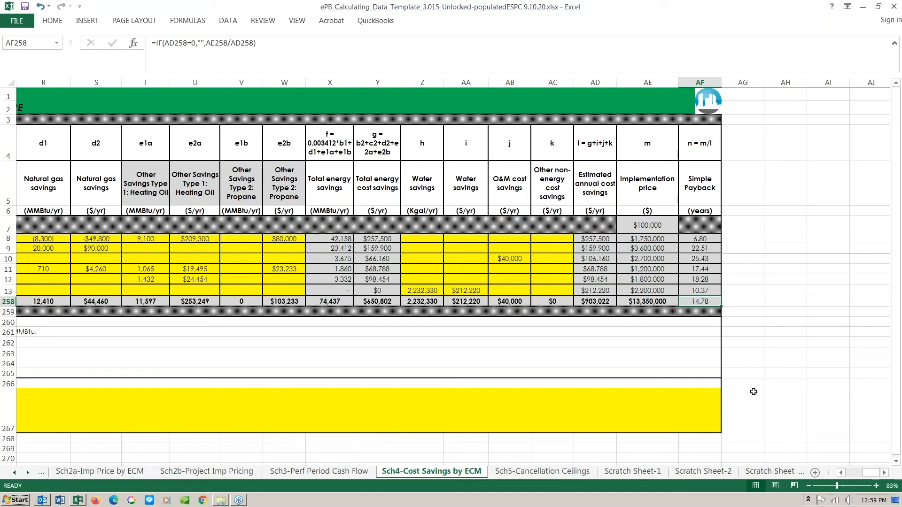
- Review the Annual Escalation Rates sheet's per-year rates across the 25 performance periods
{"action": "left_click", "coordinate": [15, 474]}
{"action": "left_click", "coordinate": [15, 474]}
{"action": "left_click", "coordinate": [15, 473]}
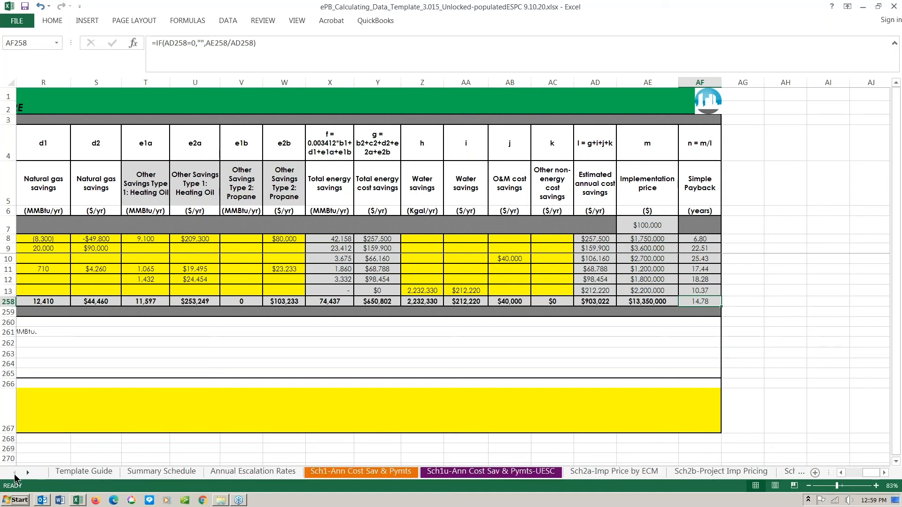
{"action": "left_click", "coordinate": [259, 473]}
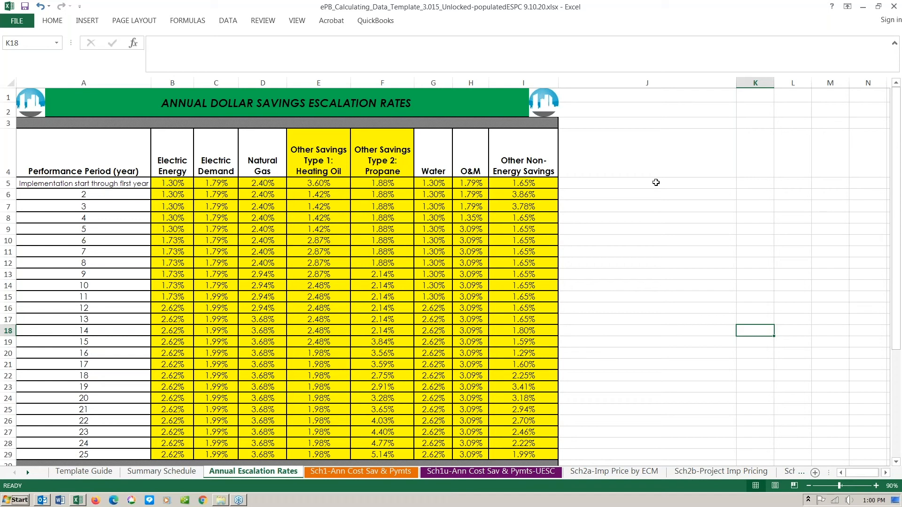
{"action": "scroll", "coordinate": [656, 182], "scroll_direction": "down", "scroll_amount": 1}
{"action": "scroll", "coordinate": [656, 183], "scroll_direction": "up", "scroll_amount": 1}
{"action": "scroll", "coordinate": [174, 341], "scroll_direction": "down", "scroll_amount": 1}
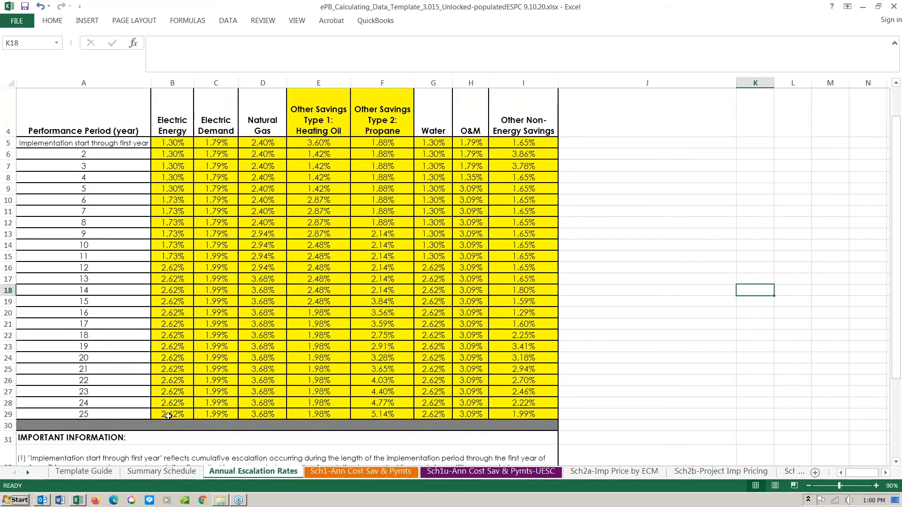
{"action": "scroll", "coordinate": [190, 333], "scroll_direction": "up", "scroll_amount": 1}
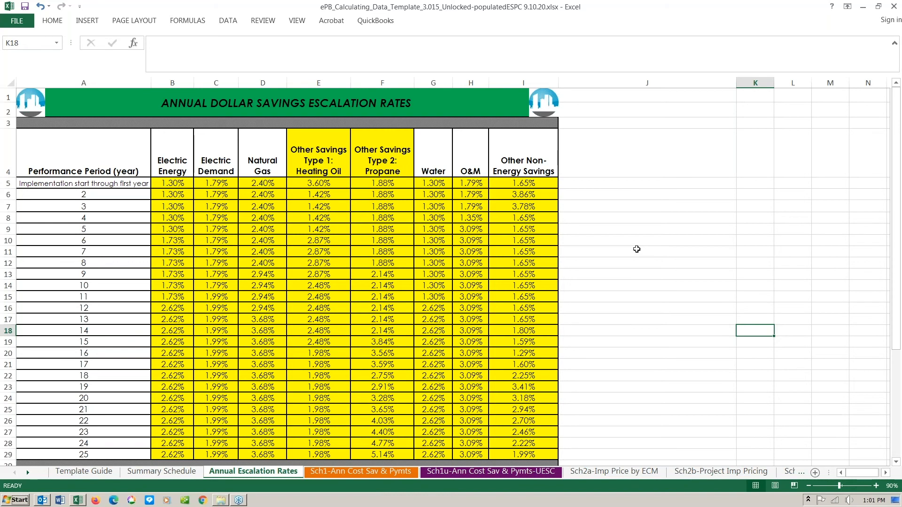
{"action": "scroll", "coordinate": [636, 249], "scroll_direction": "down", "scroll_amount": 1}
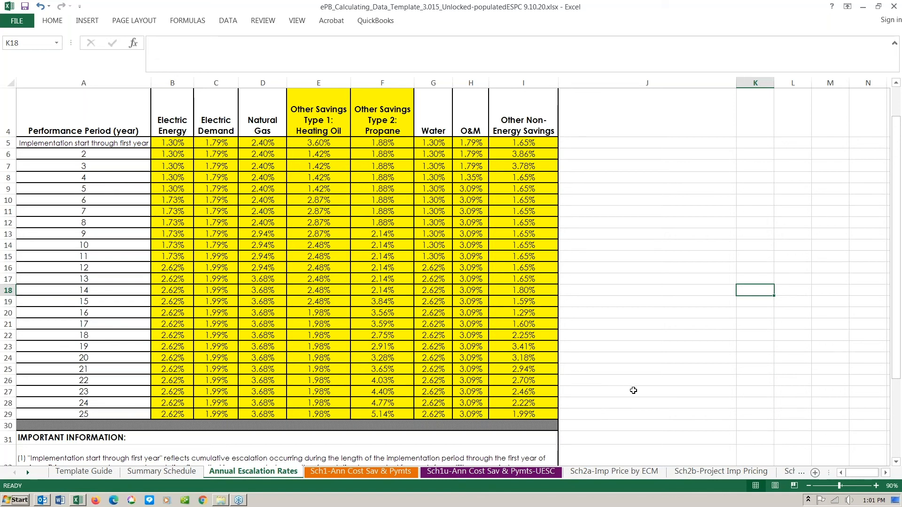
{"action": "scroll", "coordinate": [633, 390], "scroll_direction": "up", "scroll_amount": 1}
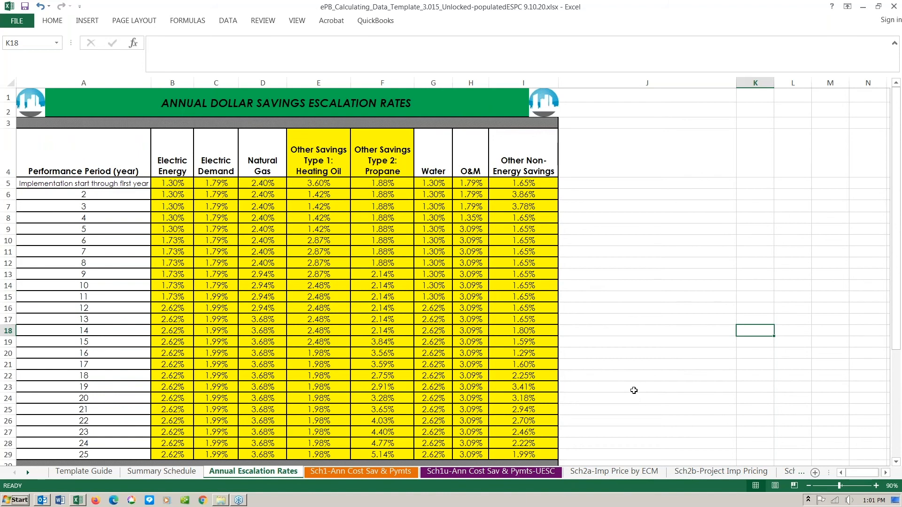
- Select cell J4, then bring up the Sch1-Ann Cost Sav & Pymts Schedule #1 sheet
{"action": "left_click", "coordinate": [631, 172]}
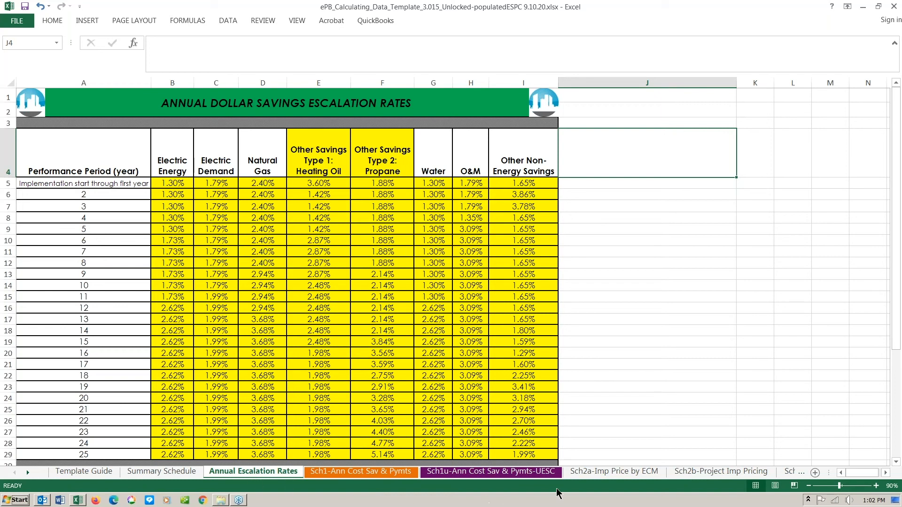
{"action": "left_click", "coordinate": [375, 473]}
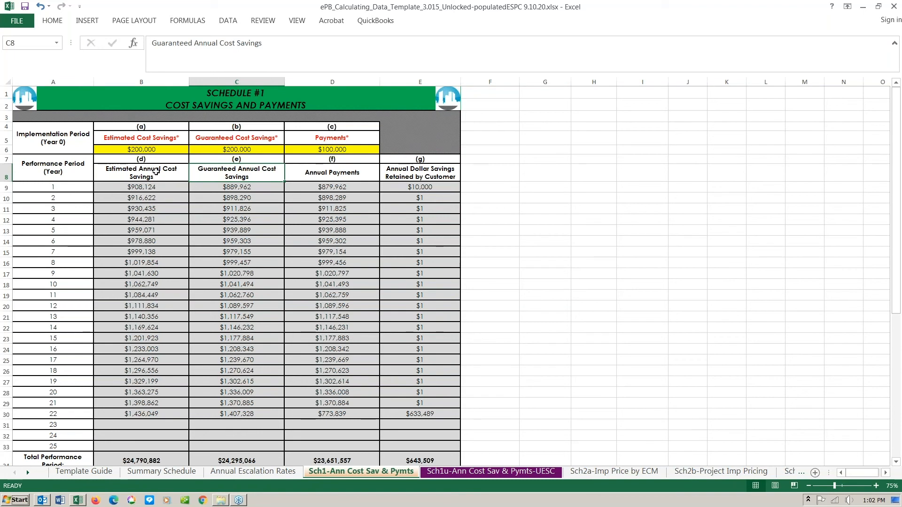
- Check the Estimated and Guaranteed savings headings and year-1 formulas in B9 and C9, then return to Summary Schedule
{"action": "left_click", "coordinate": [177, 171]}
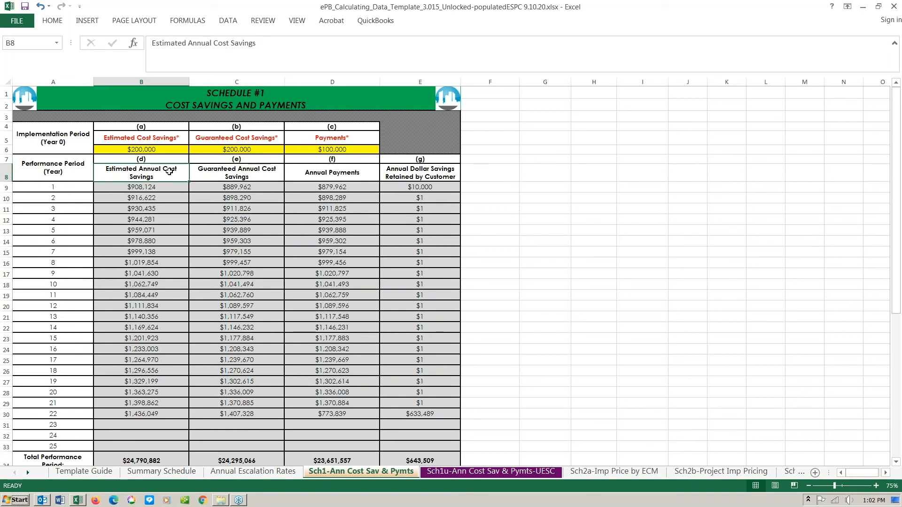
{"action": "left_click", "coordinate": [265, 175]}
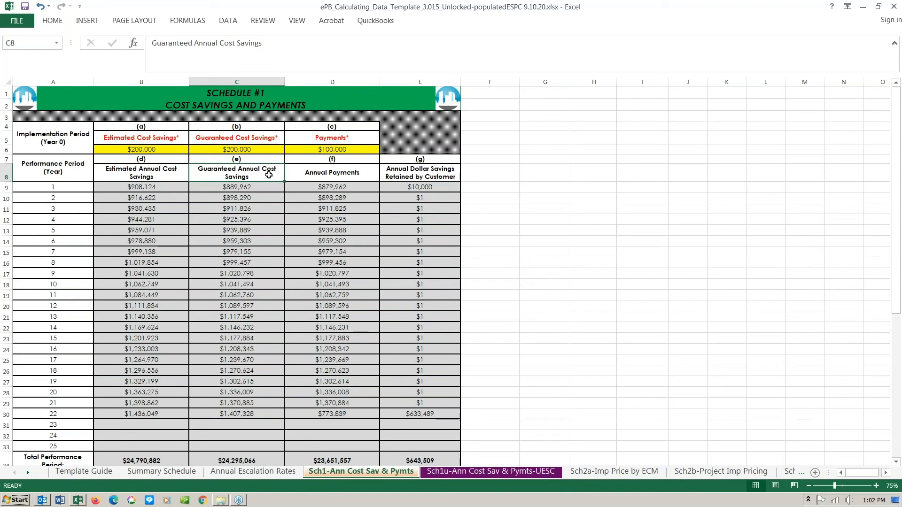
{"action": "left_click", "coordinate": [161, 188]}
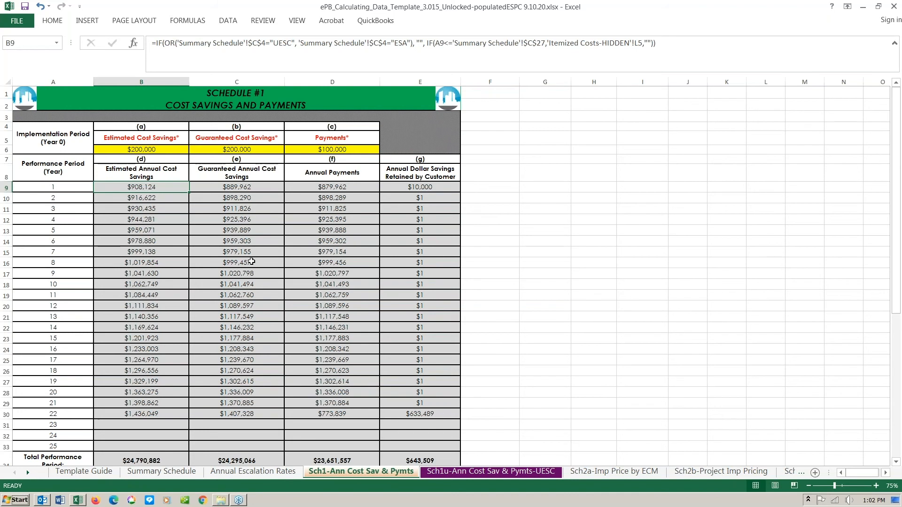
{"action": "left_click", "coordinate": [248, 186]}
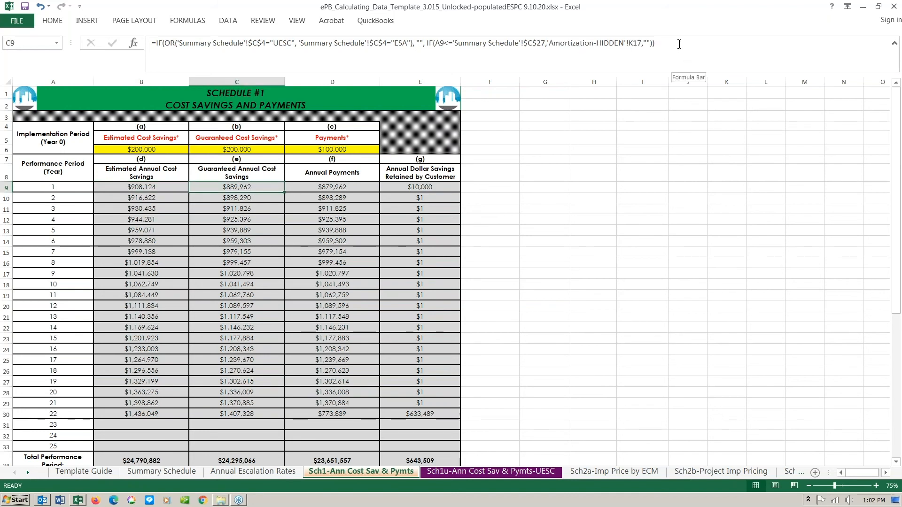
{"action": "left_click", "coordinate": [164, 188]}
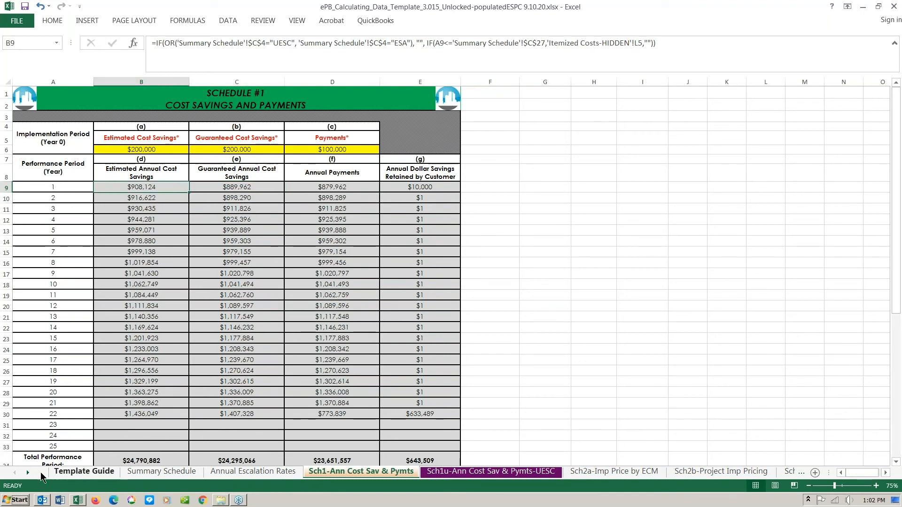
{"action": "left_click", "coordinate": [143, 473]}
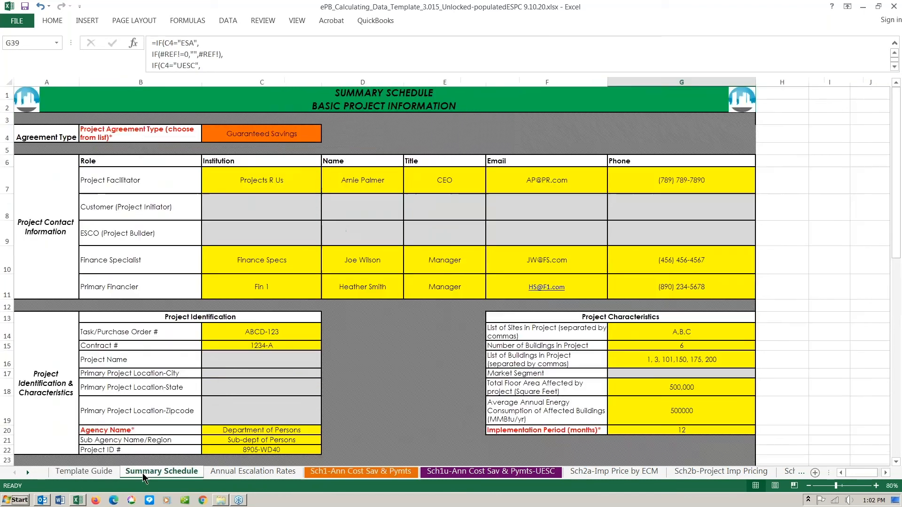
{"action": "scroll", "coordinate": [257, 398], "scroll_direction": "down", "scroll_amount": 3}
- Check the 98% Guarantee % of Estimated Savings in C38, then return to Sch1-Ann Cost Sav & Pymts
{"action": "scroll", "coordinate": [257, 398], "scroll_direction": "down", "scroll_amount": 4}
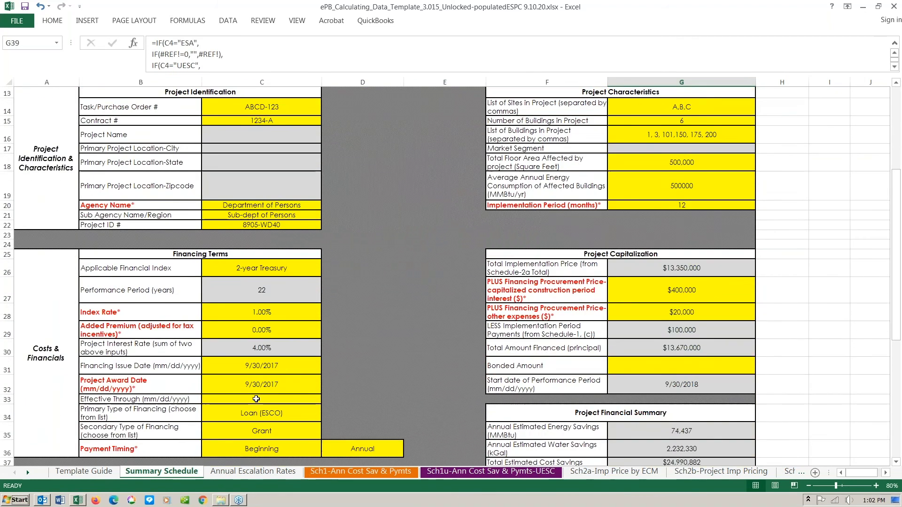
{"action": "left_click", "coordinate": [266, 339]}
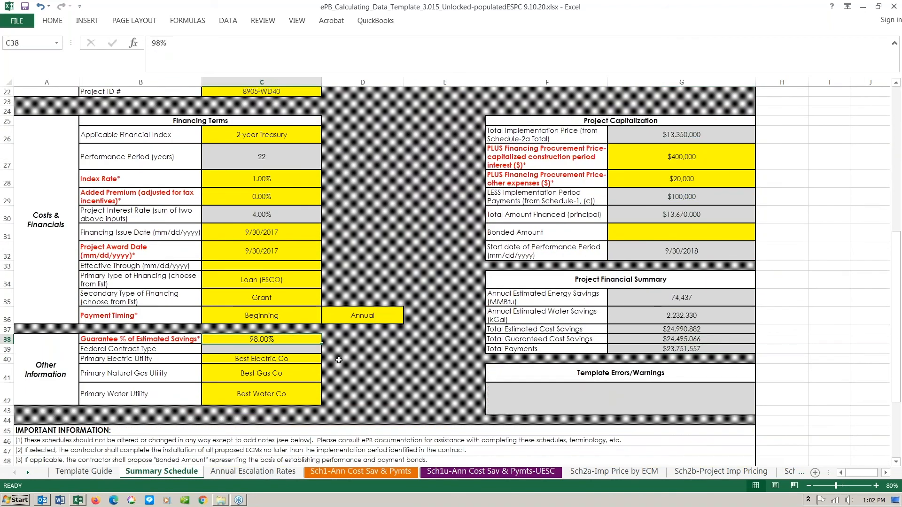
{"action": "left_click", "coordinate": [356, 474]}
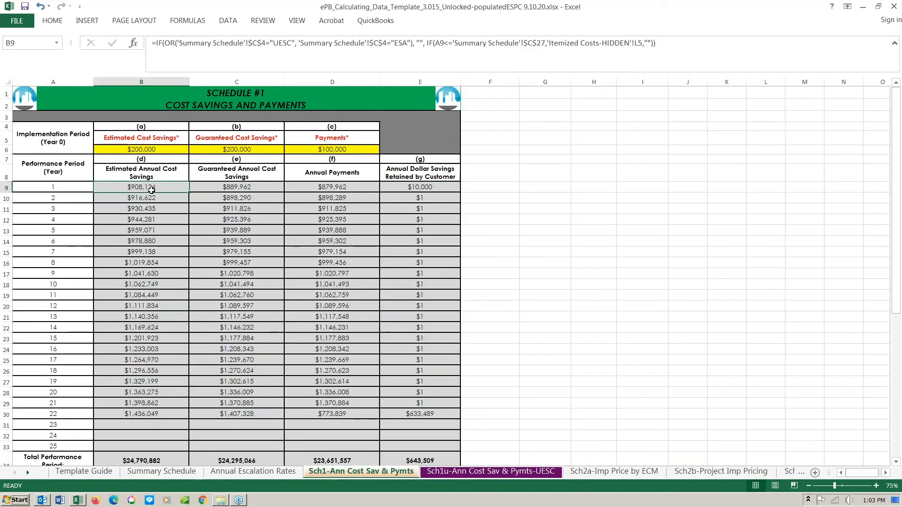
- Inspect the year-1 guaranteed savings formula and Year 0 savings value, then open Sch3-Perf Period Cash Flow
{"action": "left_click", "coordinate": [259, 187]}
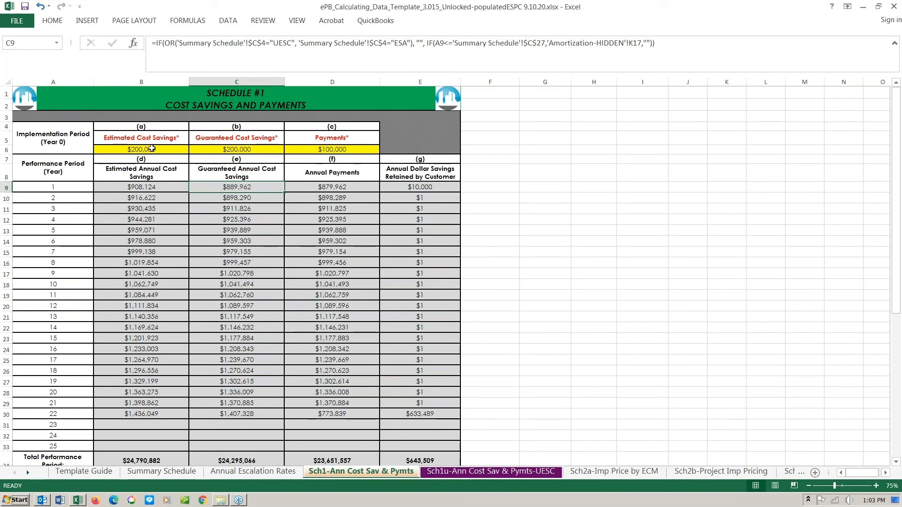
{"action": "left_click", "coordinate": [152, 149]}
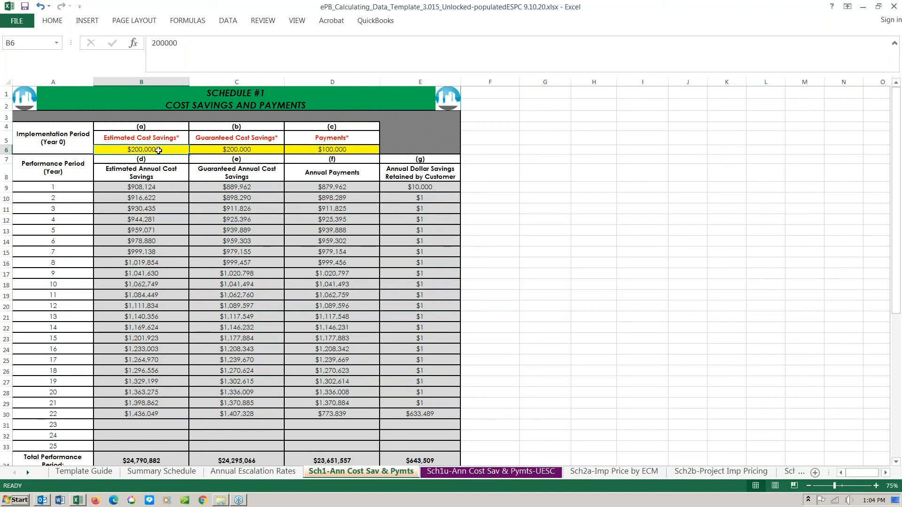
{"action": "scroll", "coordinate": [579, 245], "scroll_direction": "down", "scroll_amount": 1}
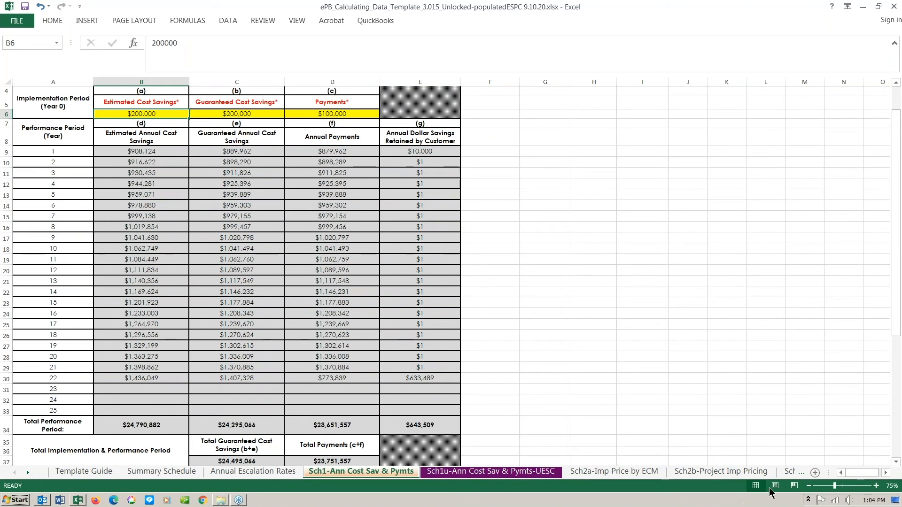
{"action": "left_click", "coordinate": [792, 473]}
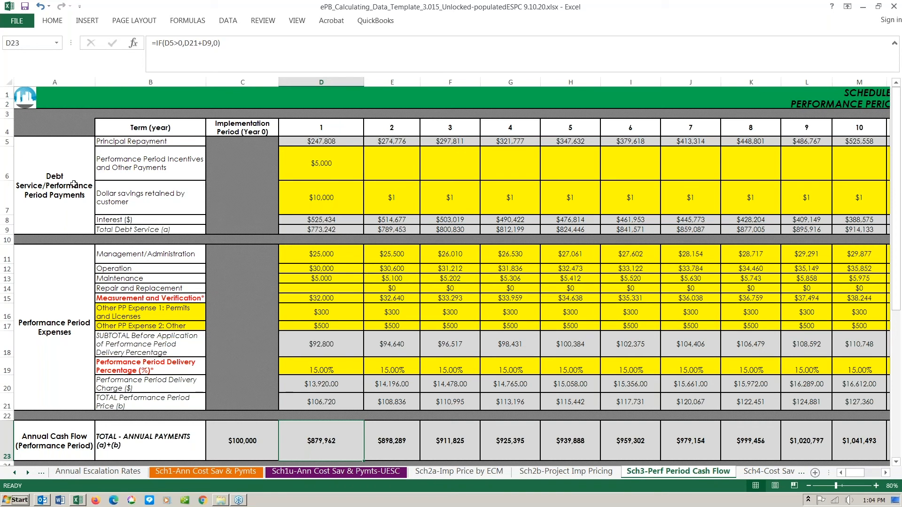
{"action": "left_click", "coordinate": [136, 142]}
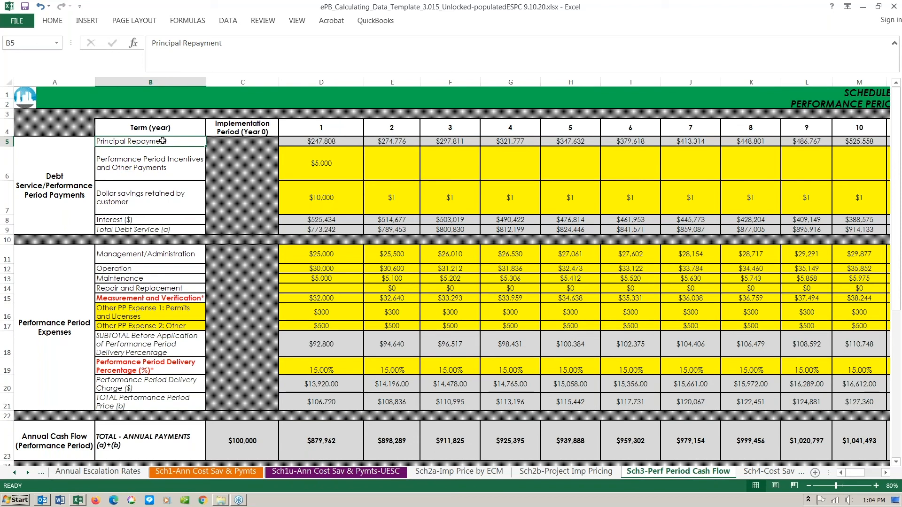
{"action": "left_click", "coordinate": [166, 219]}
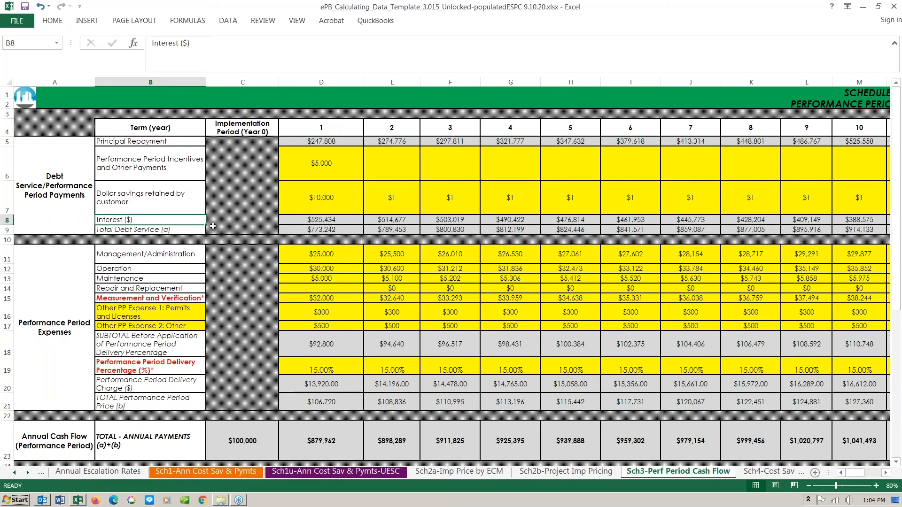
{"action": "left_click", "coordinate": [189, 162]}
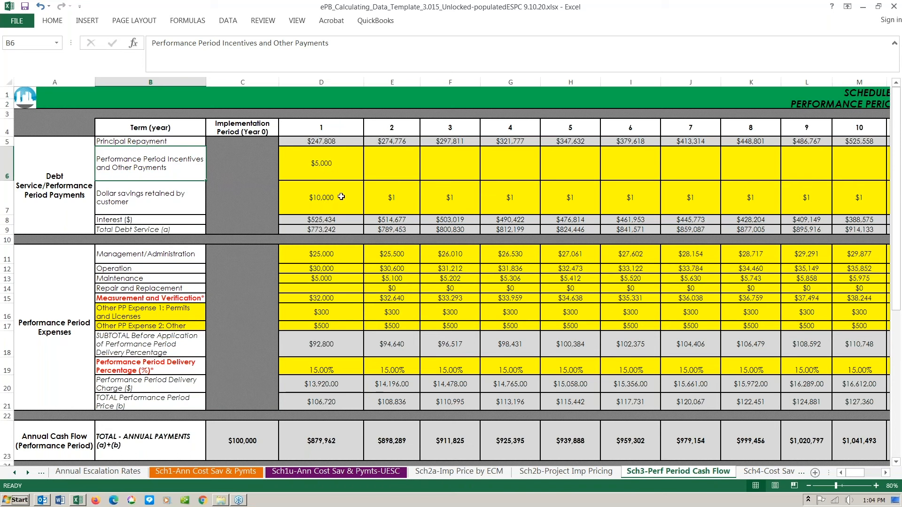
{"action": "left_click", "coordinate": [327, 219]}
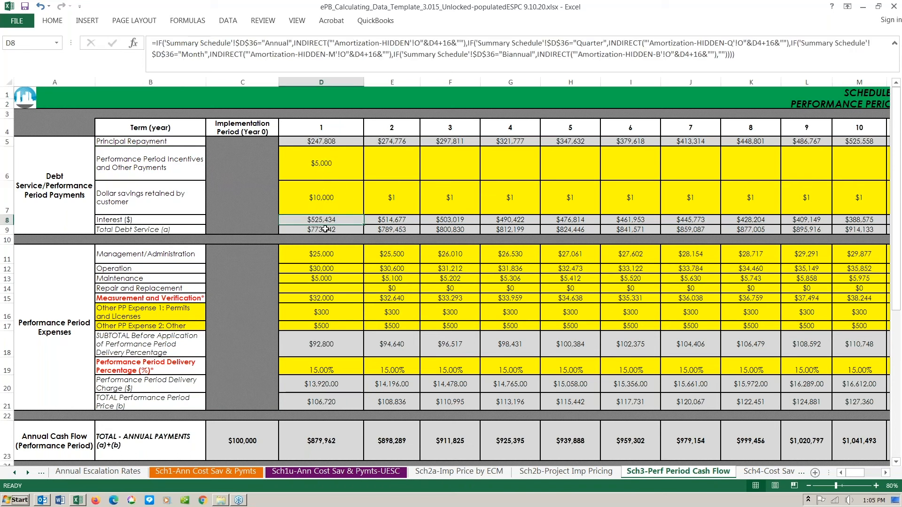
{"action": "left_click", "coordinate": [325, 229]}
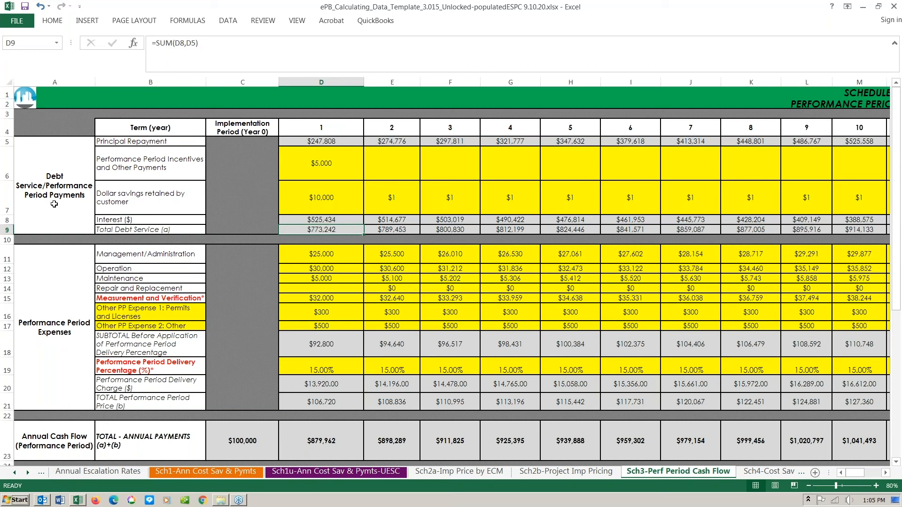
{"action": "left_click", "coordinate": [57, 324]}
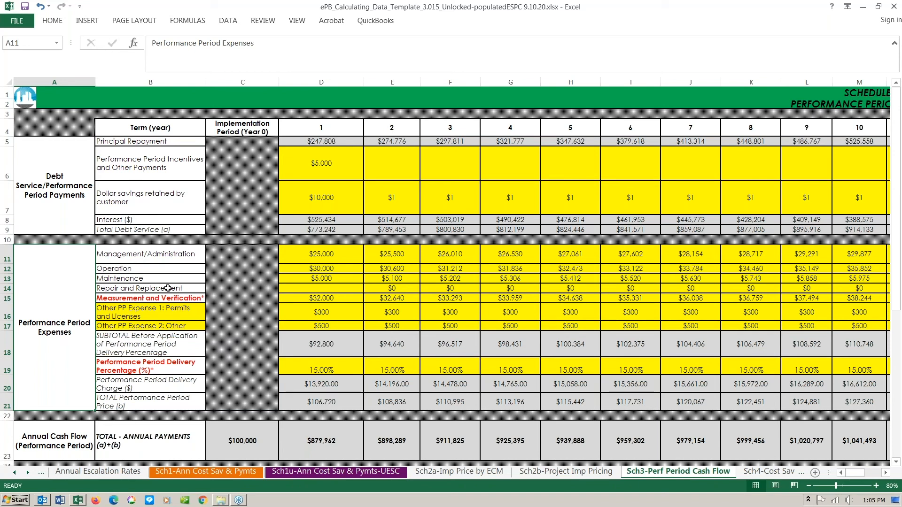
{"action": "left_click", "coordinate": [174, 299]}
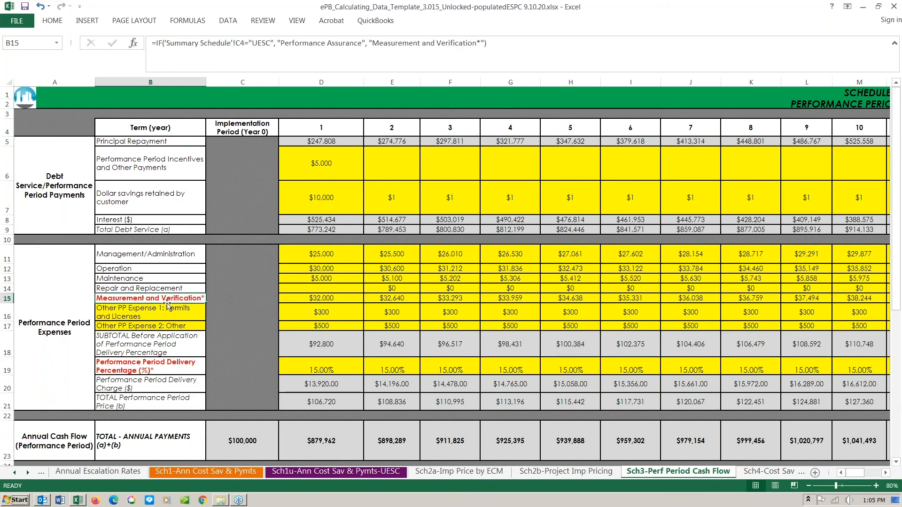
{"action": "left_click", "coordinate": [320, 299]}
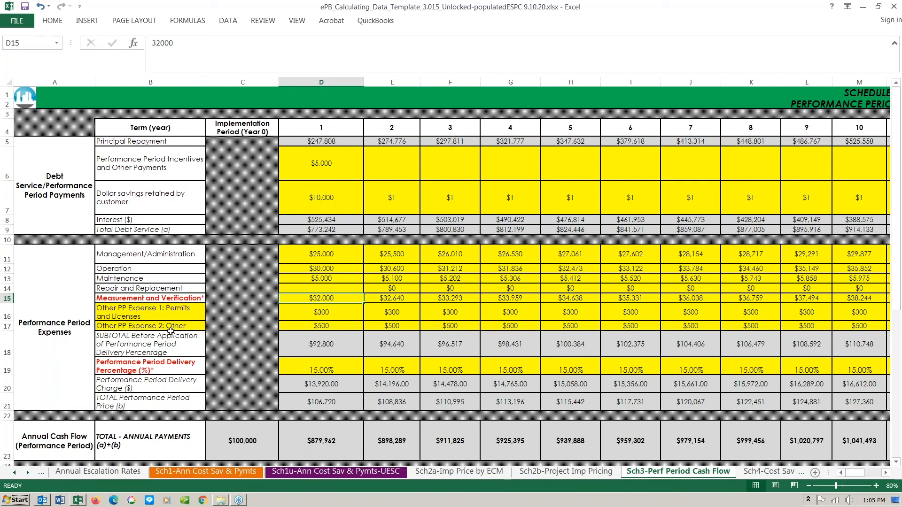
{"action": "left_click", "coordinate": [167, 350]}
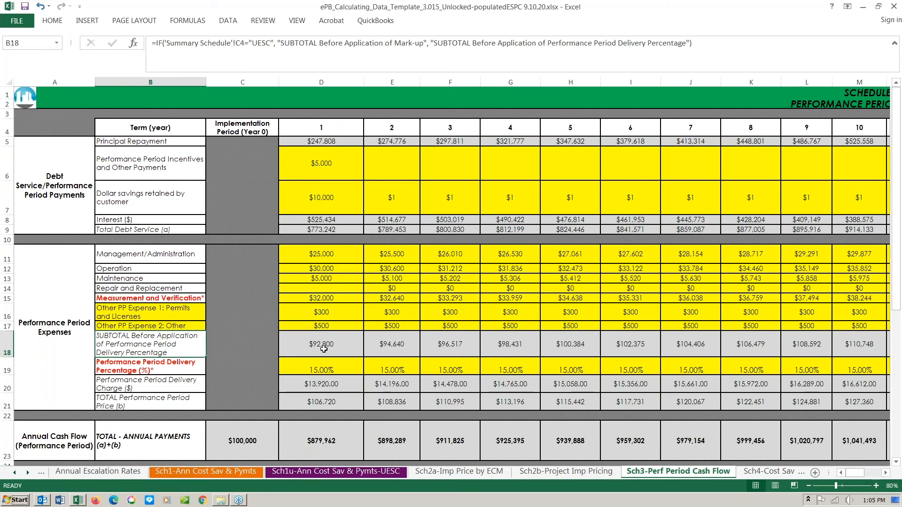
{"action": "left_click", "coordinate": [324, 349]}
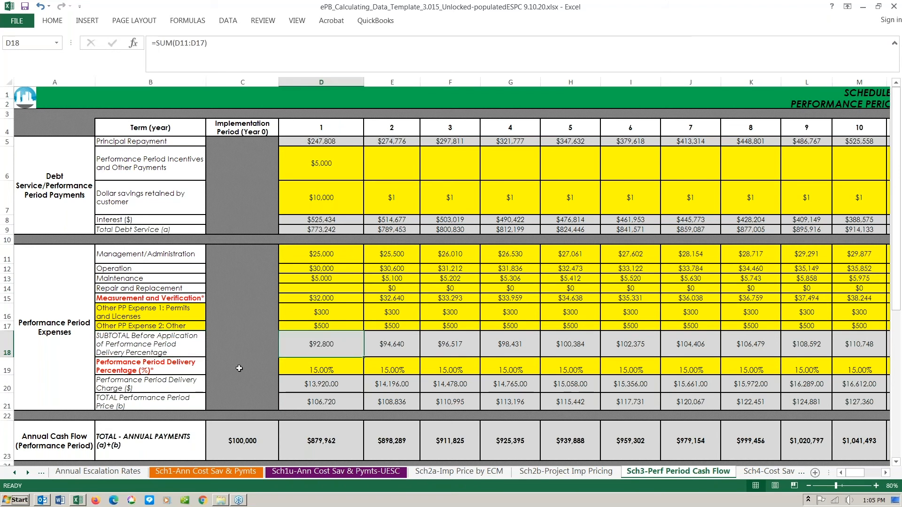
{"action": "left_click", "coordinate": [174, 368]}
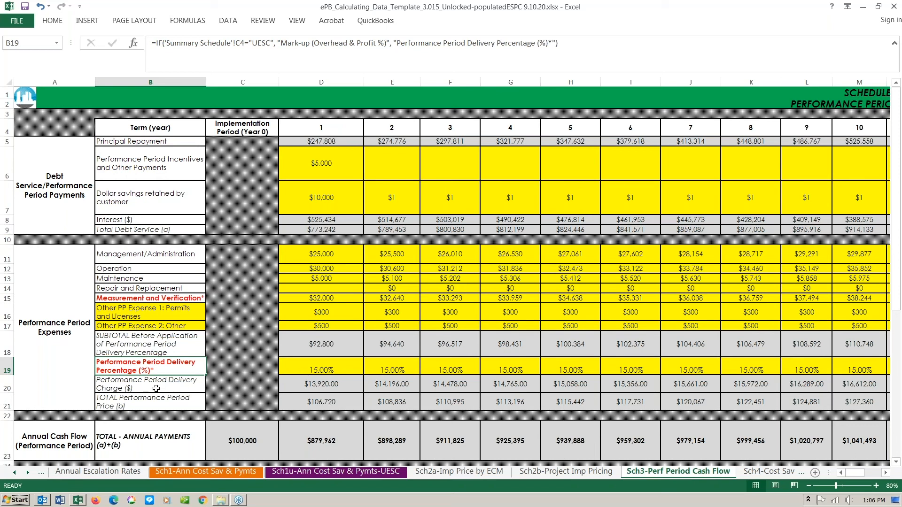
{"action": "left_click", "coordinate": [190, 385]}
{"action": "left_click", "coordinate": [341, 383]}
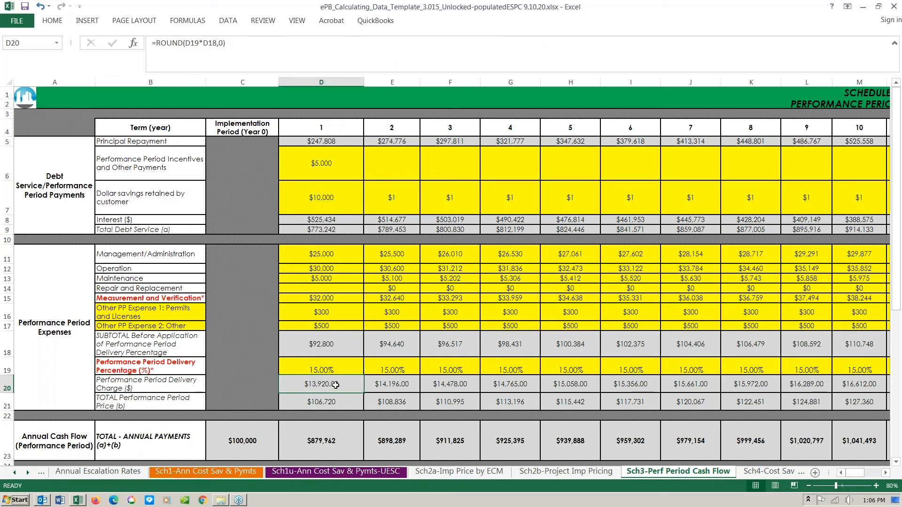
{"action": "left_click", "coordinate": [332, 402]}
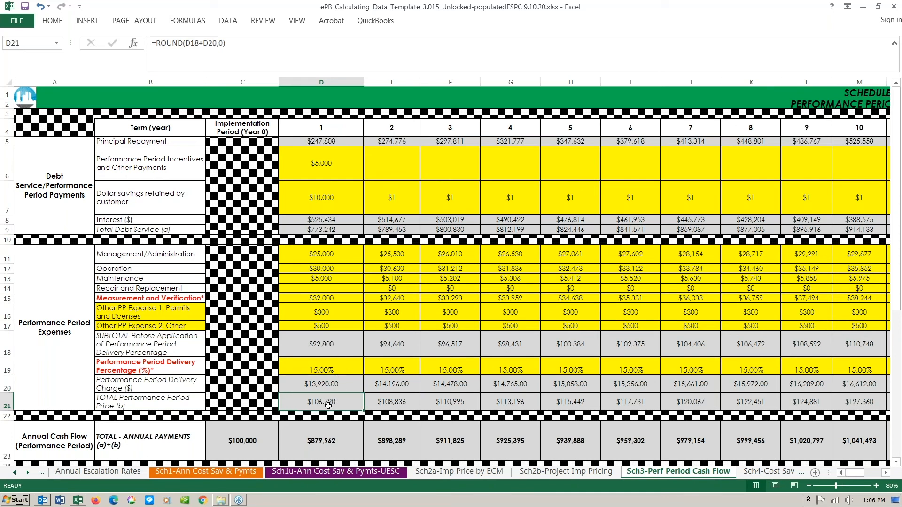
{"action": "left_click", "coordinate": [313, 440]}
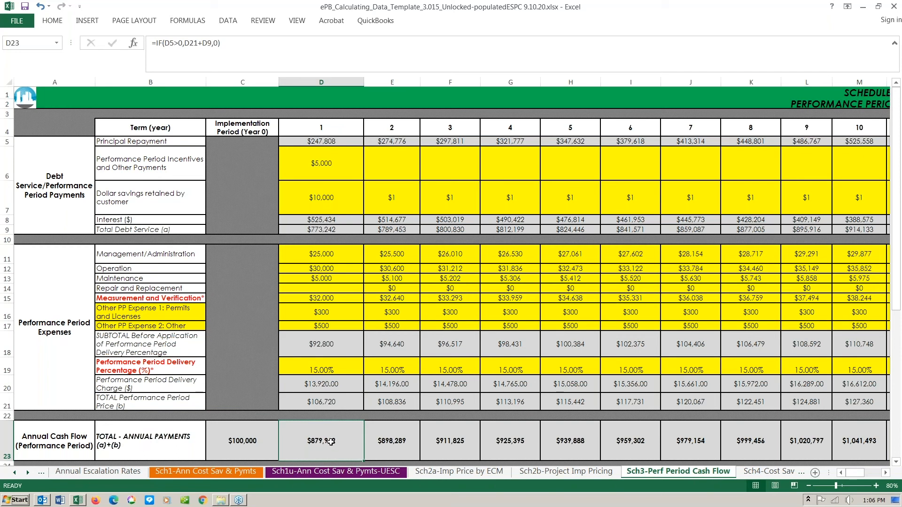
{"action": "scroll", "coordinate": [329, 441], "scroll_direction": "down", "scroll_amount": 1}
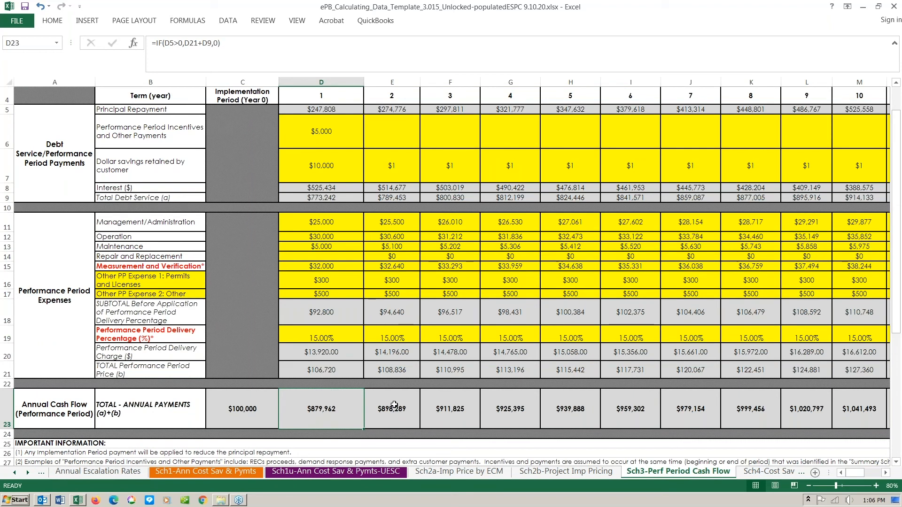
{"action": "scroll", "coordinate": [394, 405], "scroll_direction": "up", "scroll_amount": 1}
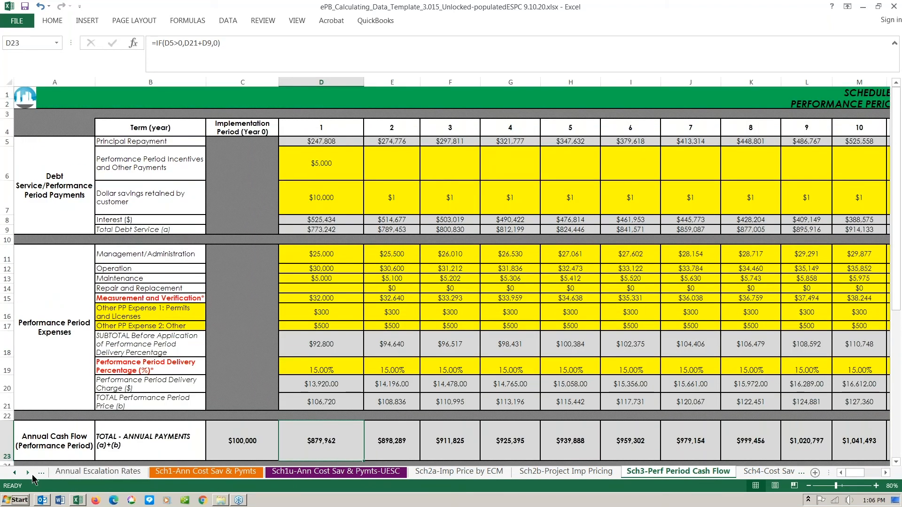
{"action": "left_click", "coordinate": [29, 473]}
{"action": "left_click", "coordinate": [30, 472]}
{"action": "left_click", "coordinate": [31, 471]}
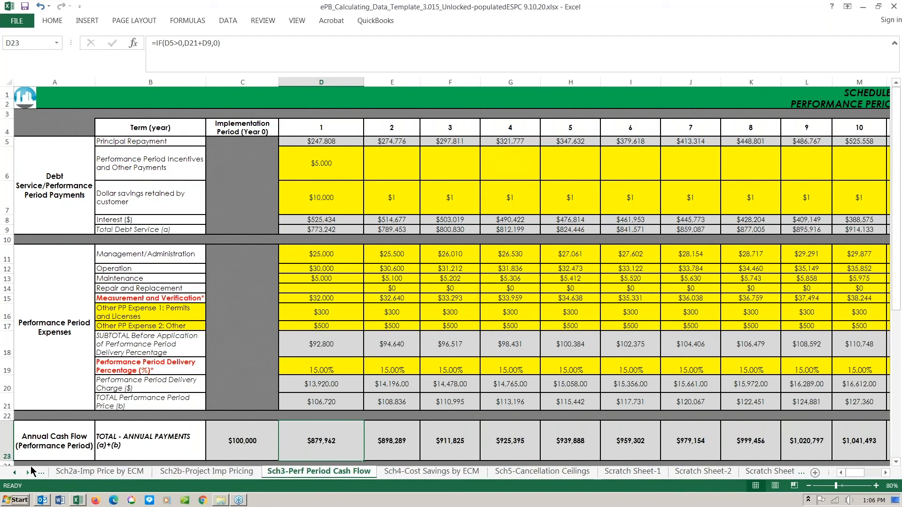
- Review the Sch5-Cancellation Ceilings table and its Important Information notes
{"action": "left_click", "coordinate": [518, 476]}
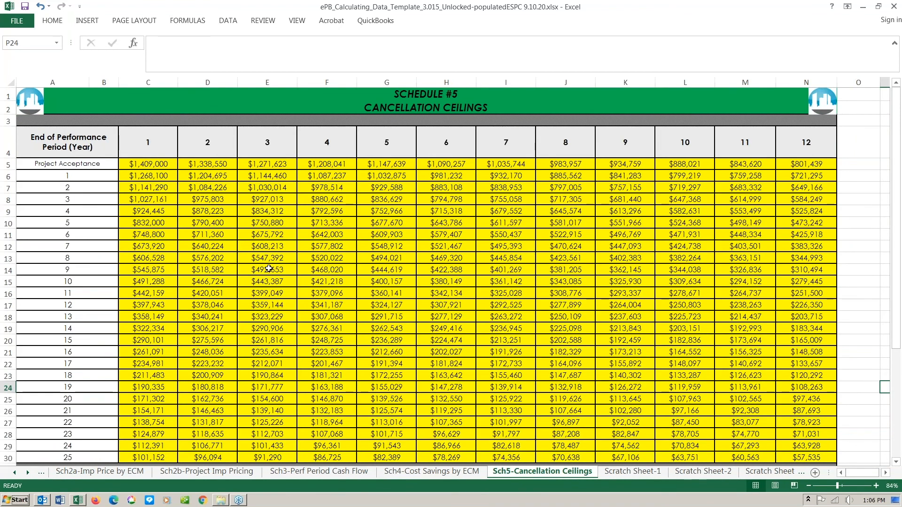
{"action": "scroll", "coordinate": [269, 267], "scroll_direction": "down", "scroll_amount": 1}
{"action": "scroll", "coordinate": [269, 268], "scroll_direction": "down", "scroll_amount": 1}
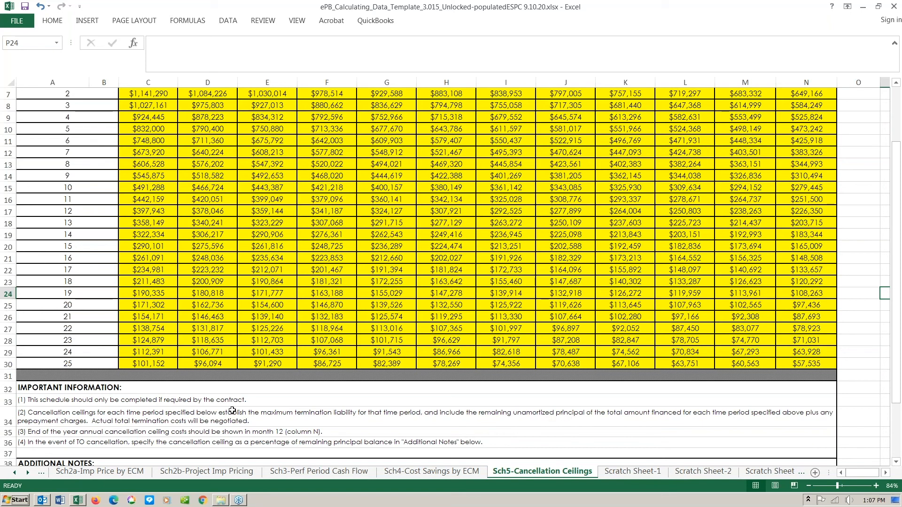
{"action": "scroll", "coordinate": [258, 415], "scroll_direction": "up", "scroll_amount": 2}
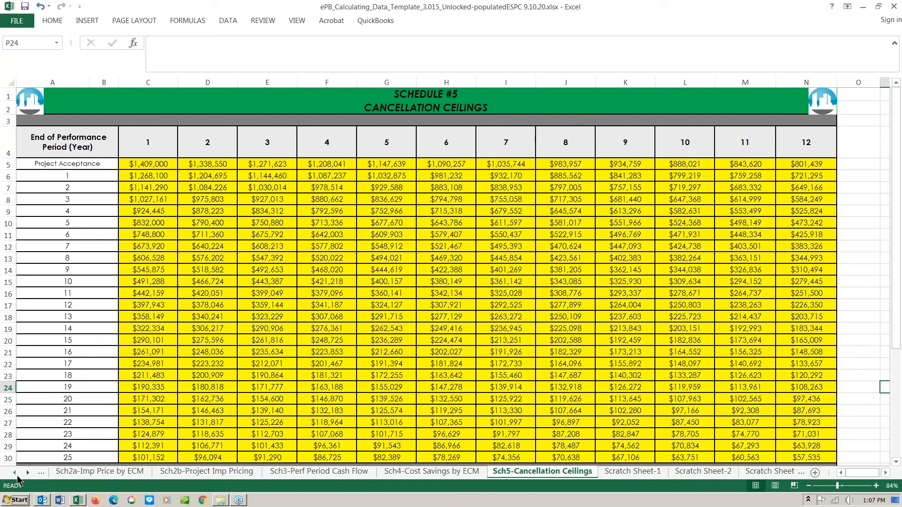
{"action": "left_click", "coordinate": [16, 475]}
- Scroll the sheet tabs back and return to the top of the Summary Schedule sheet
{"action": "left_click", "coordinate": [16, 474]}
{"action": "left_click", "coordinate": [15, 475]}
{"action": "left_click", "coordinate": [153, 472]}
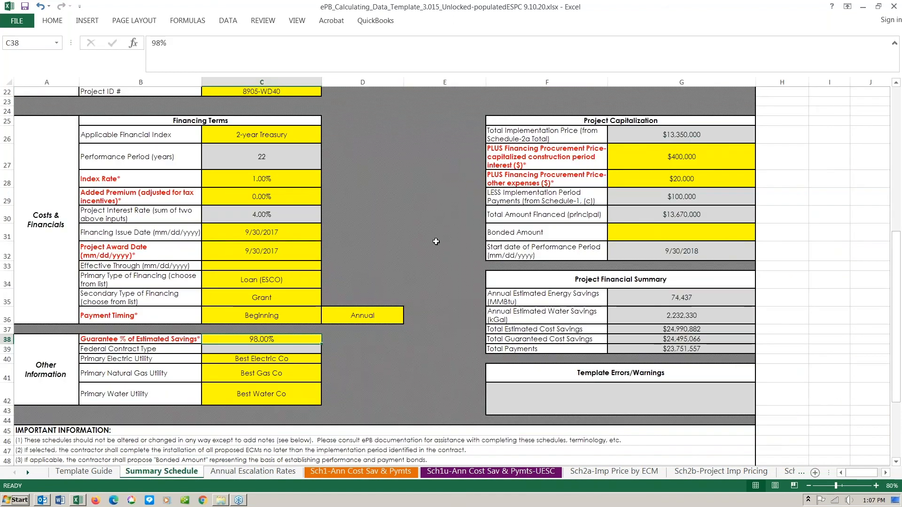
{"action": "scroll", "coordinate": [436, 242], "scroll_direction": "up", "scroll_amount": 7}
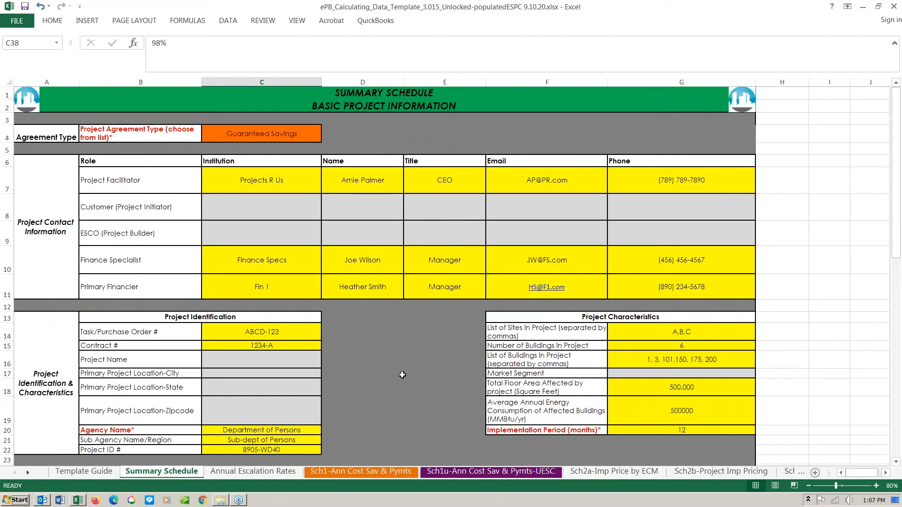
{"action": "scroll", "coordinate": [401, 373], "scroll_direction": "down", "scroll_amount": 2}
{"action": "scroll", "coordinate": [401, 373], "scroll_direction": "up", "scroll_amount": 2}
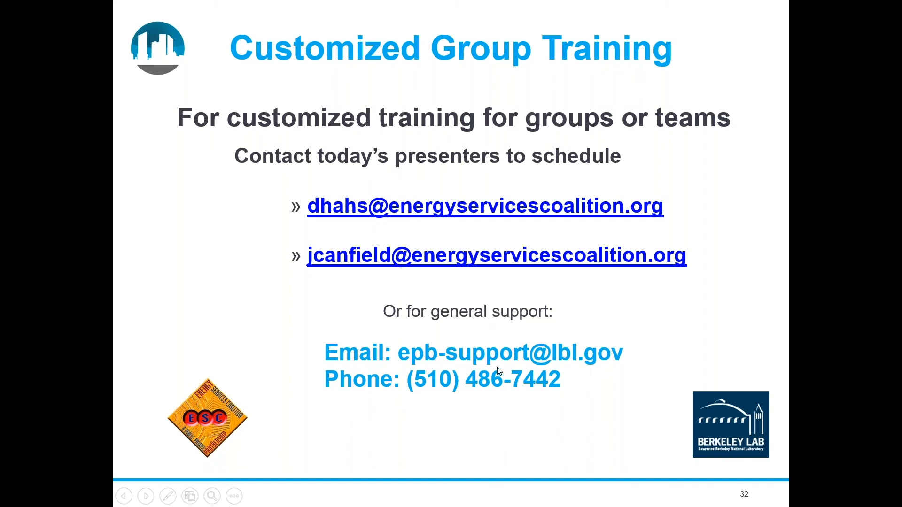
- End the PowerPoint slide show and sign in on the eProjectBuilder login page in Chrome
{"action": "key", "text": "Escape"}
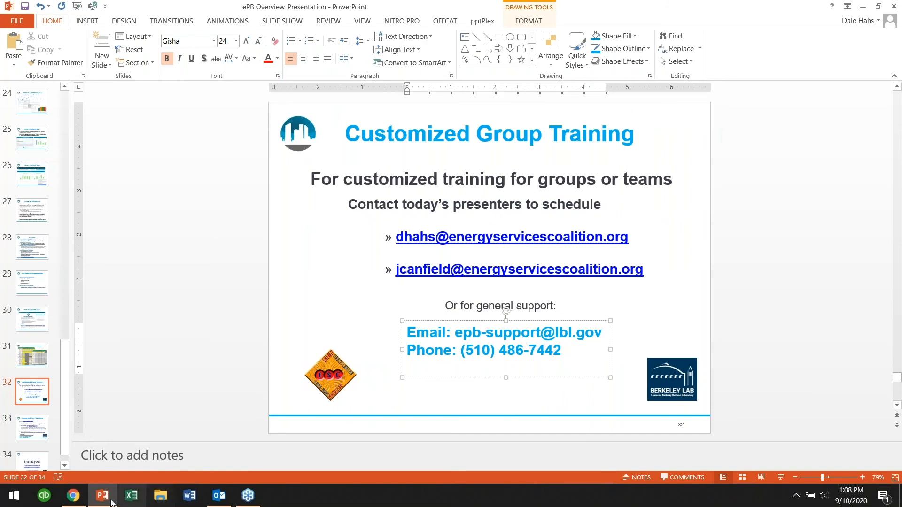
{"action": "left_click", "coordinate": [73, 496]}
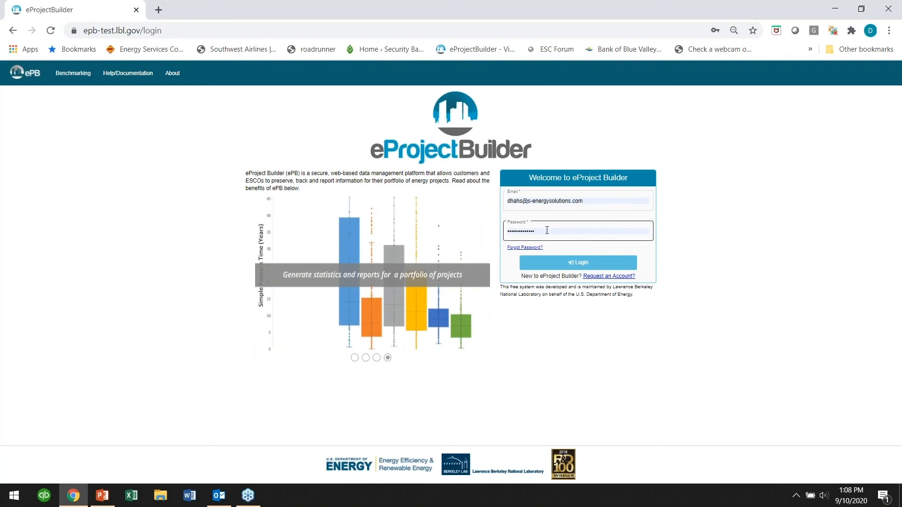
{"action": "left_click", "coordinate": [566, 264]}
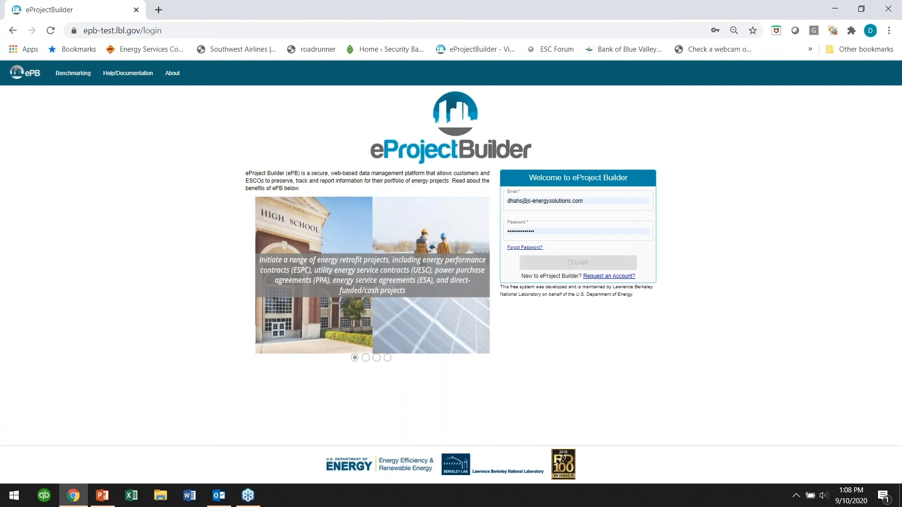
- Open eProject Builder's Account Verification email from the Outlook Inbox in its own window
{"action": "left_click", "coordinate": [220, 497]}
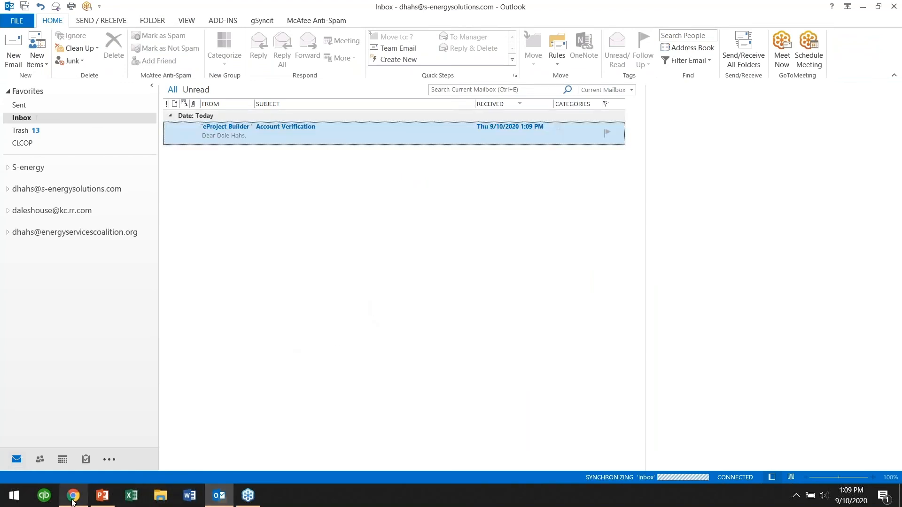
{"action": "left_click", "coordinate": [73, 497]}
{"action": "left_click", "coordinate": [220, 497]}
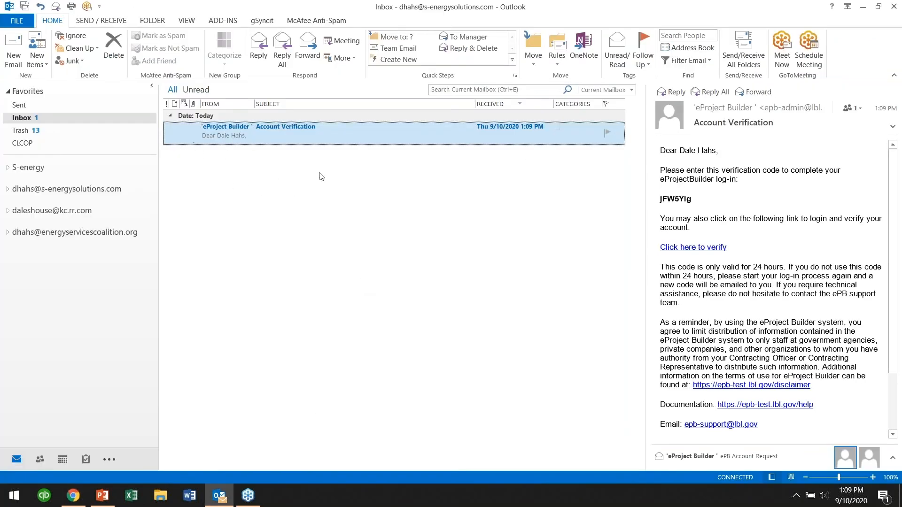
{"action": "double_click", "coordinate": [269, 137]}
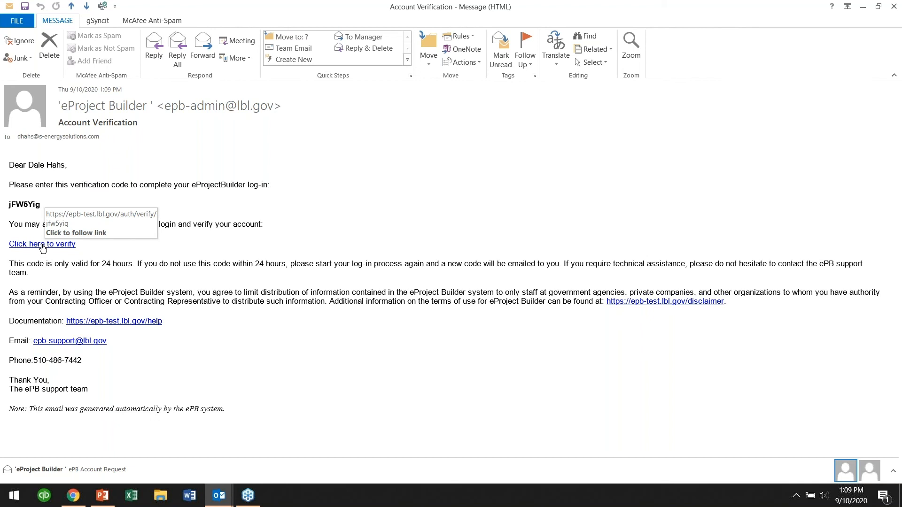
- Follow the email's verify link and submit the verification code on eProjectBuilder
{"action": "left_click", "coordinate": [42, 244]}
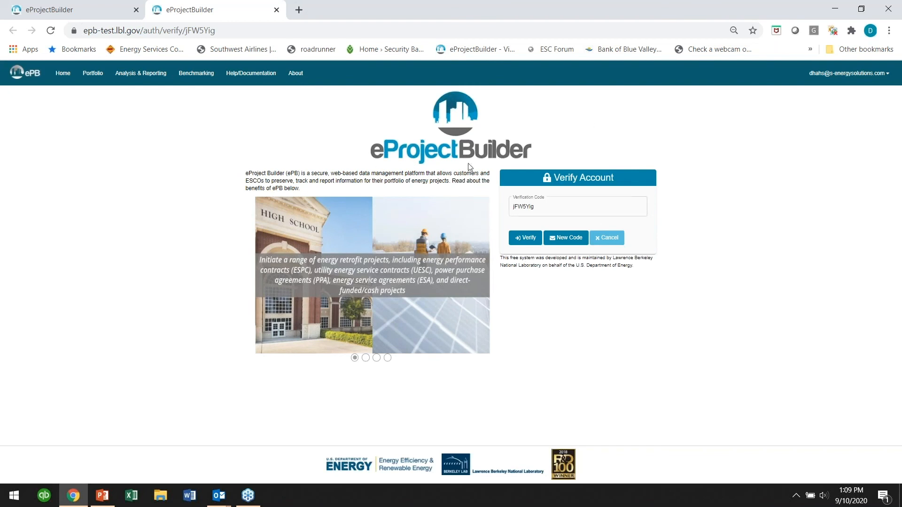
{"action": "left_click", "coordinate": [530, 243]}
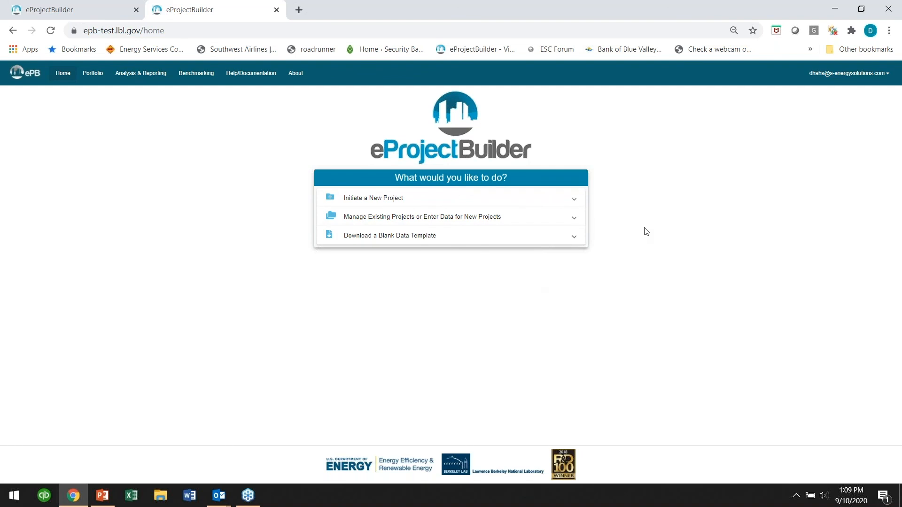
- Start a new project named Palmer Campus in the State/Local Government market segment
{"action": "left_click", "coordinate": [575, 200]}
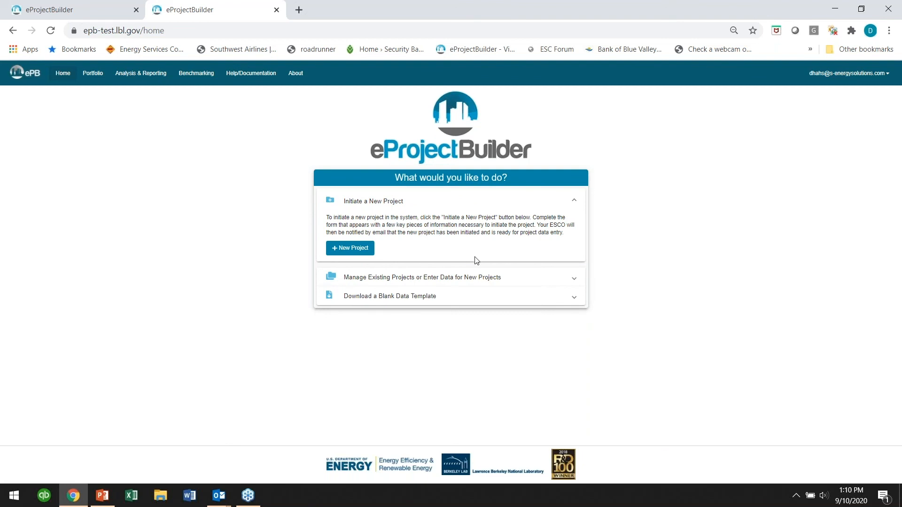
{"action": "left_click", "coordinate": [349, 249]}
{"action": "left_click", "coordinate": [356, 205]}
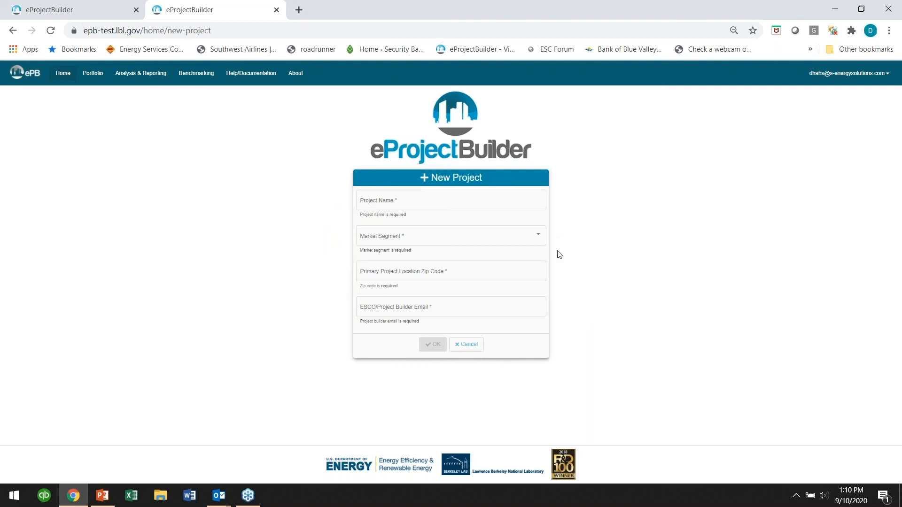
{"action": "left_click", "coordinate": [374, 202]}
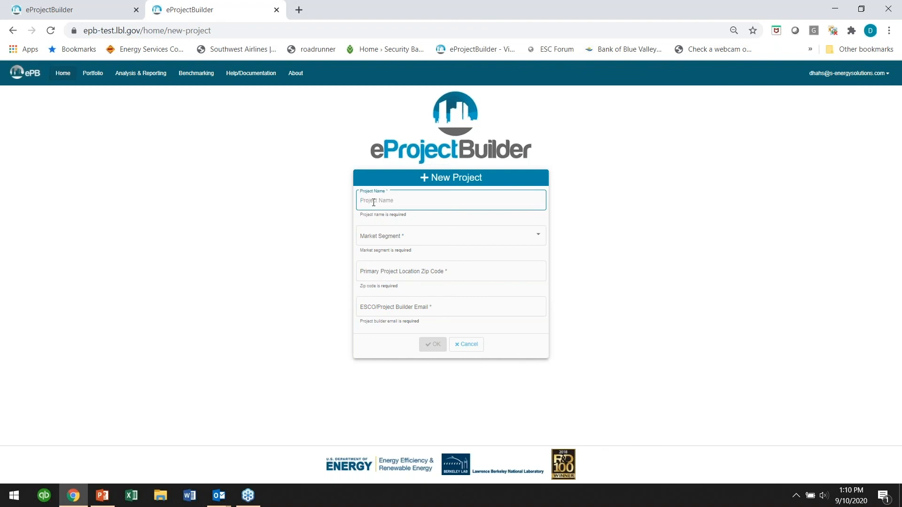
{"action": "type", "text": "Falm"}
{"action": "type", "text": "er Campu"}
{"action": "left_click", "coordinate": [418, 237]}
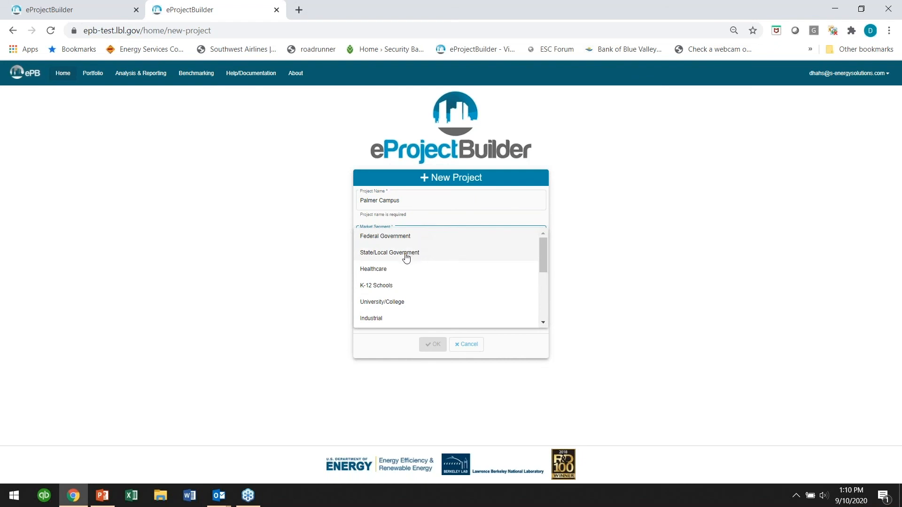
{"action": "left_click", "coordinate": [405, 255]}
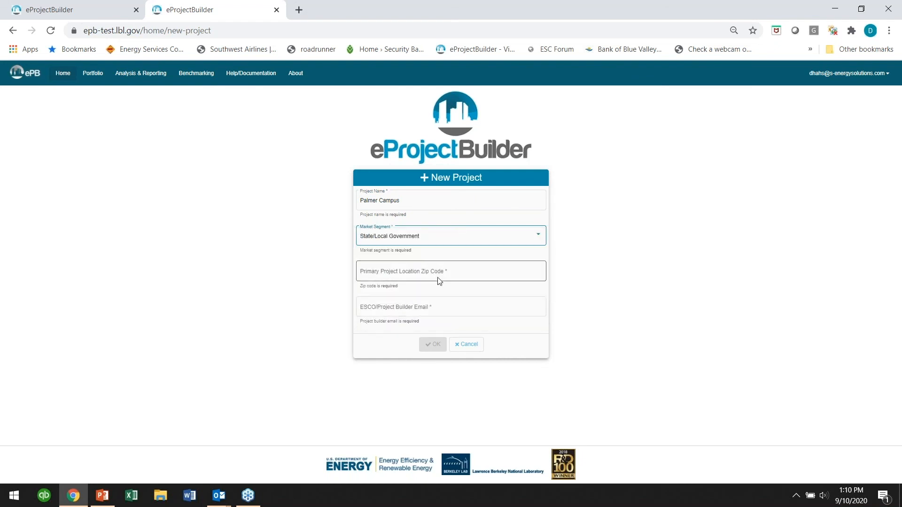
- Fill in the saved project zip code and the ESCO contact's e-mail, then create the project
{"action": "left_click", "coordinate": [455, 278]}
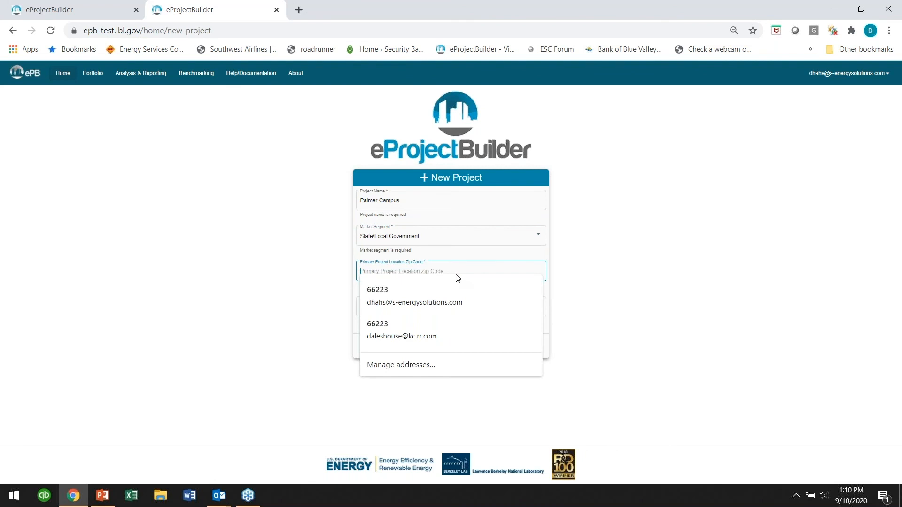
{"action": "left_click", "coordinate": [381, 290]}
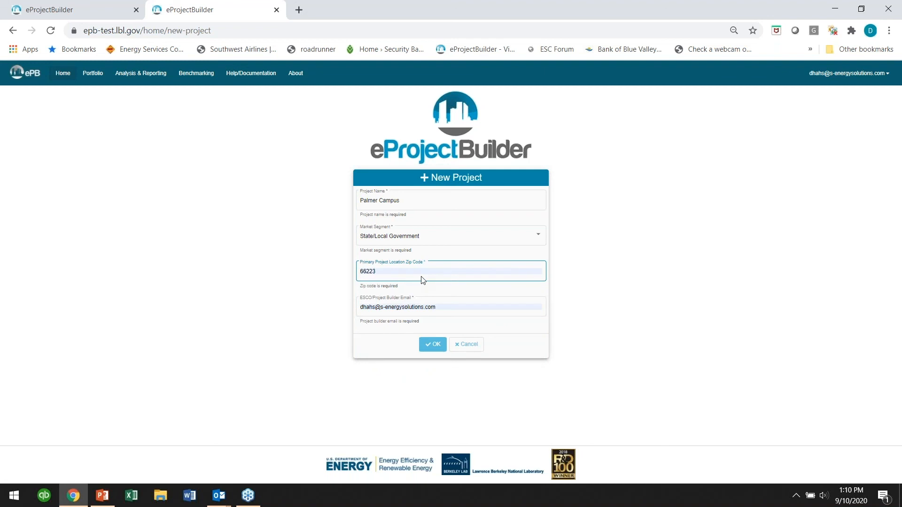
{"action": "left_click", "coordinate": [440, 308]}
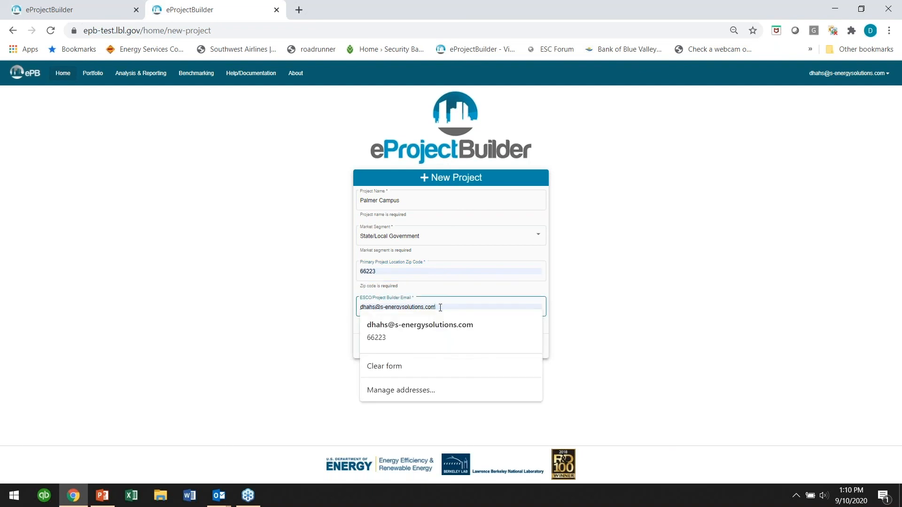
{"action": "key", "text": "BackSpace"}
{"action": "key", "text": "BackSpace"}
{"action": "key", "text": "BackSpace"}
{"action": "key", "text": "BackSpace"}
{"action": "key", "text": "BackSpace"}
{"action": "key", "text": "BackSpace"}
{"action": "key", "text": "BackSpace"}
{"action": "key", "text": "BackSpace"}
{"action": "key", "text": "BackSpace"}
{"action": "key", "text": "BackSpace"}
{"action": "key", "text": "BackSpace"}
{"action": "key", "text": "BackSpace"}
{"action": "key", "text": "BackSpace"}
{"action": "key", "text": "BackSpace"}
{"action": "key", "text": "BackSpace"}
{"action": "key", "text": "BackSpace"}
{"action": "key", "text": "BackSpace"}
{"action": "key", "text": "BackSpace"}
{"action": "key", "text": "BackSpace"}
{"action": "key", "text": "BackSpace"}
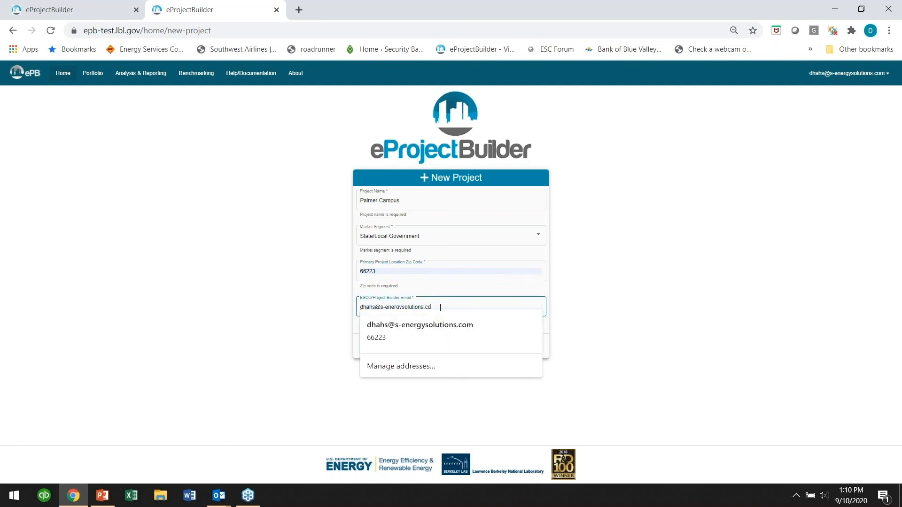
{"action": "type", "text": "j"}
{"action": "key", "text": "BackSpace"}
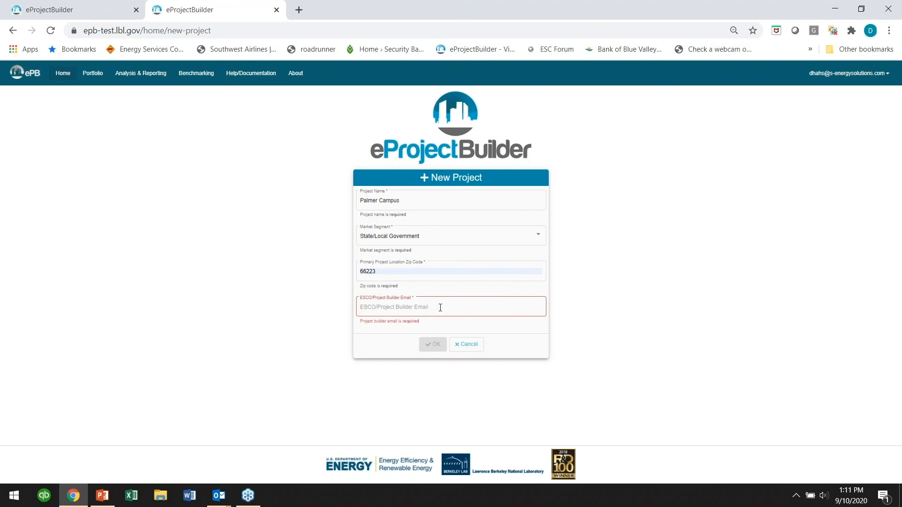
{"action": "type", "text": "jcar"}
{"action": "key", "text": "BackSpace"}
{"action": "key", "text": "BackSpace"}
{"action": "key", "text": "BackSpace"}
{"action": "key", "text": "BackSpace"}
{"action": "type", "text": "ea"}
{"action": "key", "text": "BackSpace"}
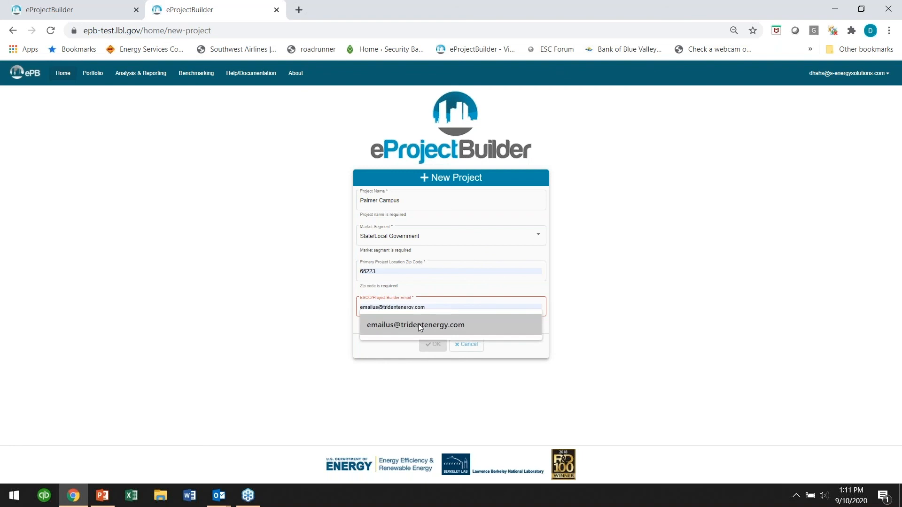
{"action": "left_click", "coordinate": [418, 324]}
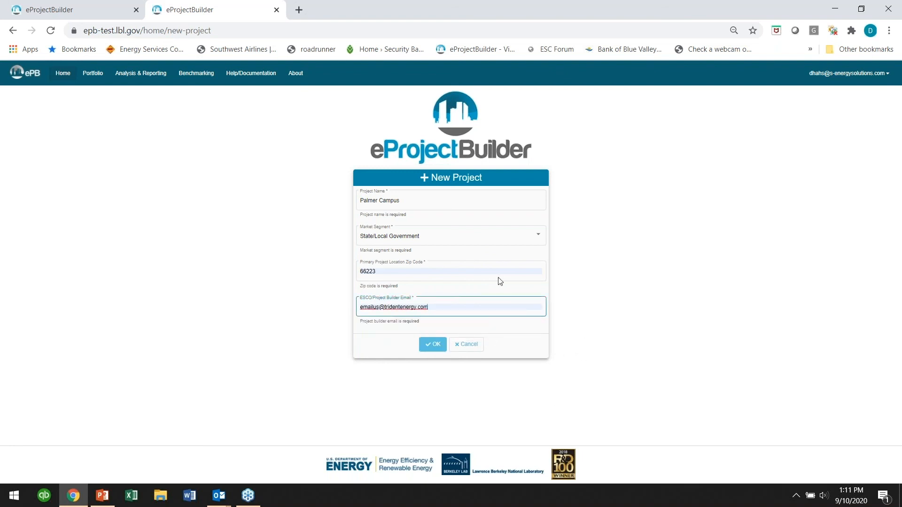
{"action": "left_click", "coordinate": [433, 347]}
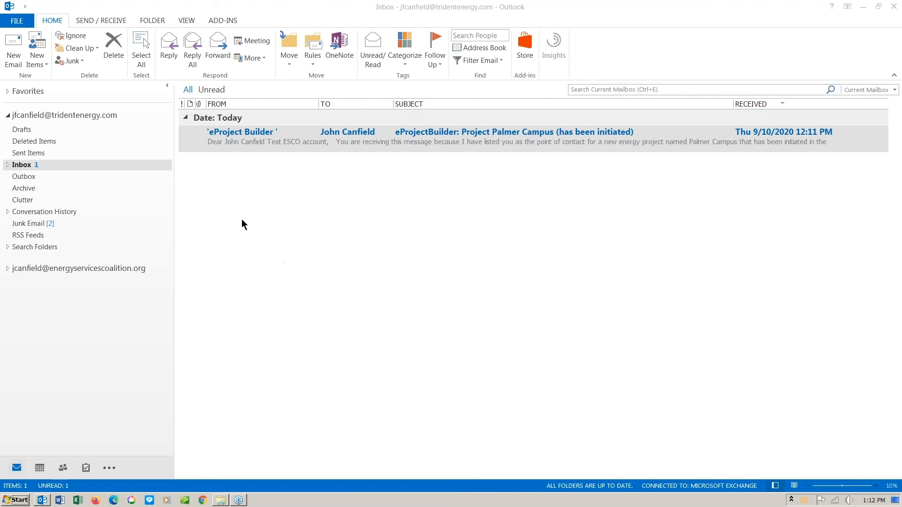
- Open the 'Project Palmer Campus has been initiated' email in the Outlook inbox
{"action": "double_click", "coordinate": [305, 139]}
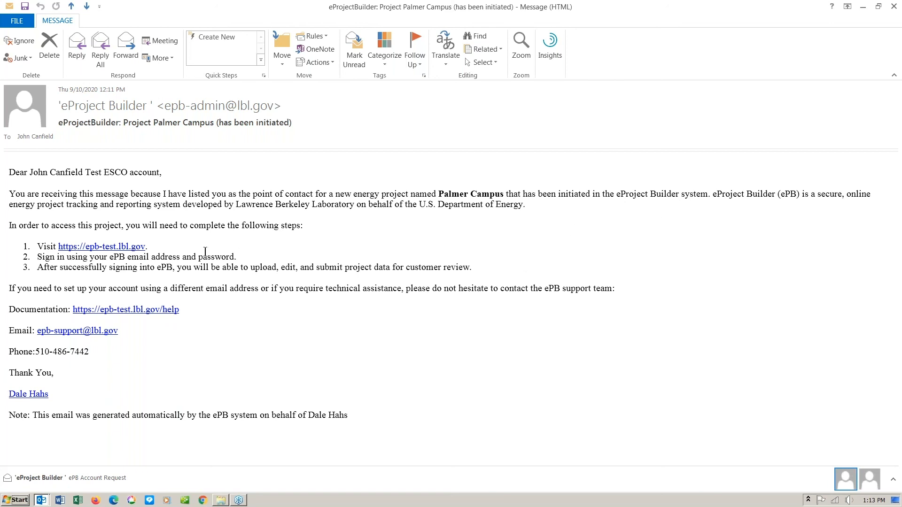
- Follow the emailed epb-test.lbl.gov link and log in with the ESCO's saved login, ready for the verification code
{"action": "left_click", "coordinate": [100, 249]}
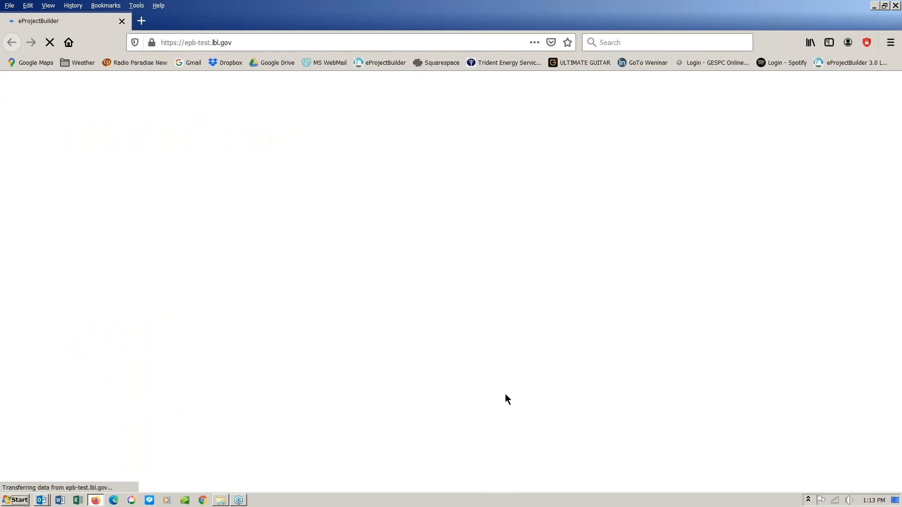
{"action": "left_click", "coordinate": [610, 279]}
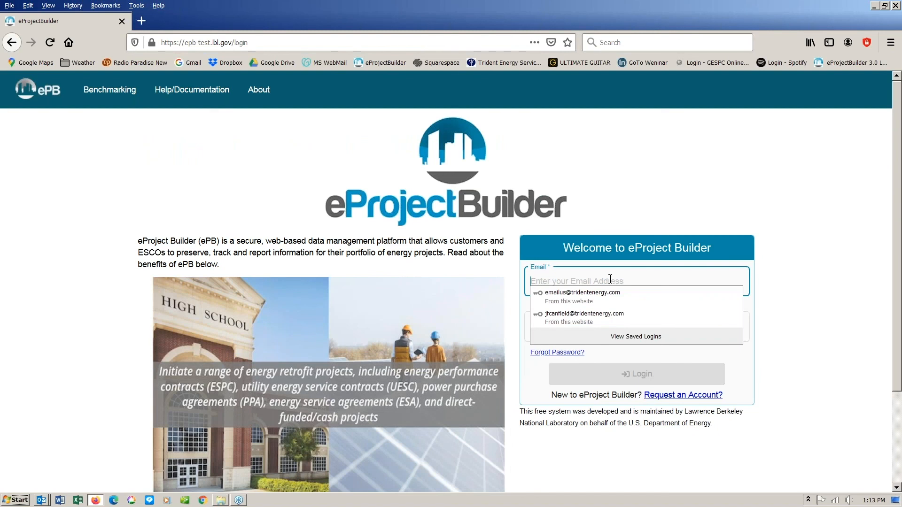
{"action": "left_click", "coordinate": [589, 295]}
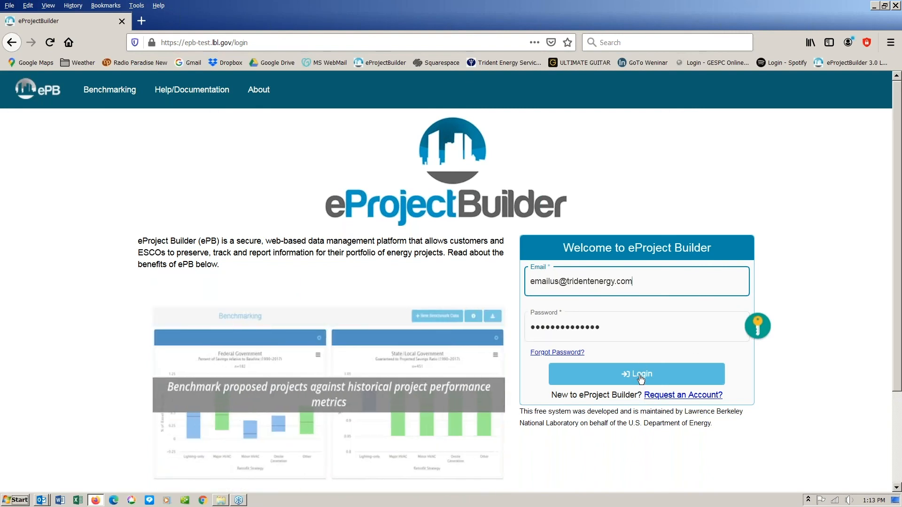
{"action": "left_click", "coordinate": [642, 378]}
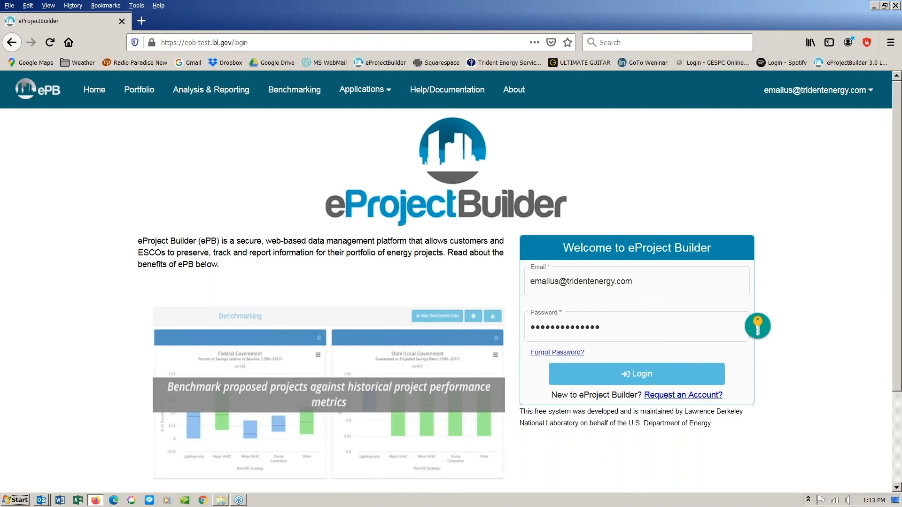
{"action": "left_click", "coordinate": [554, 289]}
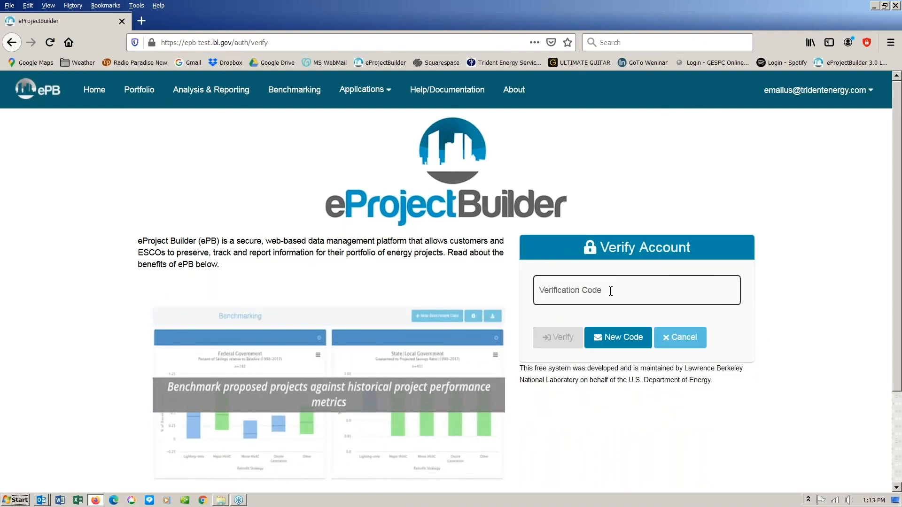
{"action": "left_click", "coordinate": [554, 289]}
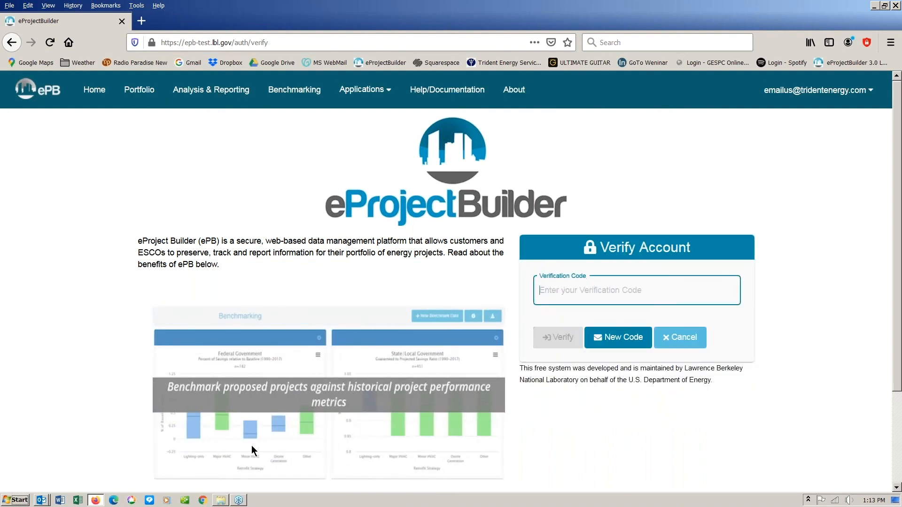
- Copy the verification code from the Account Verification email in Outlook
{"action": "left_click", "coordinate": [43, 500]}
{"action": "left_click", "coordinate": [65, 463]}
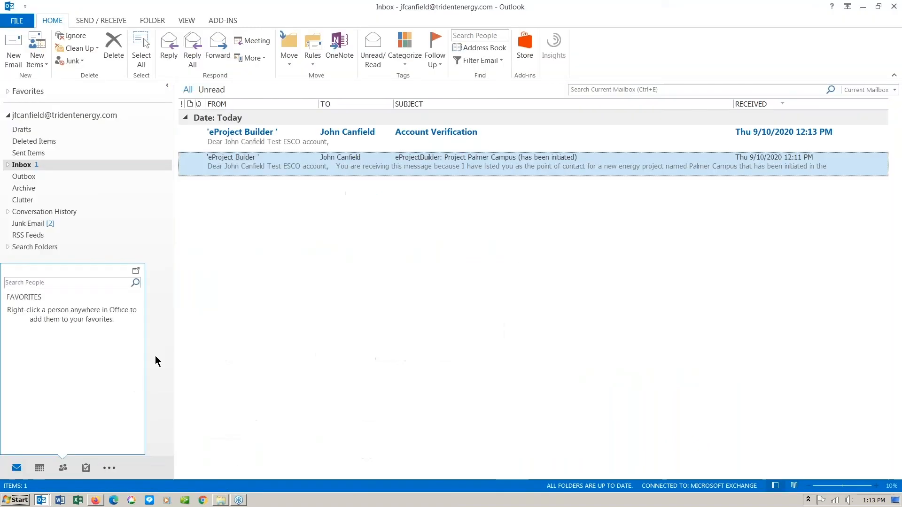
{"action": "double_click", "coordinate": [388, 139]}
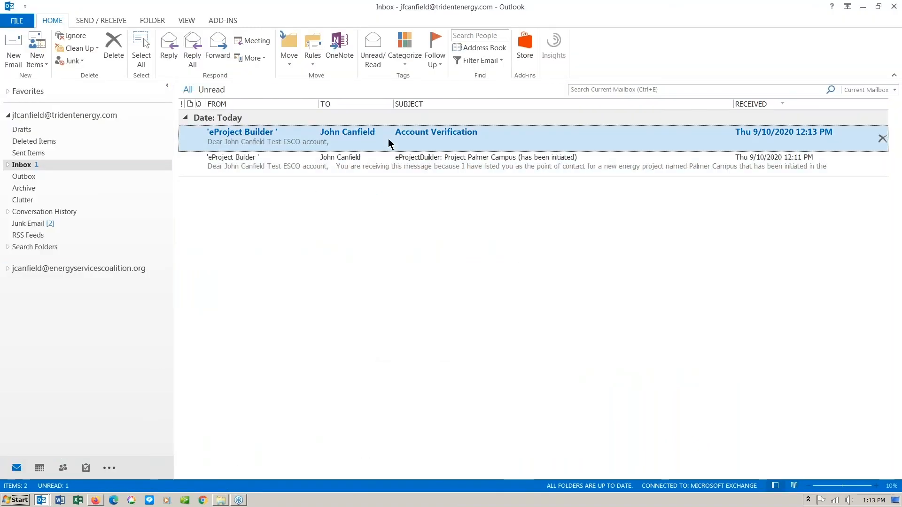
{"action": "left_click_drag", "start_coordinate": [49, 211], "coordinate": [7, 210]}
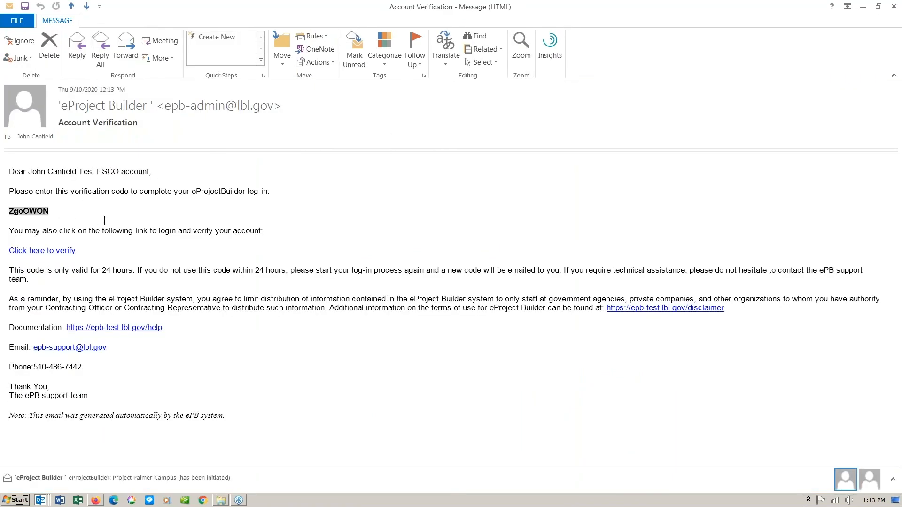
{"action": "key", "text": "ctrl+c"}
- Paste the code into Firefox's Verification Code field and verify to reach the eProjectBuilder home page
{"action": "left_click", "coordinate": [101, 502]}
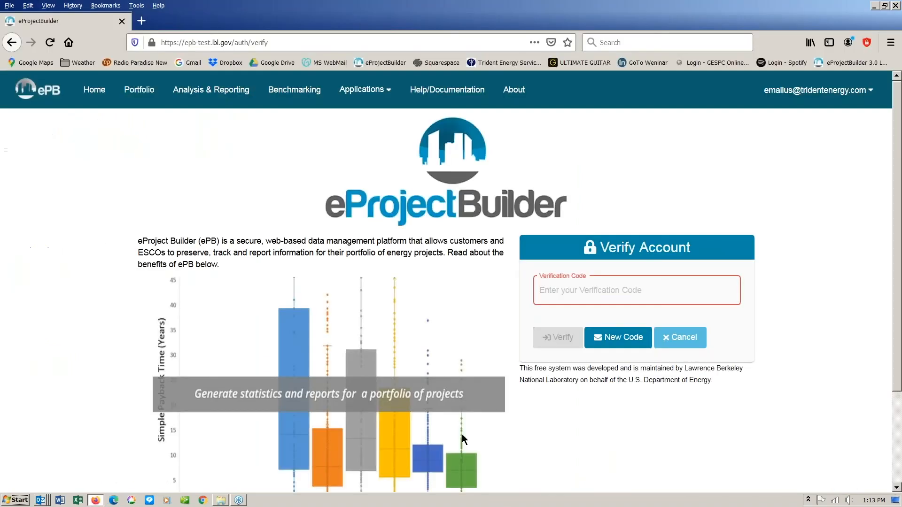
{"action": "key", "text": "ctrl+v"}
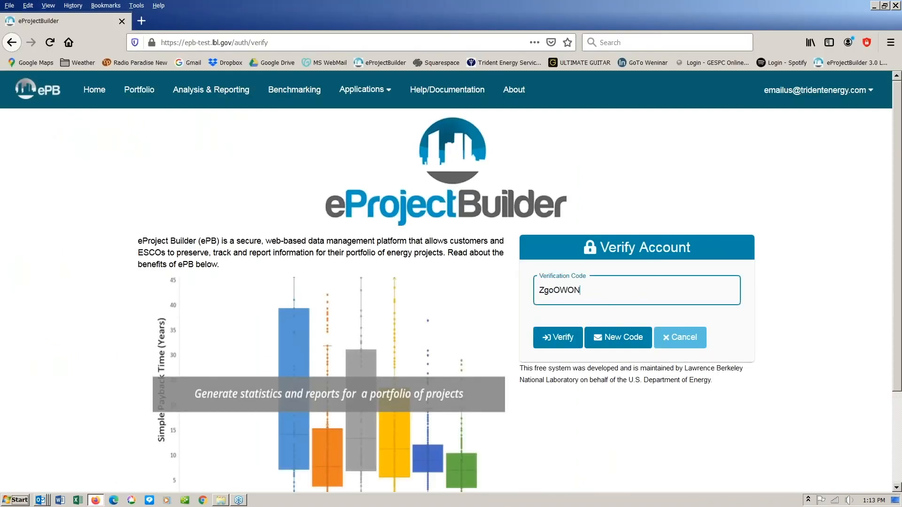
{"action": "left_click", "coordinate": [562, 342]}
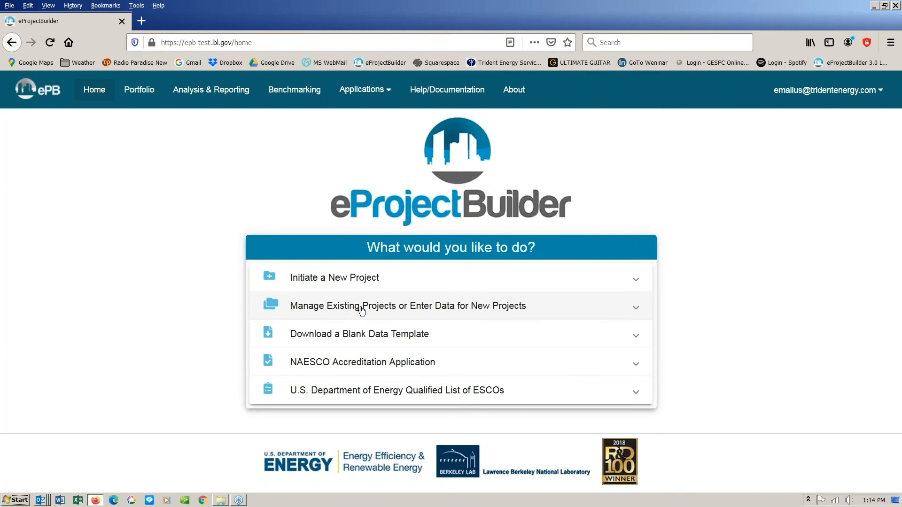
{"action": "left_click", "coordinate": [362, 310]}
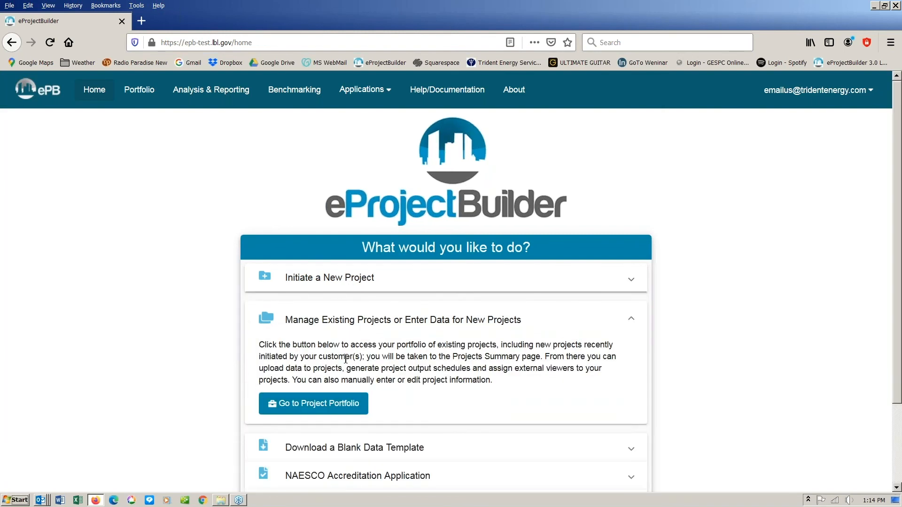
{"action": "left_click", "coordinate": [337, 406]}
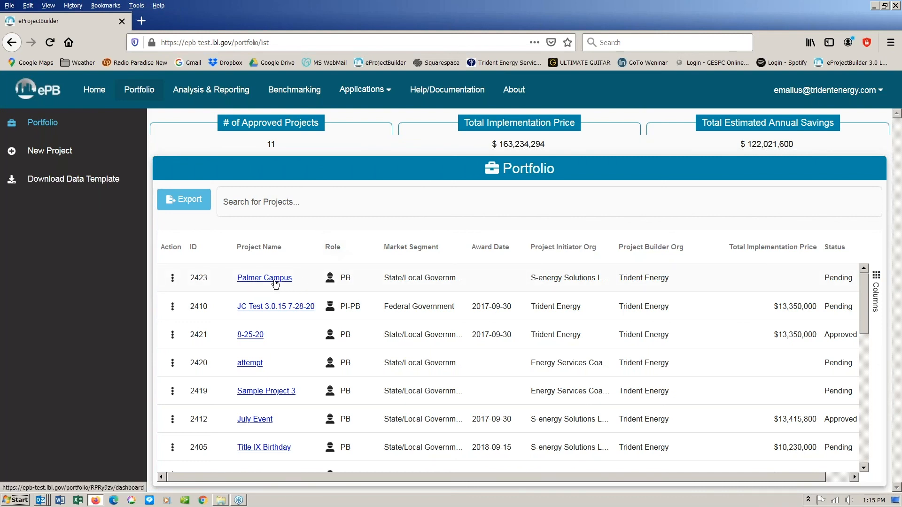
{"action": "left_click", "coordinate": [275, 282]}
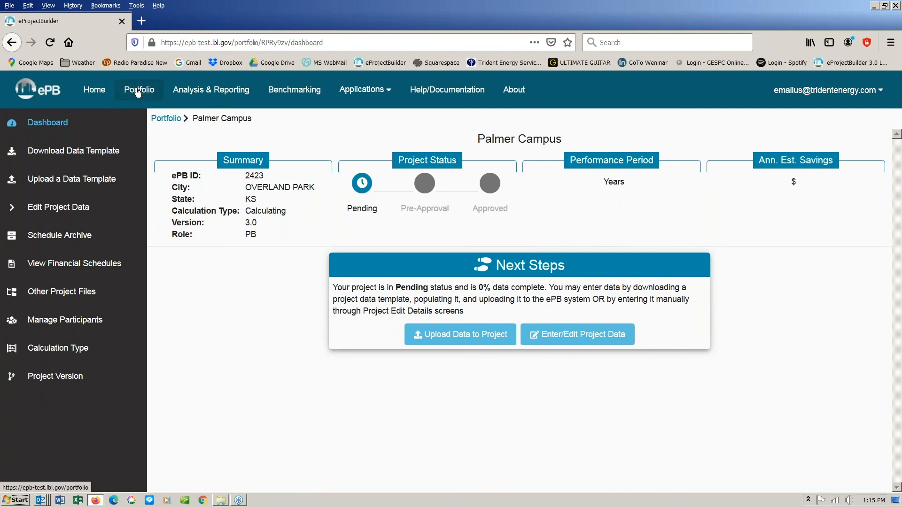
{"action": "left_click", "coordinate": [128, 89]}
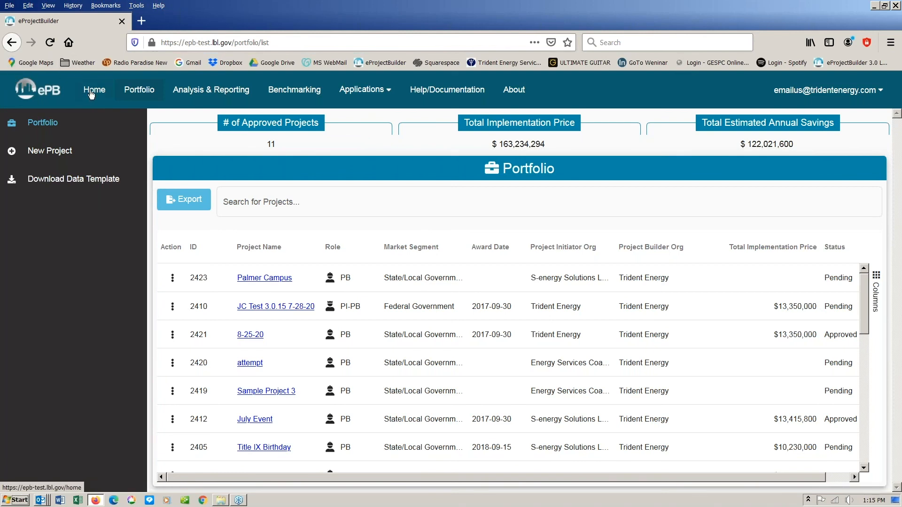
{"action": "left_click", "coordinate": [91, 91]}
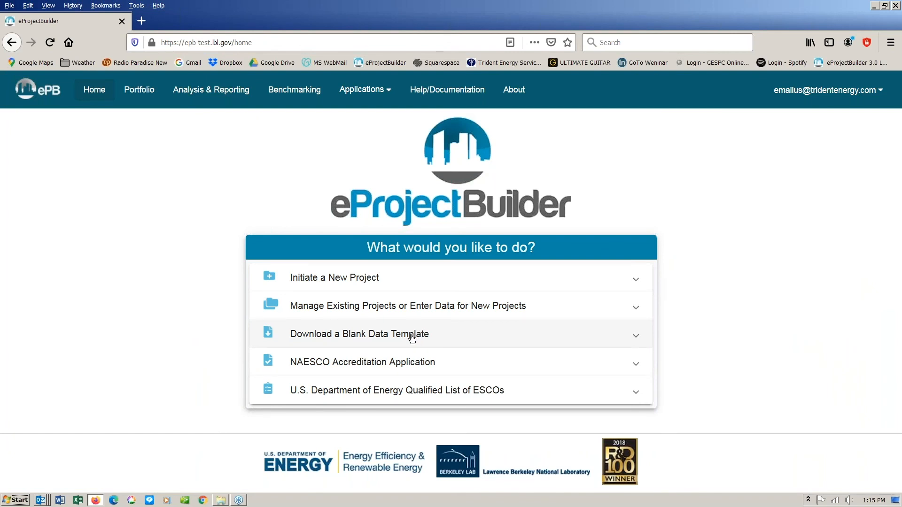
- Browse the Download Data Template page with its Template 3.0 options, then return to the Portfolio list
{"action": "left_click", "coordinate": [637, 340]}
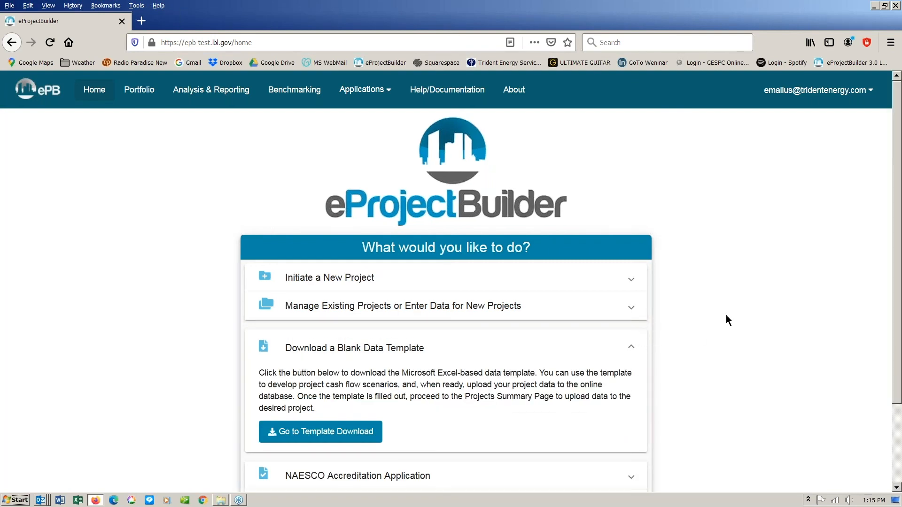
{"action": "scroll", "coordinate": [726, 317], "scroll_direction": "down", "scroll_amount": 2}
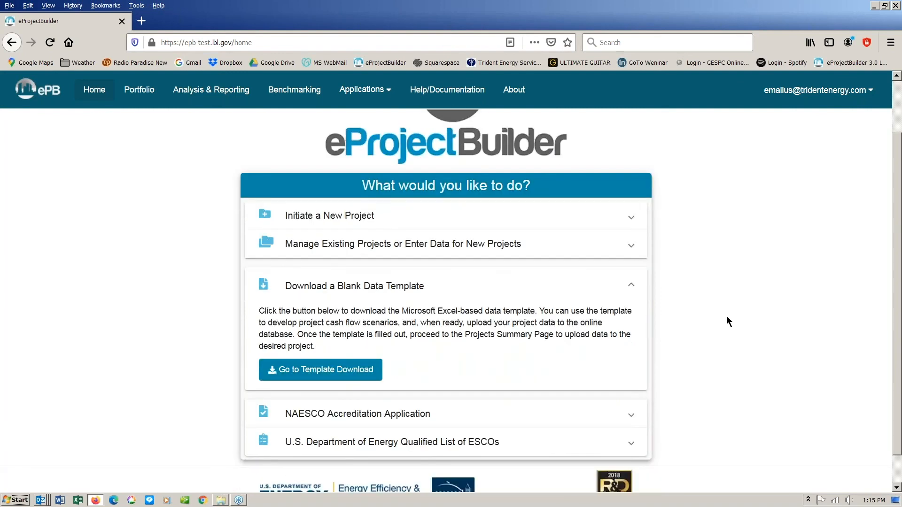
{"action": "left_click", "coordinate": [332, 371]}
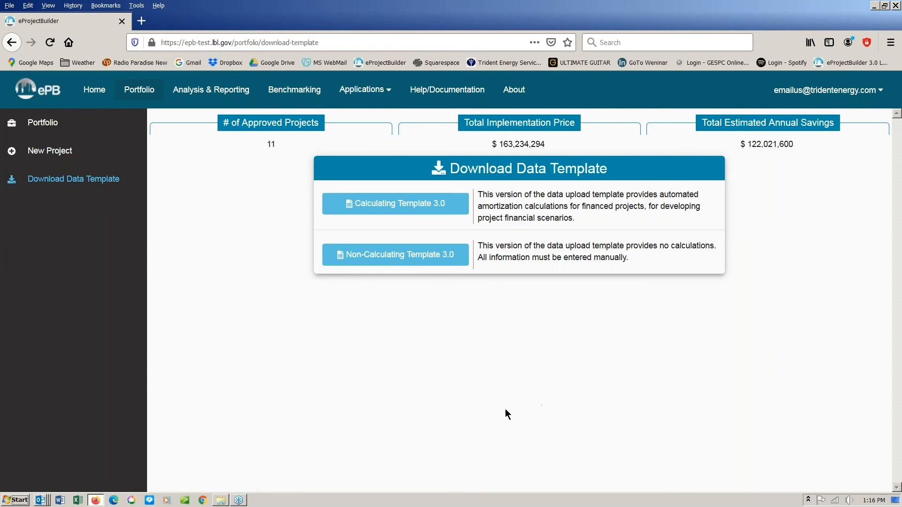
{"action": "left_click", "coordinate": [140, 92]}
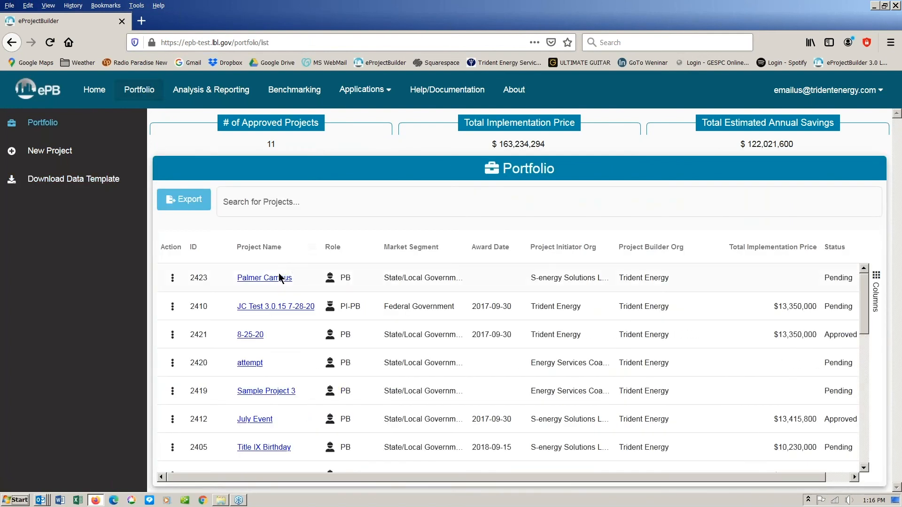
- Upload the Unlocked-populated calculating template to the Palmer Campus project
{"action": "left_click", "coordinate": [276, 279]}
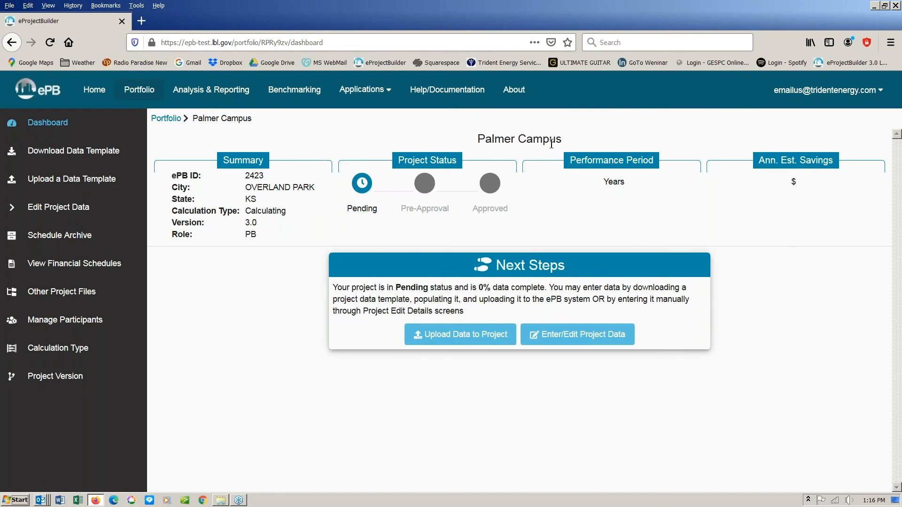
{"action": "left_click", "coordinate": [465, 339]}
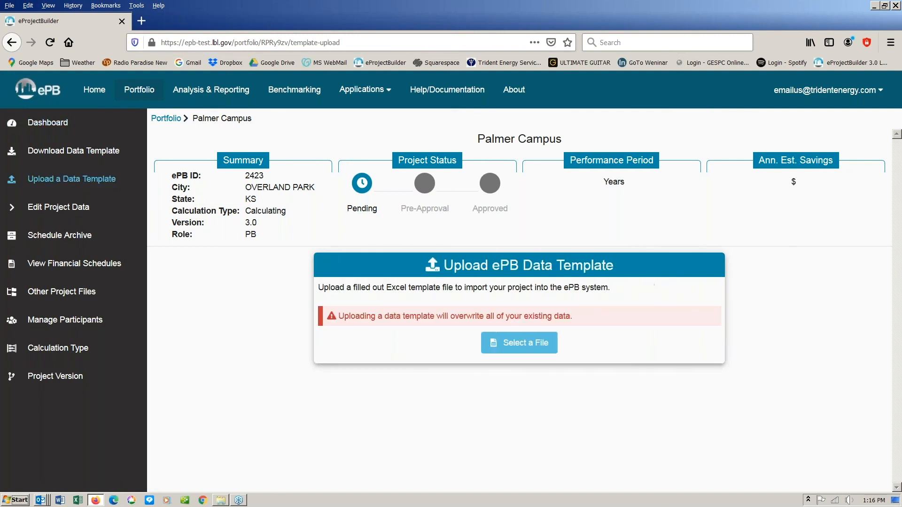
{"action": "left_click", "coordinate": [527, 343]}
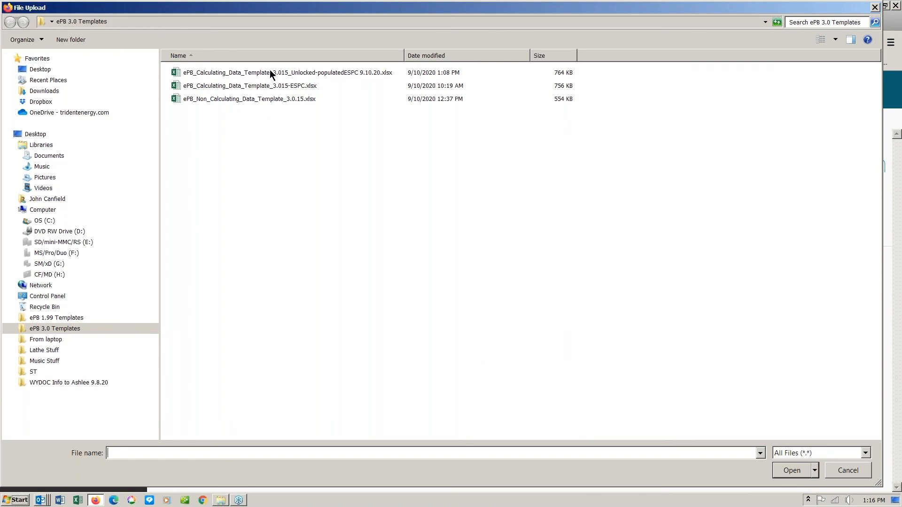
{"action": "left_click", "coordinate": [301, 74]}
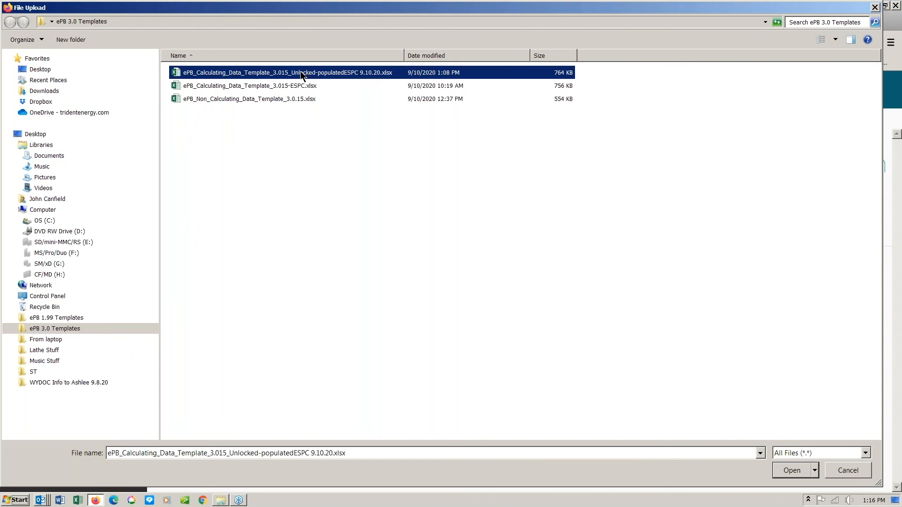
{"action": "left_click", "coordinate": [790, 471]}
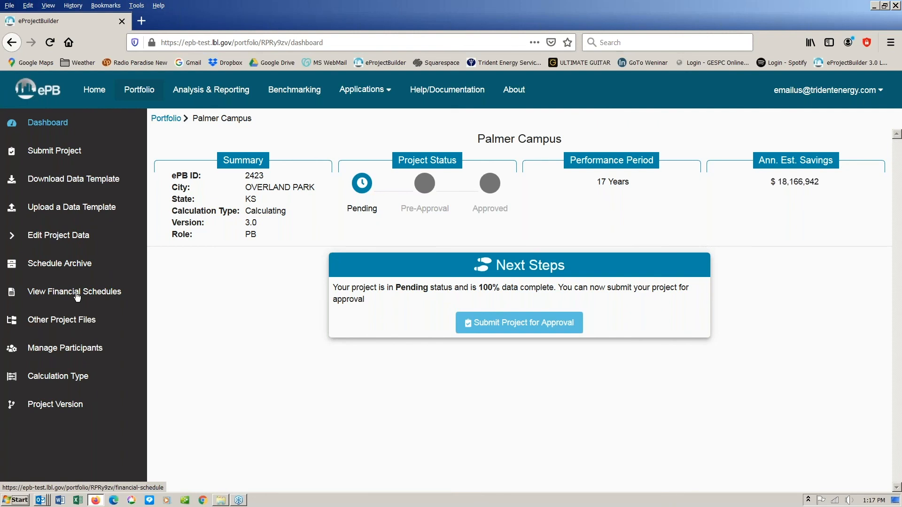
- Open Palmer Campus's financial schedules and scroll through the Summary schedule
{"action": "left_click", "coordinate": [77, 294]}
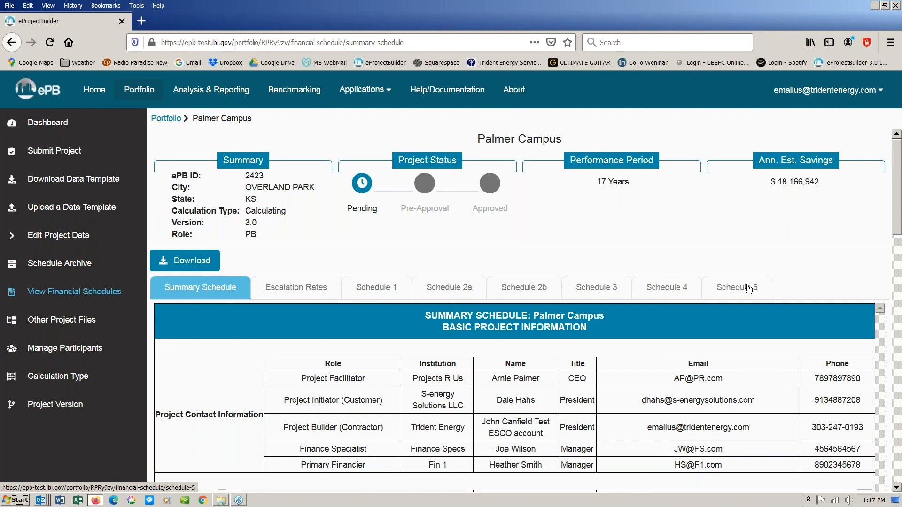
{"action": "scroll", "coordinate": [708, 299], "scroll_direction": "down", "scroll_amount": 2}
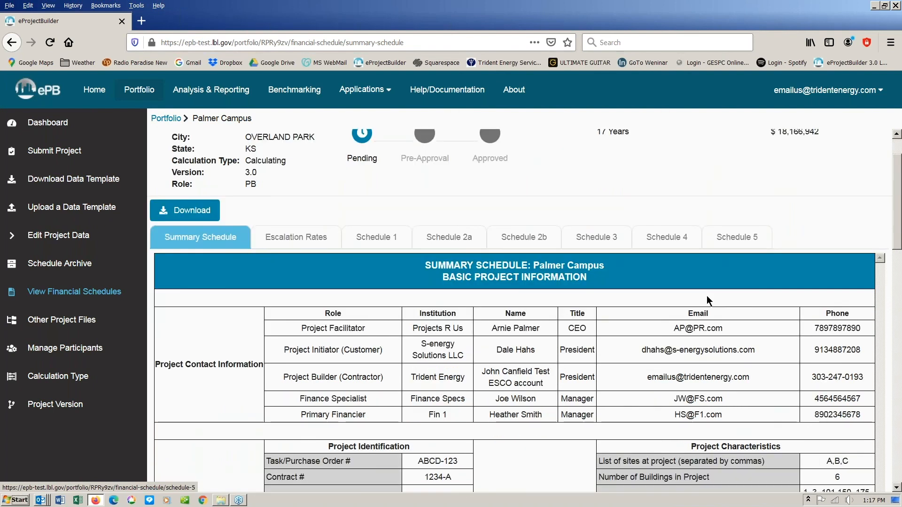
{"action": "scroll", "coordinate": [707, 295], "scroll_direction": "down", "scroll_amount": 7}
{"action": "scroll", "coordinate": [558, 292], "scroll_direction": "down", "scroll_amount": 7}
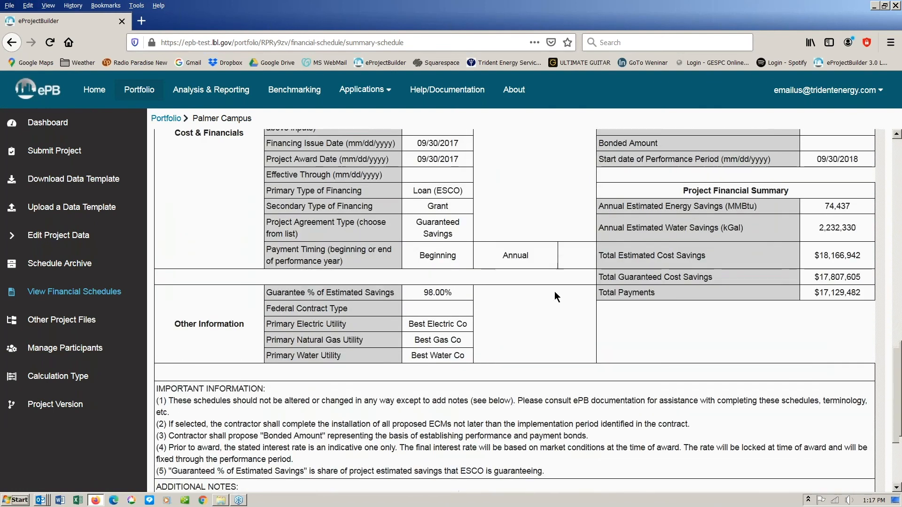
{"action": "scroll", "coordinate": [554, 291], "scroll_direction": "up", "scroll_amount": 8}
{"action": "scroll", "coordinate": [554, 295], "scroll_direction": "up", "scroll_amount": 8}
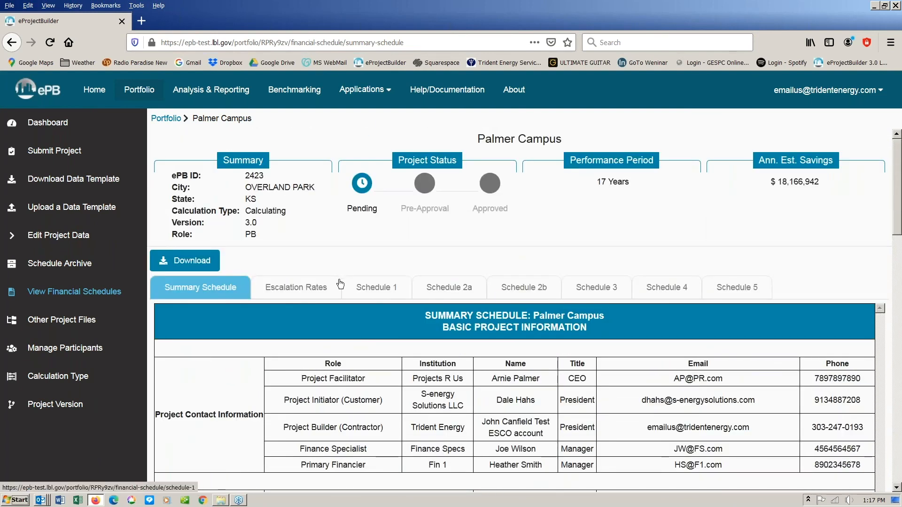
- Review the Escalation Rates and Schedule 2a tables, then go to the Submit Project page
{"action": "left_click", "coordinate": [295, 287]}
{"action": "scroll", "coordinate": [493, 301], "scroll_direction": "down", "scroll_amount": 1}
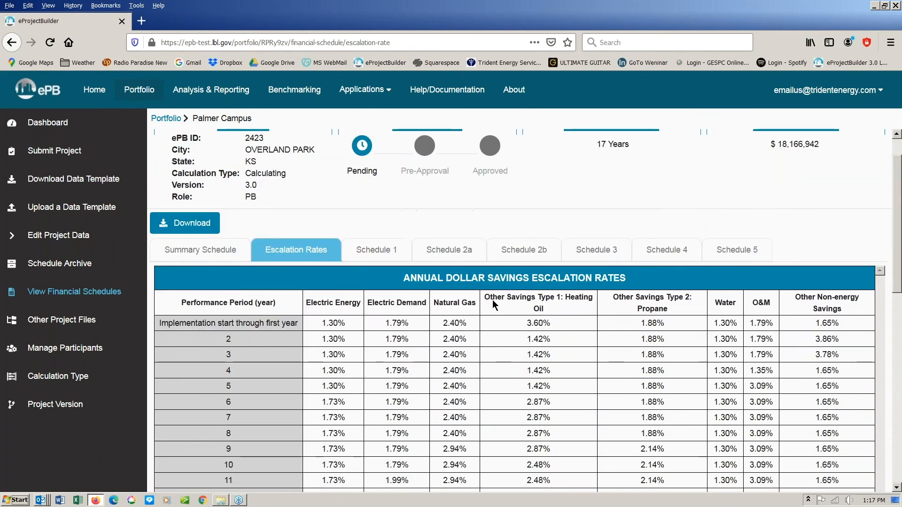
{"action": "scroll", "coordinate": [493, 301], "scroll_direction": "down", "scroll_amount": 2}
{"action": "scroll", "coordinate": [495, 302], "scroll_direction": "up", "scroll_amount": 3}
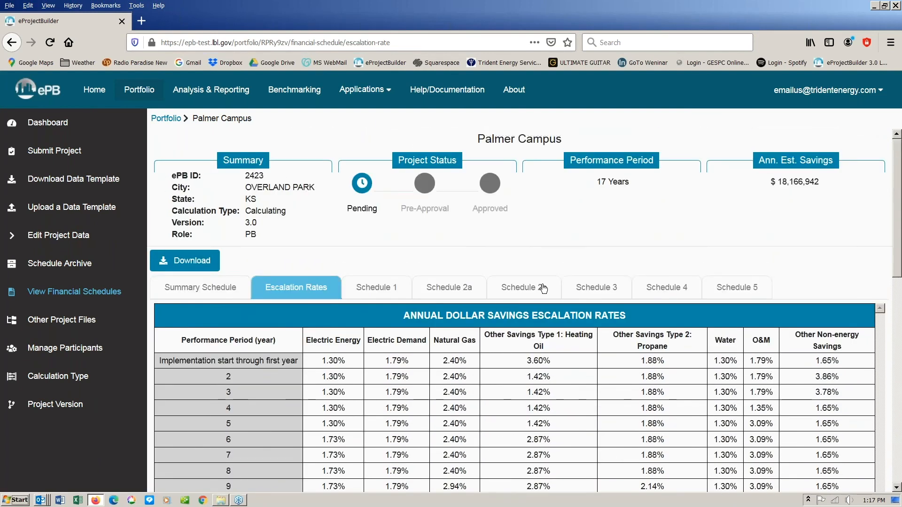
{"action": "left_click", "coordinate": [451, 288]}
{"action": "scroll", "coordinate": [463, 288], "scroll_direction": "down", "scroll_amount": 1}
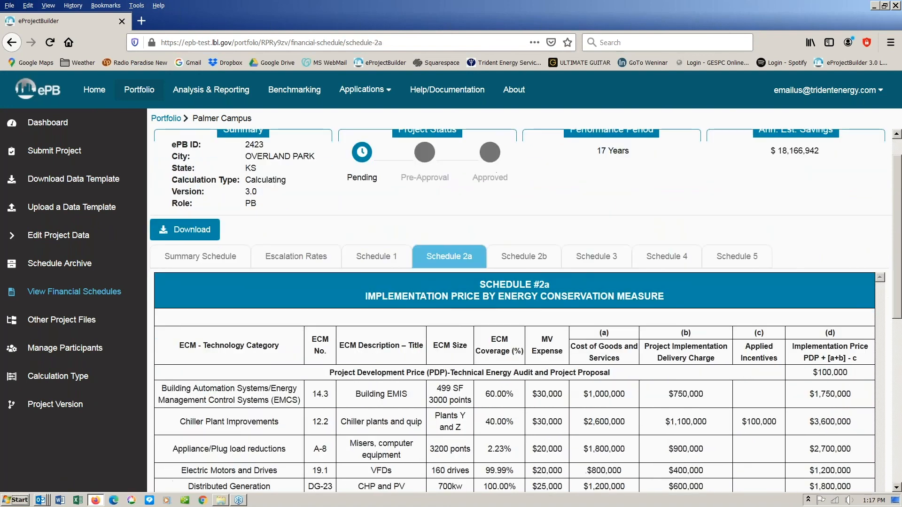
{"action": "scroll", "coordinate": [559, 265], "scroll_direction": "down", "scroll_amount": 4}
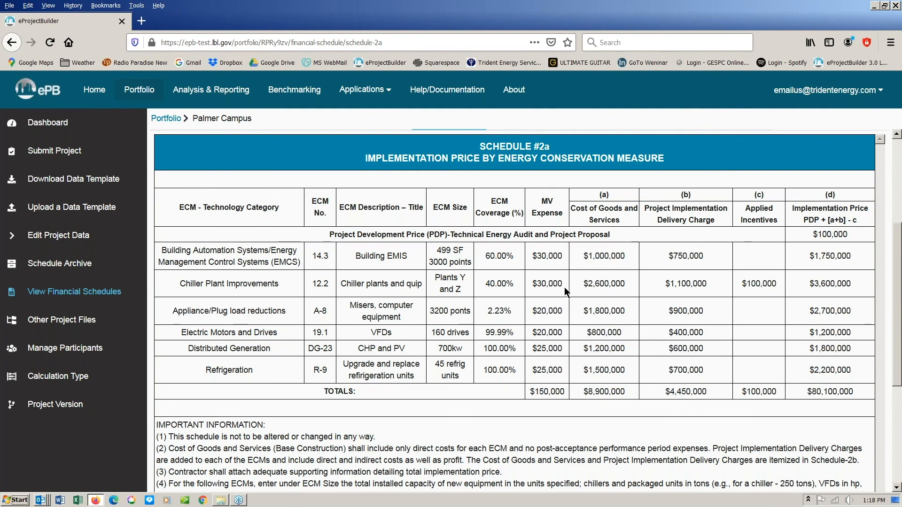
{"action": "scroll", "coordinate": [565, 286], "scroll_direction": "up", "scroll_amount": 5}
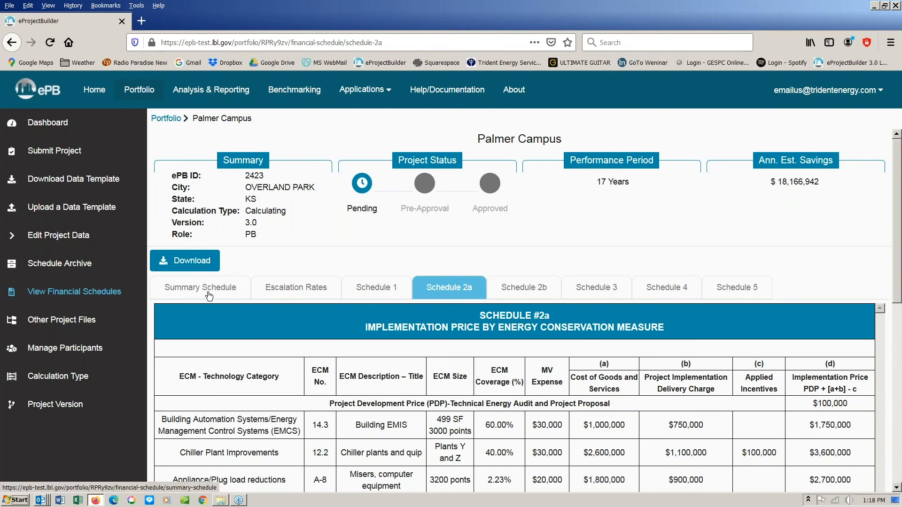
{"action": "left_click", "coordinate": [60, 155]}
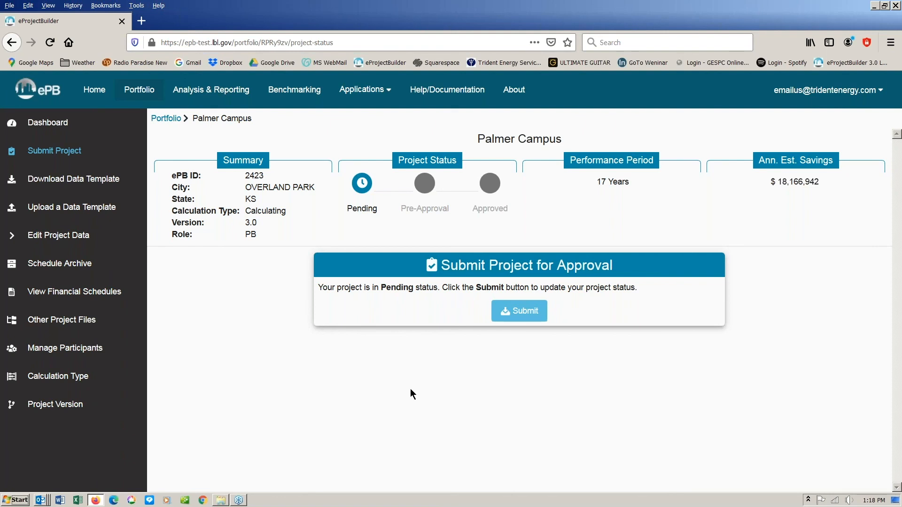
- Submit Palmer Campus for approval so it moves to Pre-Approval status
{"action": "left_click", "coordinate": [526, 312]}
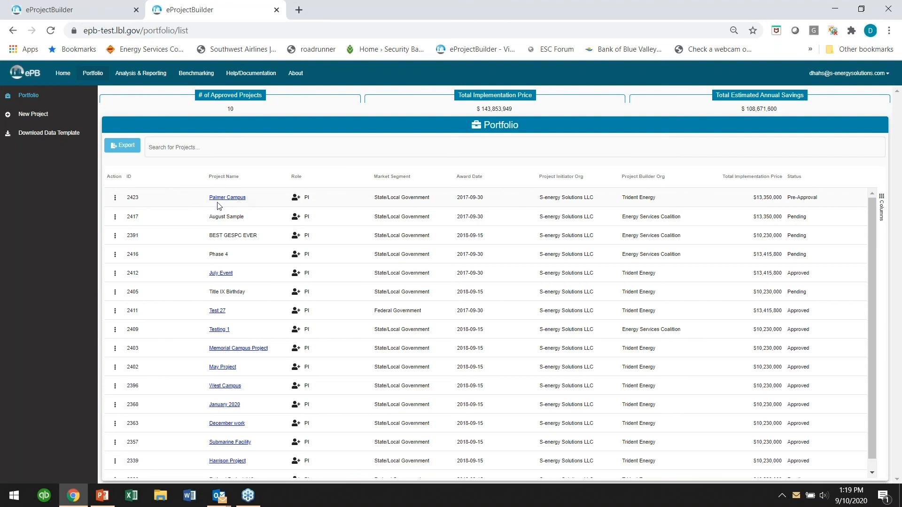
- As the customer, open Palmer Campus and view its Summary financial schedule
{"action": "left_click", "coordinate": [238, 198]}
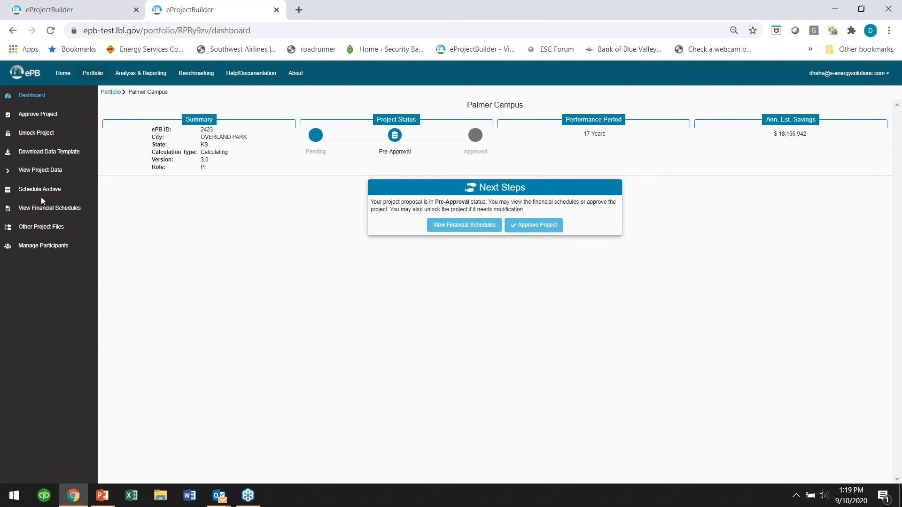
{"action": "left_click", "coordinate": [42, 171]}
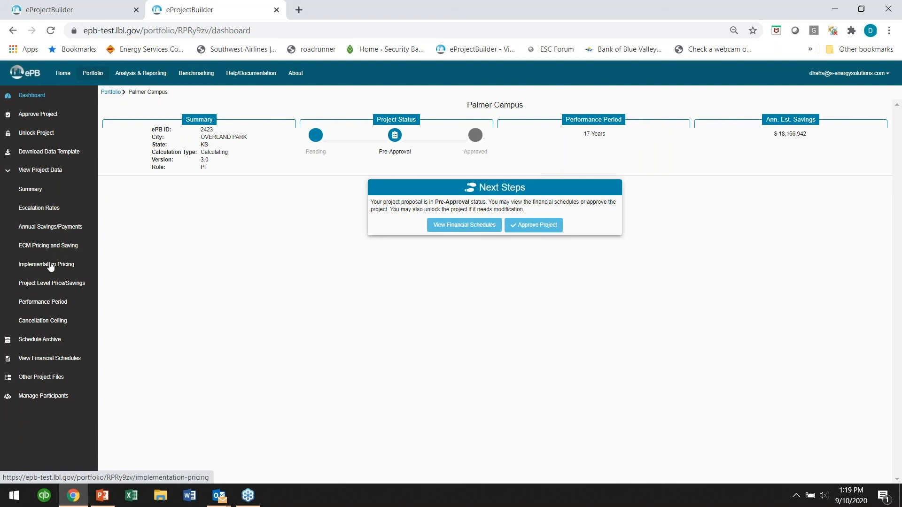
{"action": "left_click", "coordinate": [48, 358]}
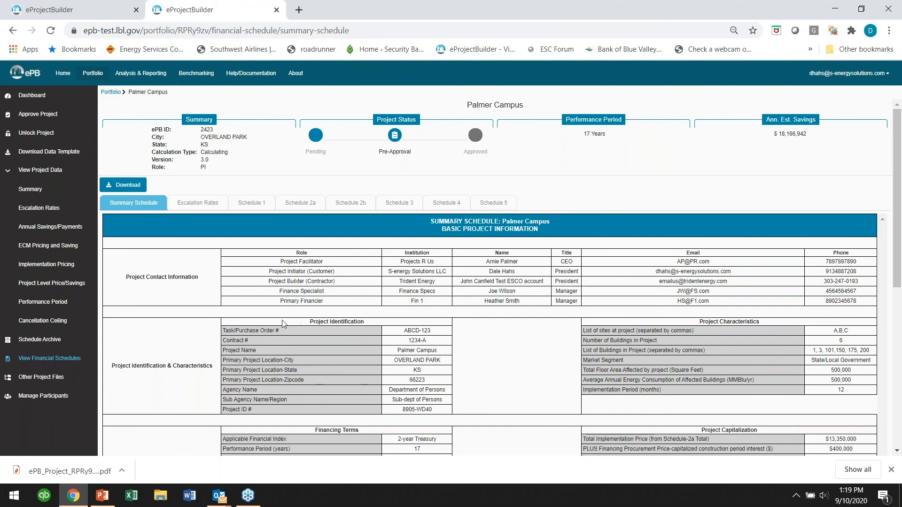
{"action": "scroll", "coordinate": [363, 312], "scroll_direction": "down", "scroll_amount": 3}
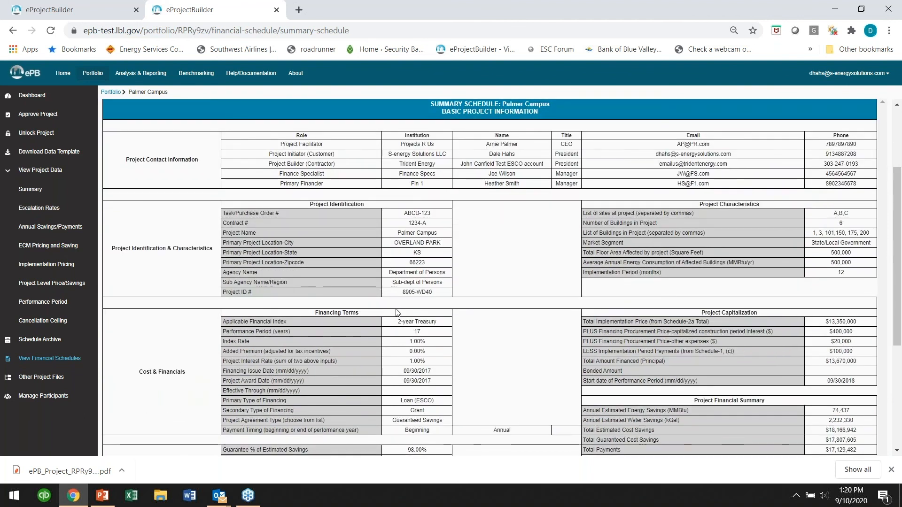
{"action": "scroll", "coordinate": [397, 313], "scroll_direction": "down", "scroll_amount": 4}
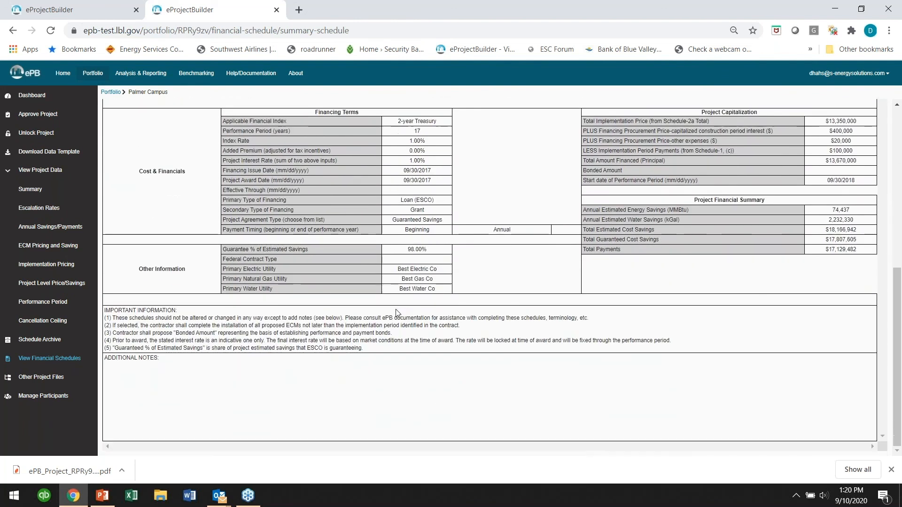
{"action": "scroll", "coordinate": [398, 312], "scroll_direction": "up", "scroll_amount": 7}
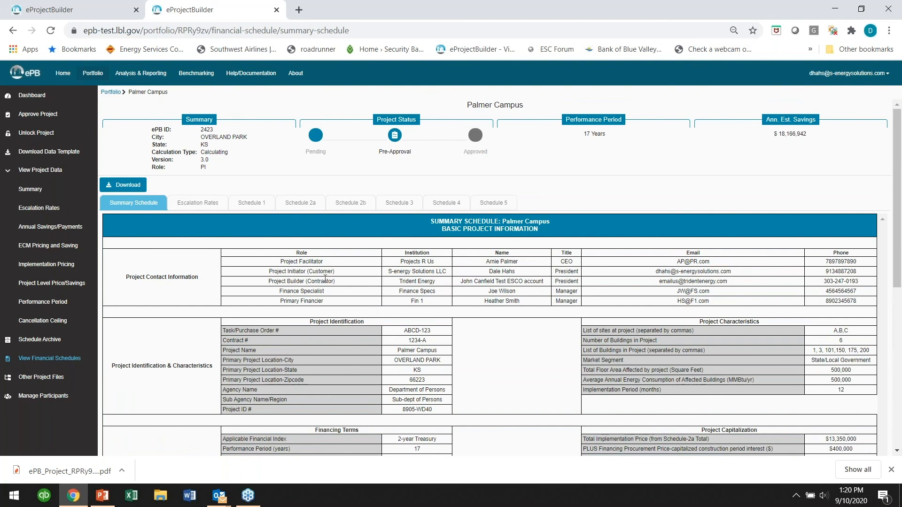
{"action": "scroll", "coordinate": [454, 392], "scroll_direction": "down", "scroll_amount": 3}
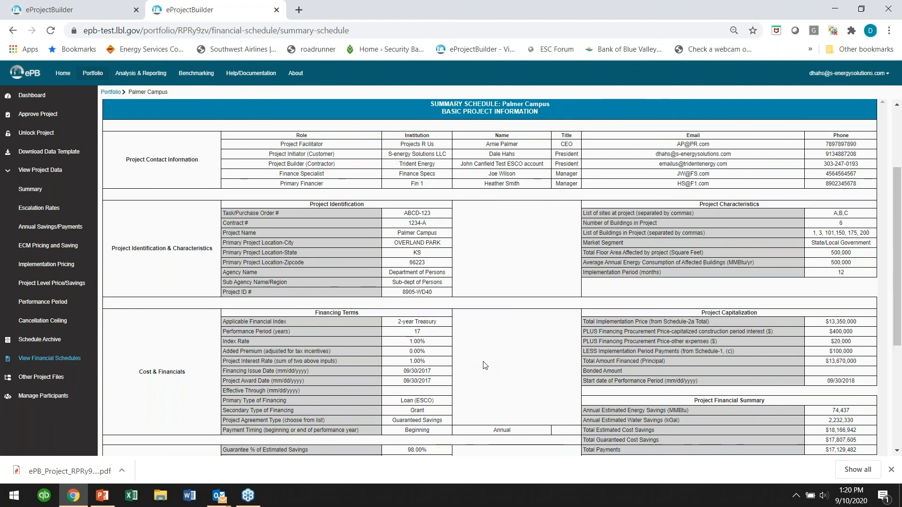
{"action": "scroll", "coordinate": [484, 362], "scroll_direction": "down", "scroll_amount": 1}
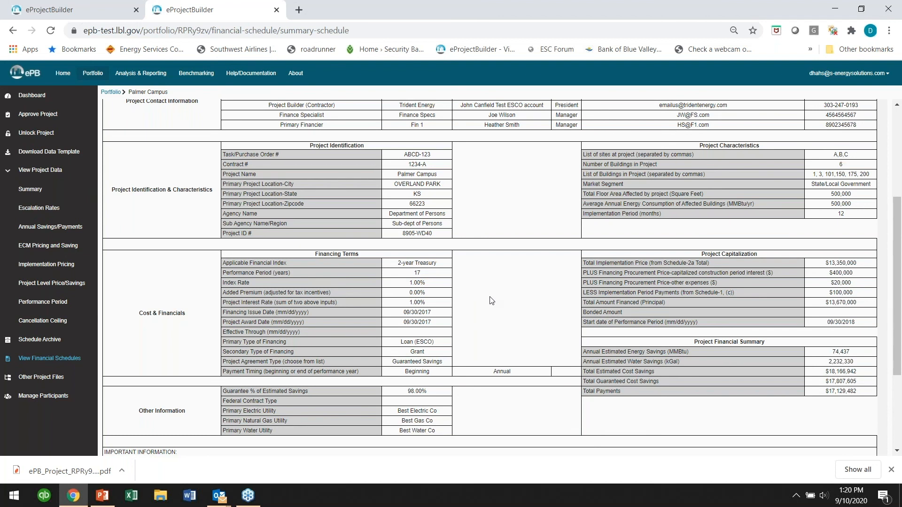
{"action": "scroll", "coordinate": [492, 301], "scroll_direction": "up", "scroll_amount": 4}
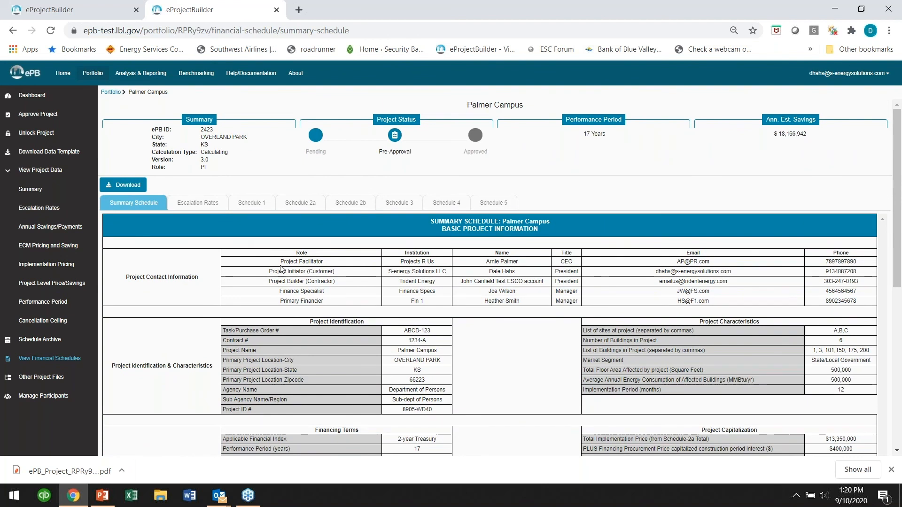
- Unlock Palmer Campus back to Pending status and return to the Portfolio project list
{"action": "left_click", "coordinate": [29, 137]}
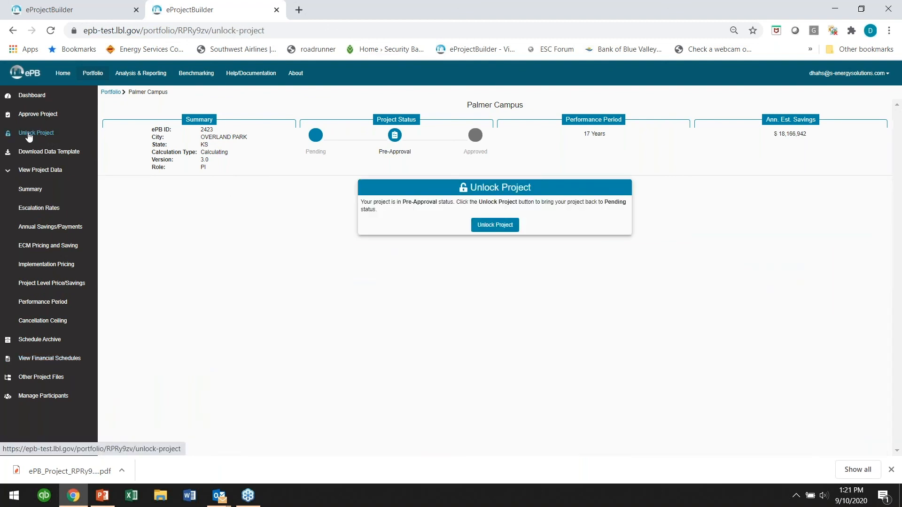
{"action": "left_click", "coordinate": [509, 225]}
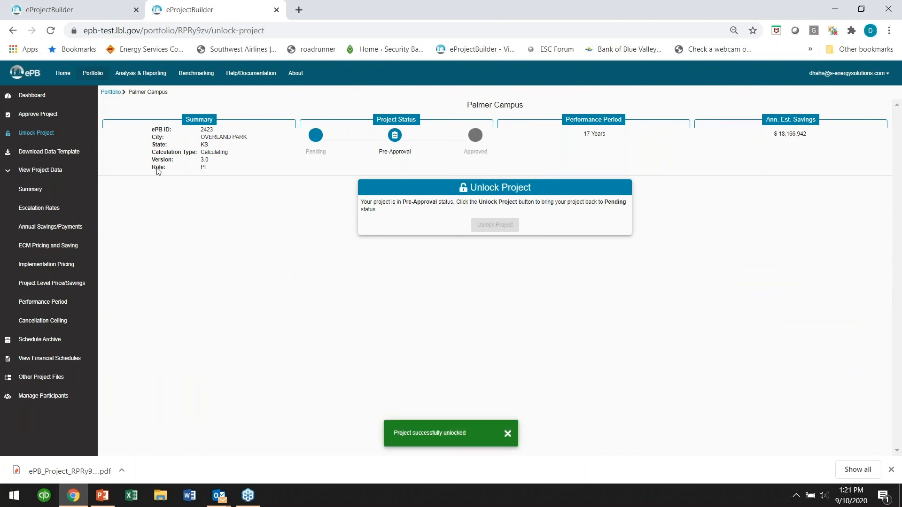
{"action": "left_click", "coordinate": [93, 75]}
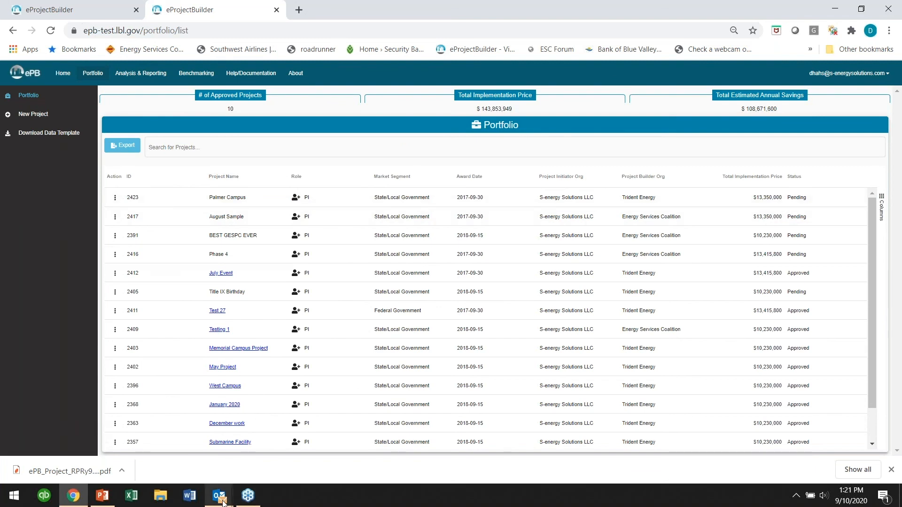
{"action": "mouse_move", "coordinate": [218, 502]}
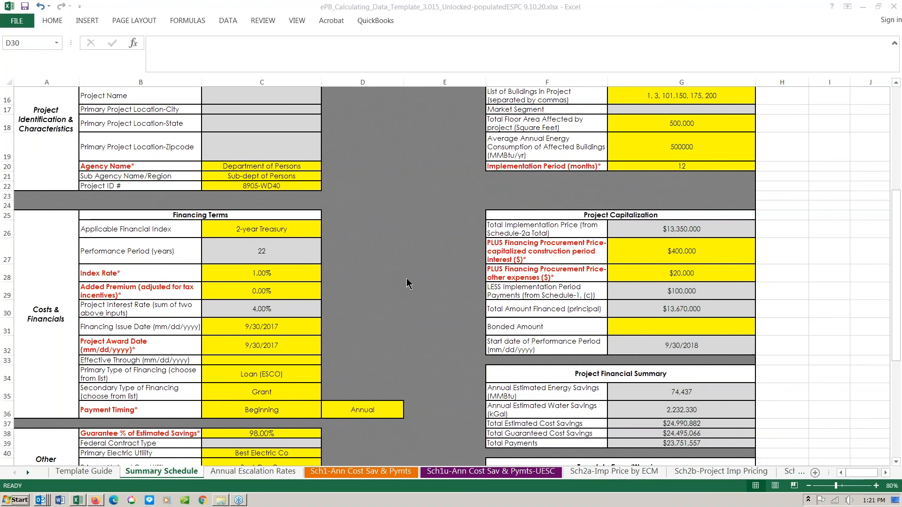
- Change the project interest rate in cell C30 to 4%, trying 1% first
{"action": "left_click", "coordinate": [271, 310]}
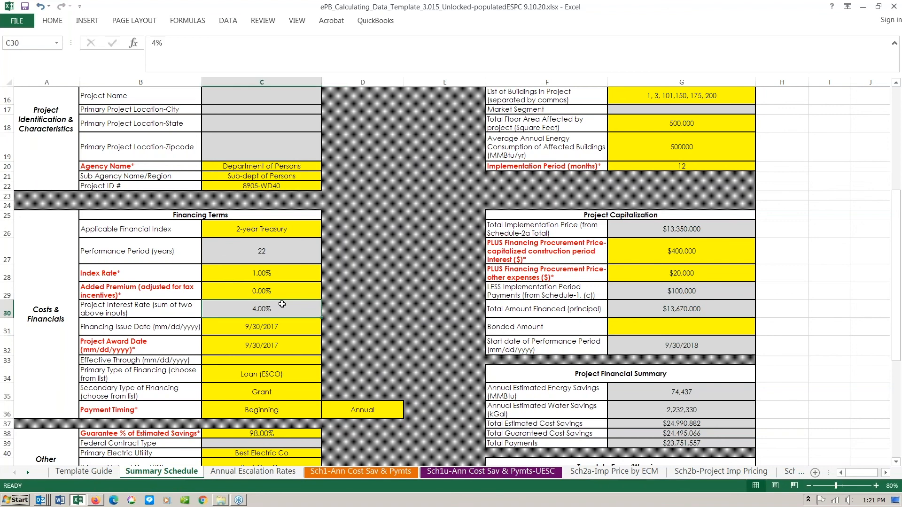
{"action": "type", "text": "1"}
{"action": "key", "text": "Tab"}
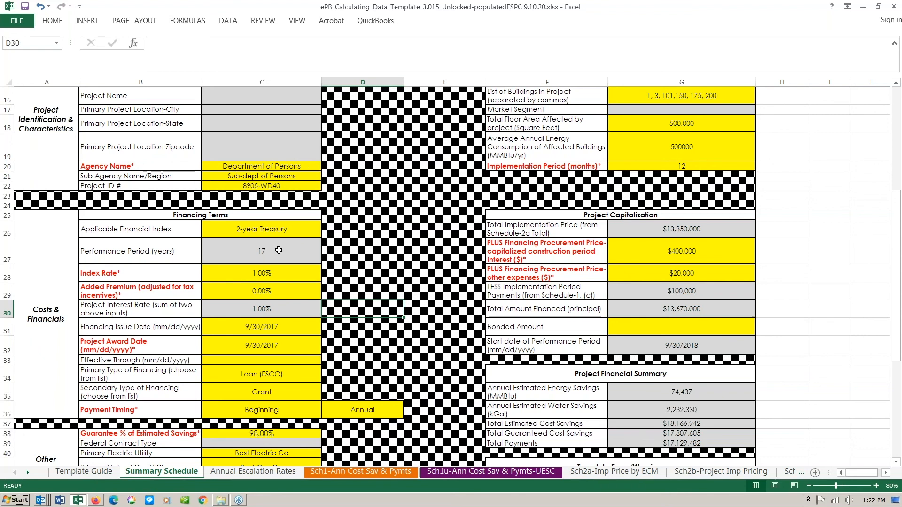
{"action": "left_click", "coordinate": [272, 307]}
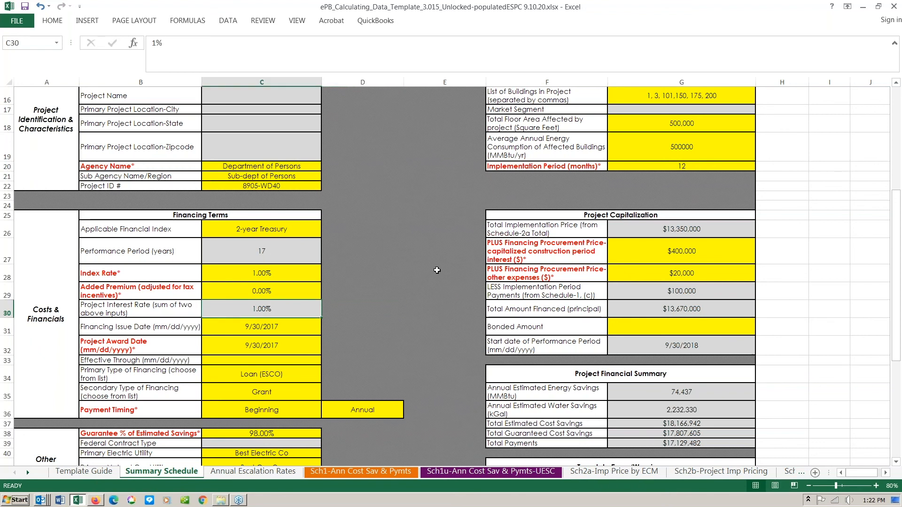
{"action": "type", "text": "4"}
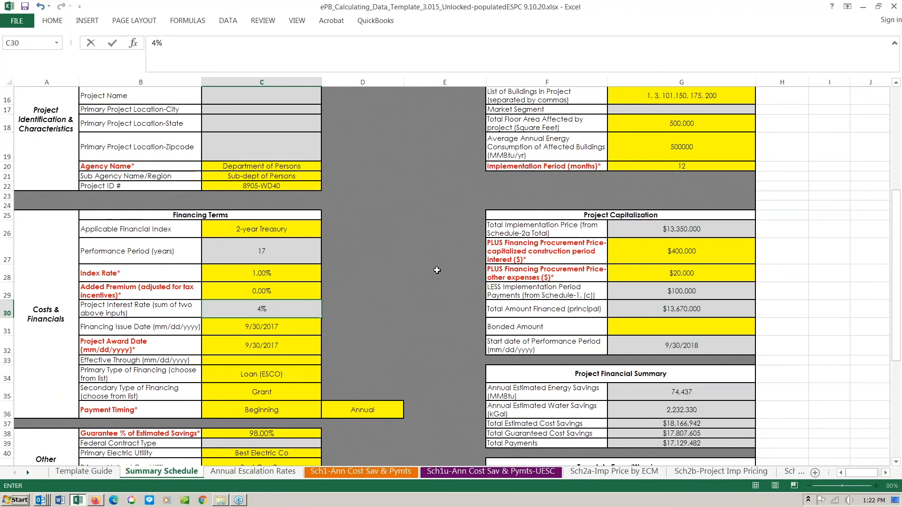
{"action": "key", "text": "Tab"}
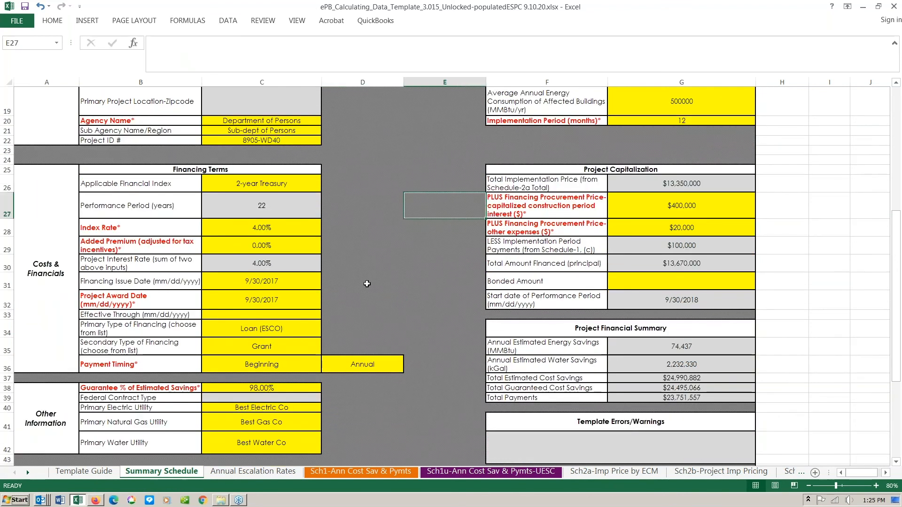
- Save the template workbook despite compatibility warnings and close Excel
{"action": "key", "text": "ctrl+s"}
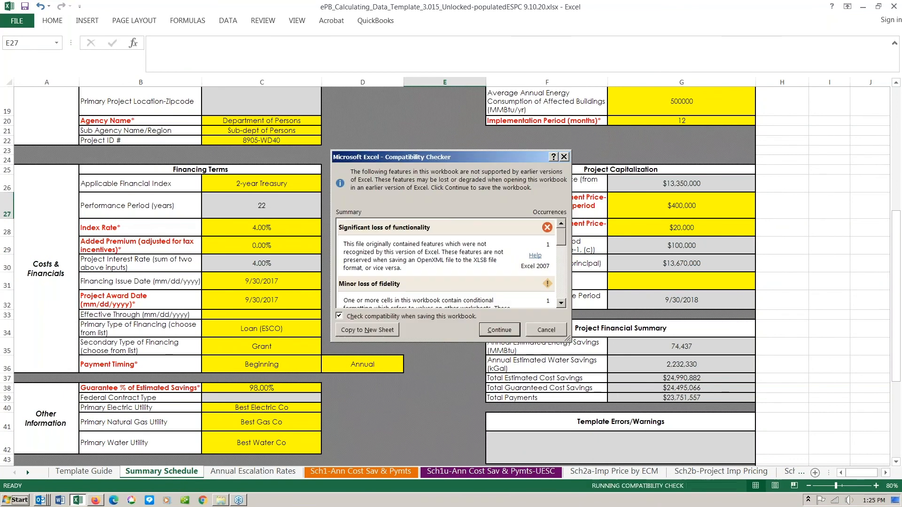
{"action": "left_click", "coordinate": [493, 328]}
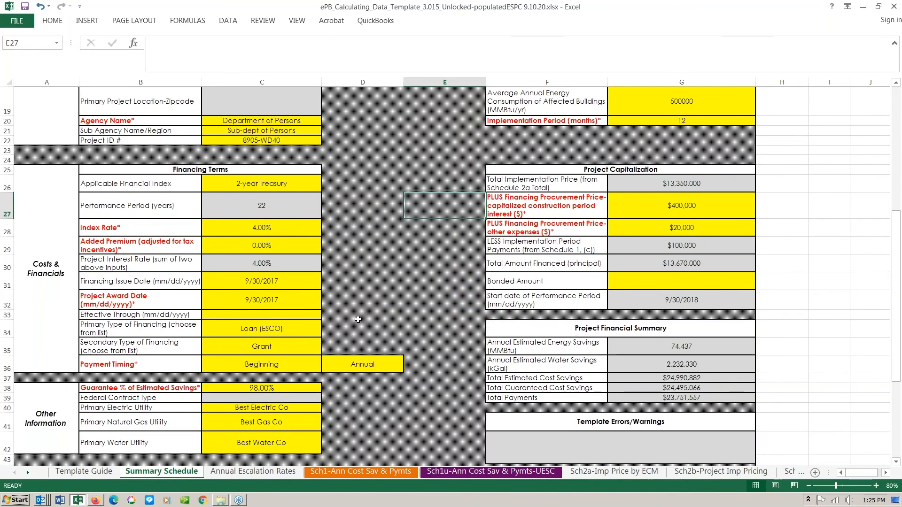
{"action": "left_click", "coordinate": [893, 8]}
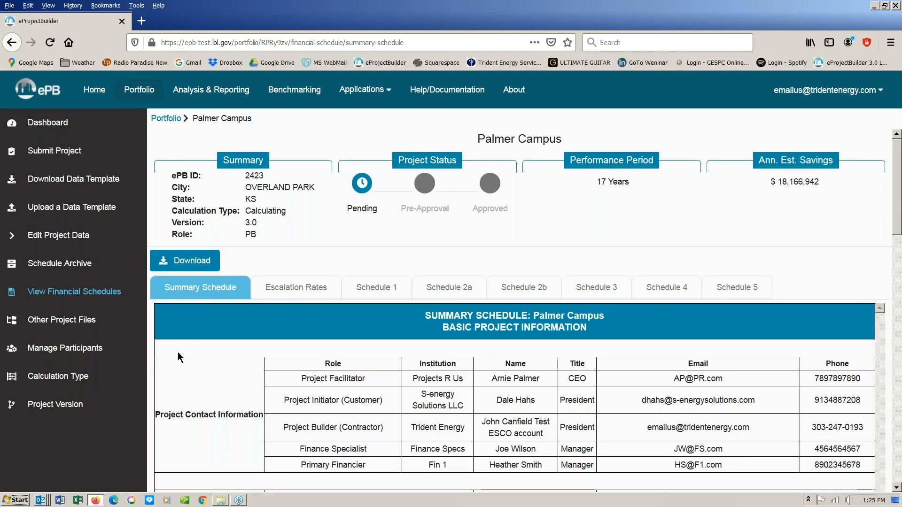
- Upload the revised data template file to the Palmer Campus project
{"action": "left_click", "coordinate": [65, 208]}
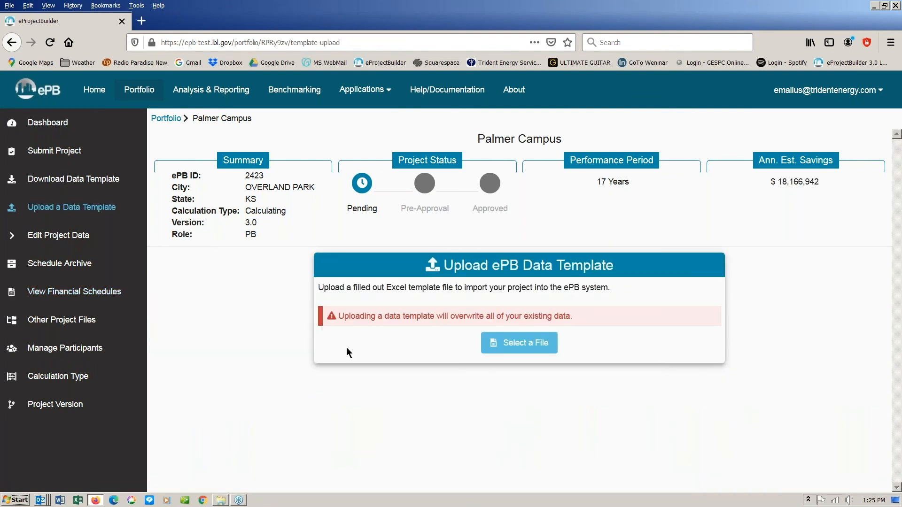
{"action": "left_click", "coordinate": [513, 346]}
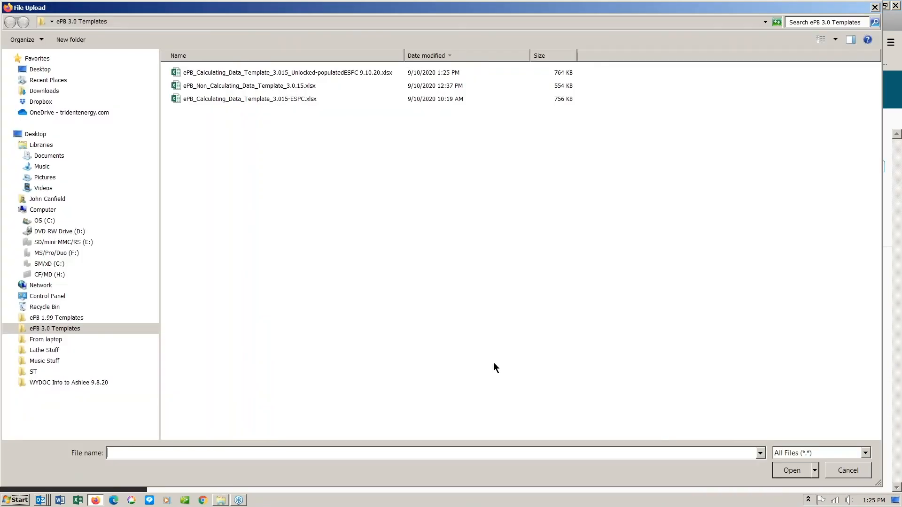
{"action": "double_click", "coordinate": [280, 73]}
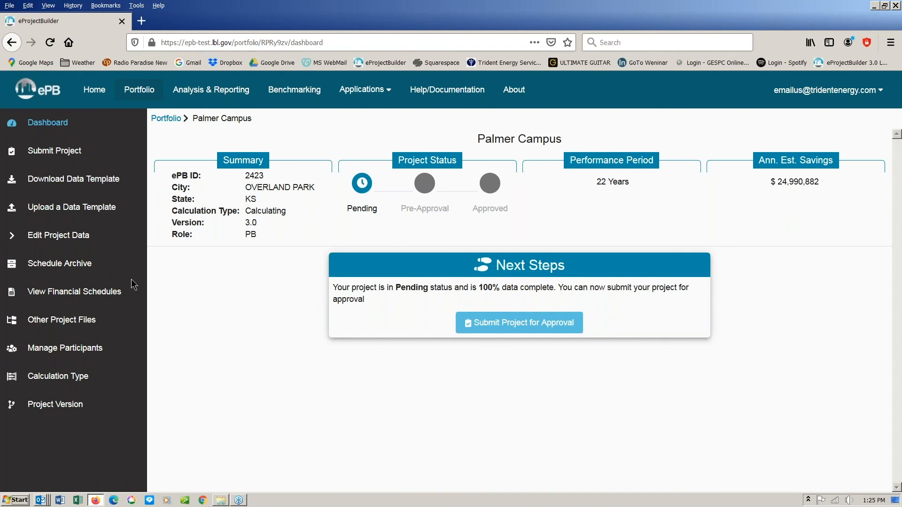
- Review Palmer Campus's updated financial schedules, then submit the project for approval
{"action": "left_click", "coordinate": [66, 296]}
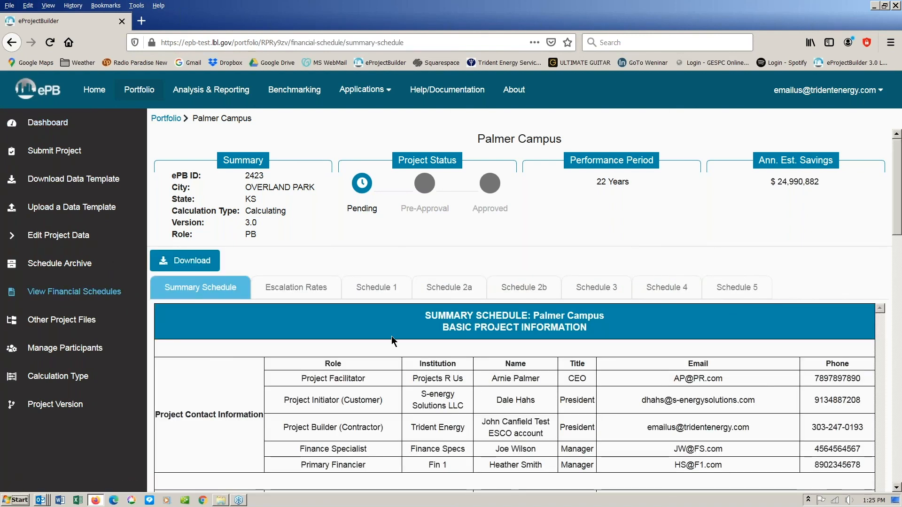
{"action": "scroll", "coordinate": [391, 337], "scroll_direction": "down", "scroll_amount": 4}
{"action": "scroll", "coordinate": [389, 334], "scroll_direction": "down", "scroll_amount": 3}
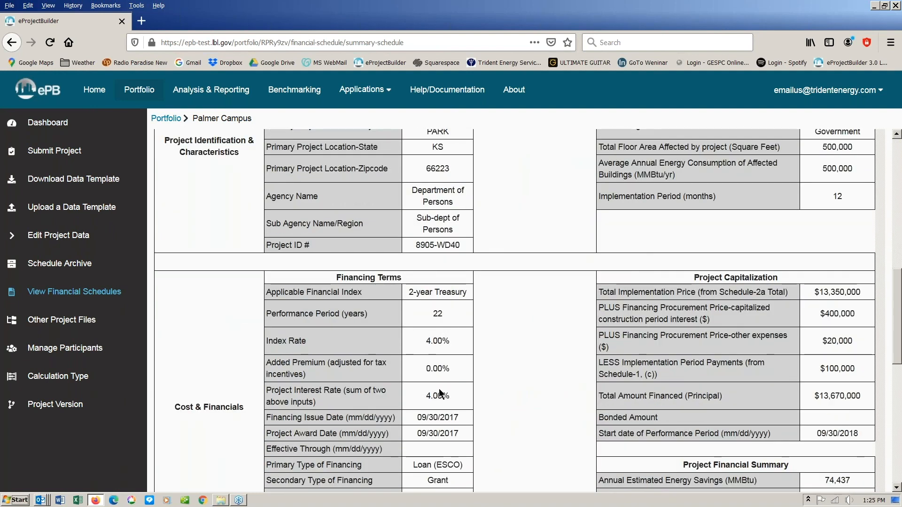
{"action": "scroll", "coordinate": [552, 413], "scroll_direction": "up", "scroll_amount": 10}
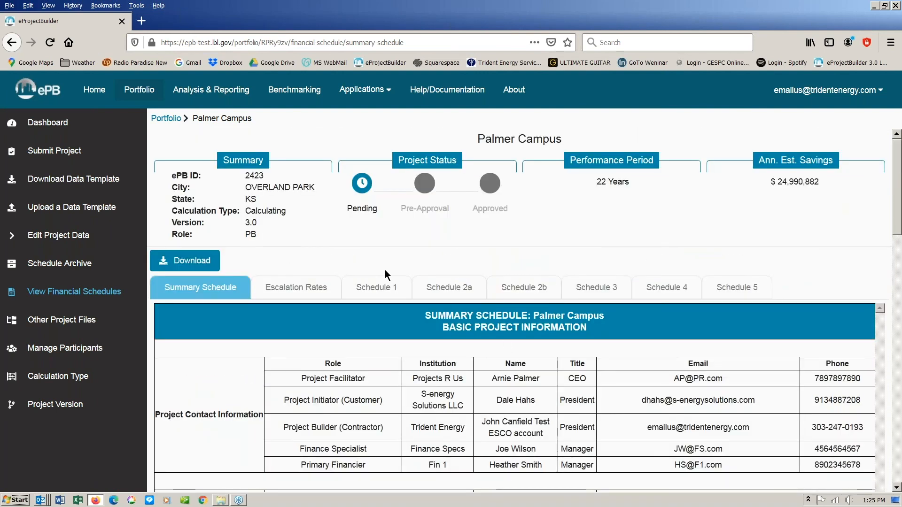
{"action": "left_click", "coordinate": [60, 153]}
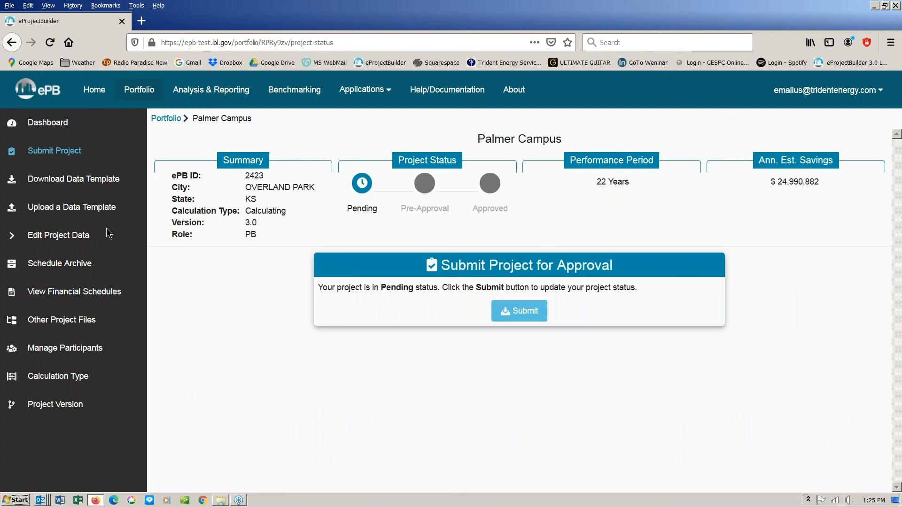
{"action": "left_click", "coordinate": [523, 312]}
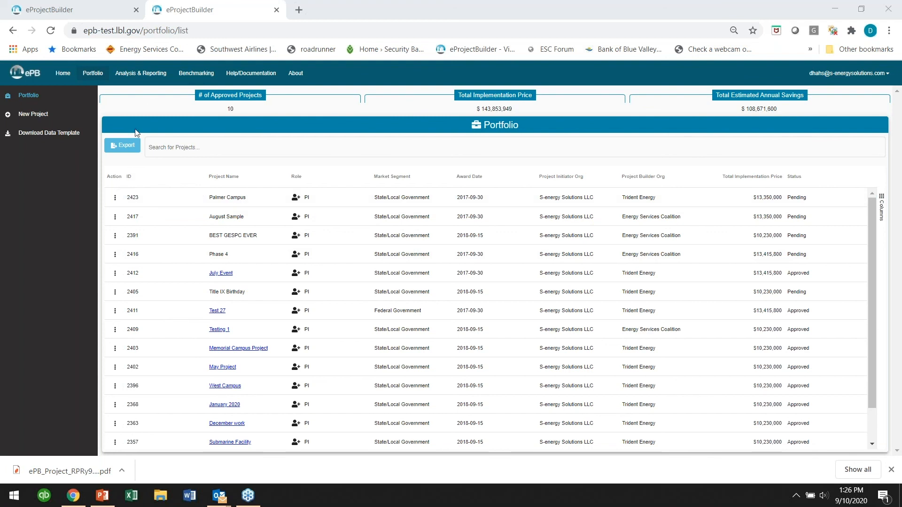
- Refresh the portfolio and review Palmer Campus's Summary Schedule showing the 22-year performance period
{"action": "left_click", "coordinate": [51, 32]}
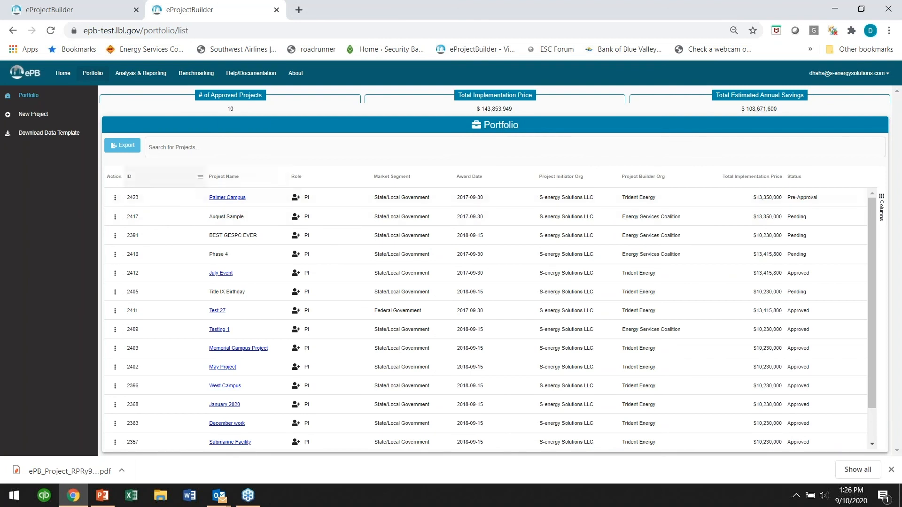
{"action": "left_click", "coordinate": [226, 198]}
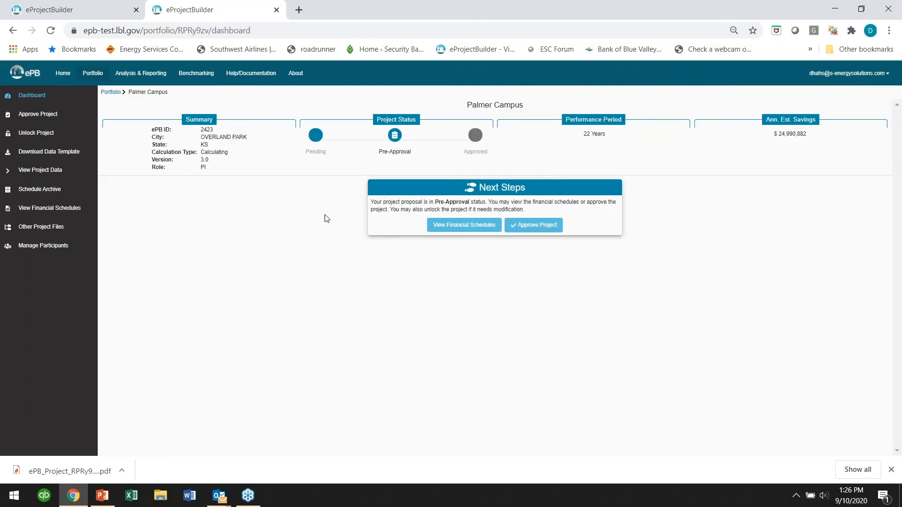
{"action": "left_click", "coordinate": [449, 226]}
{"action": "scroll", "coordinate": [495, 315], "scroll_direction": "down", "scroll_amount": 4}
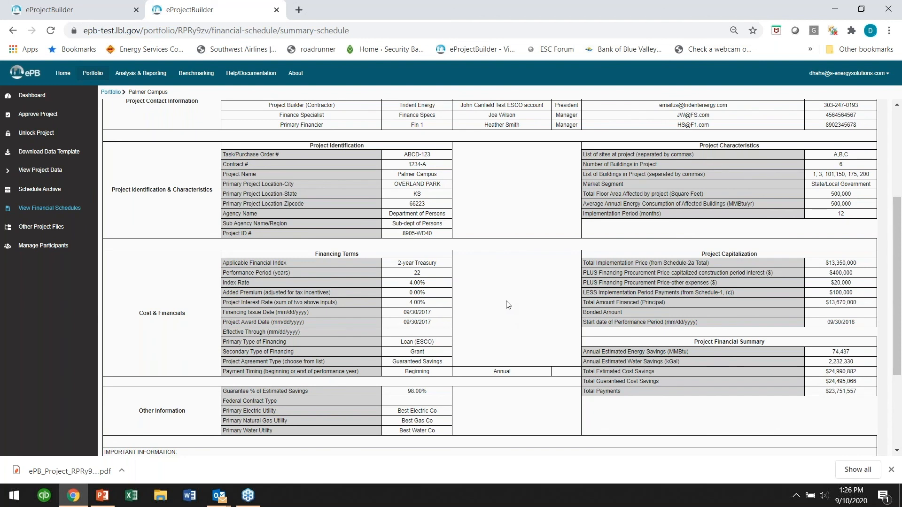
{"action": "scroll", "coordinate": [507, 310], "scroll_direction": "up", "scroll_amount": 3}
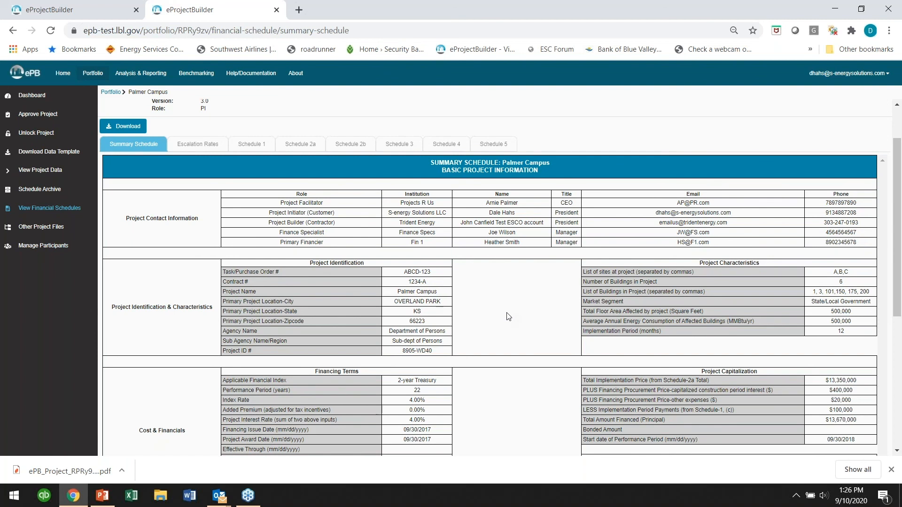
- Approve Palmer Campus, confirm it in the portfolio, and return to PowerPoint
{"action": "left_click", "coordinate": [26, 116]}
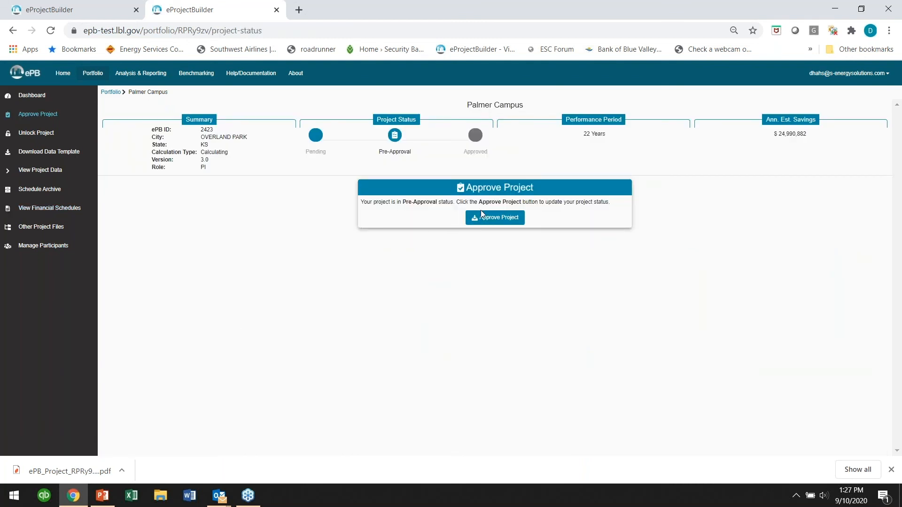
{"action": "left_click", "coordinate": [505, 218]}
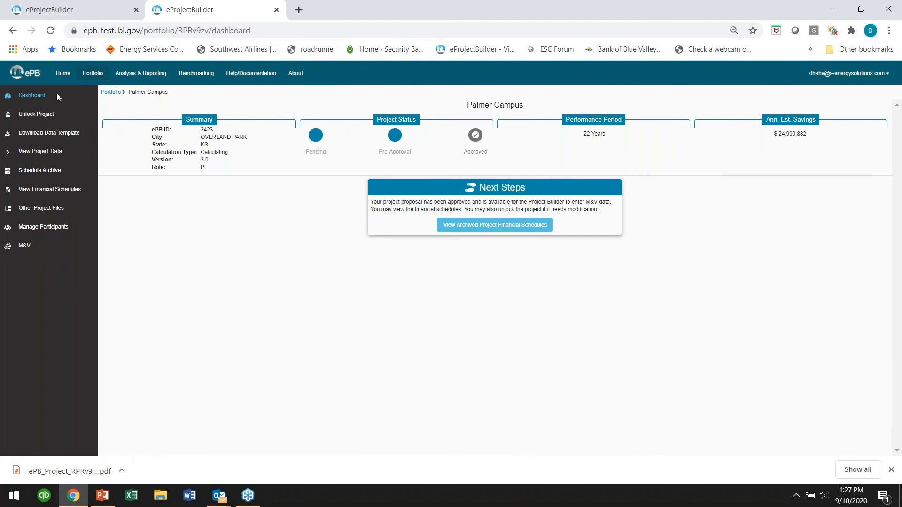
{"action": "left_click", "coordinate": [82, 80]}
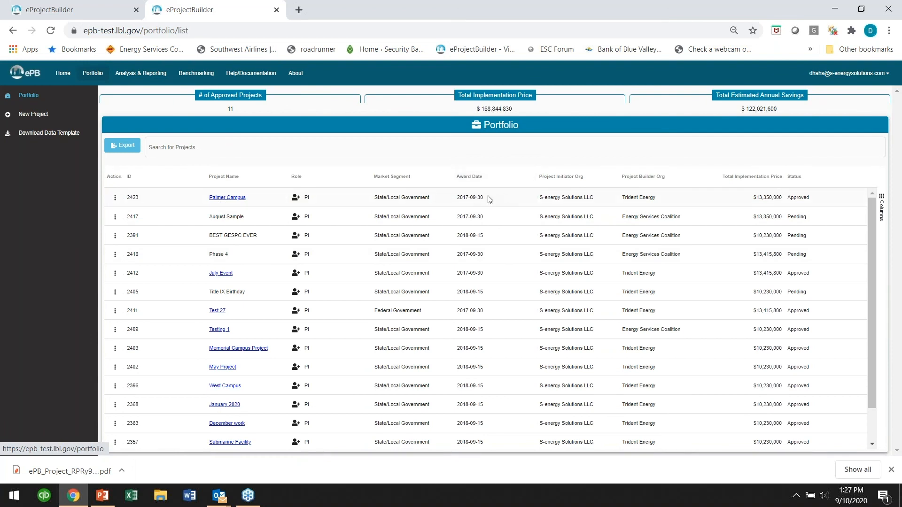
{"action": "left_click", "coordinate": [102, 496]}
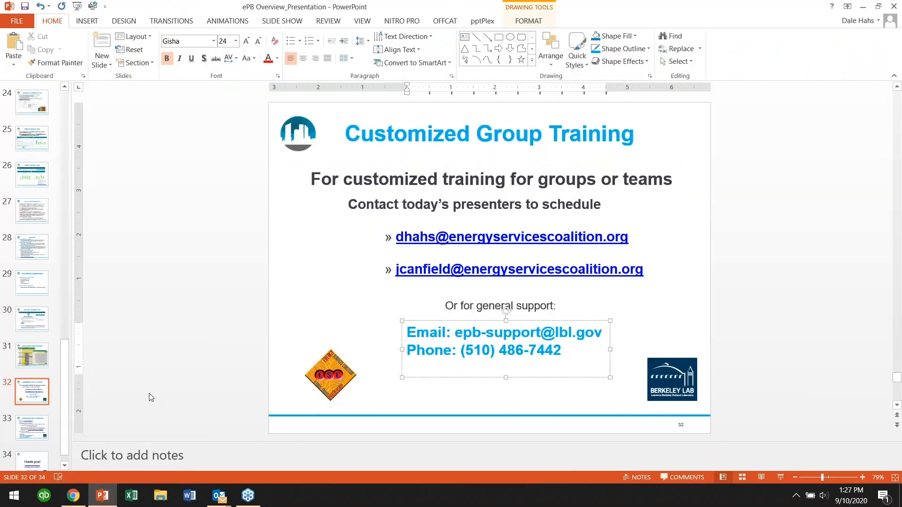